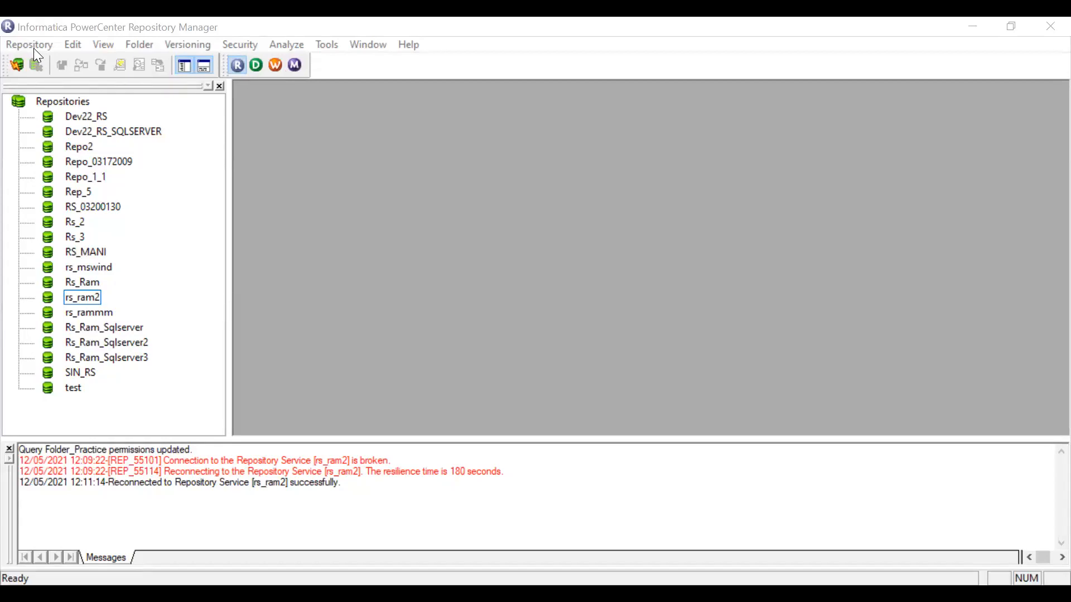
Add a domain named dom_ram_ash_10_5 with gateway host vento.informatica.com and gateway port 11005.
left_click(33, 48)
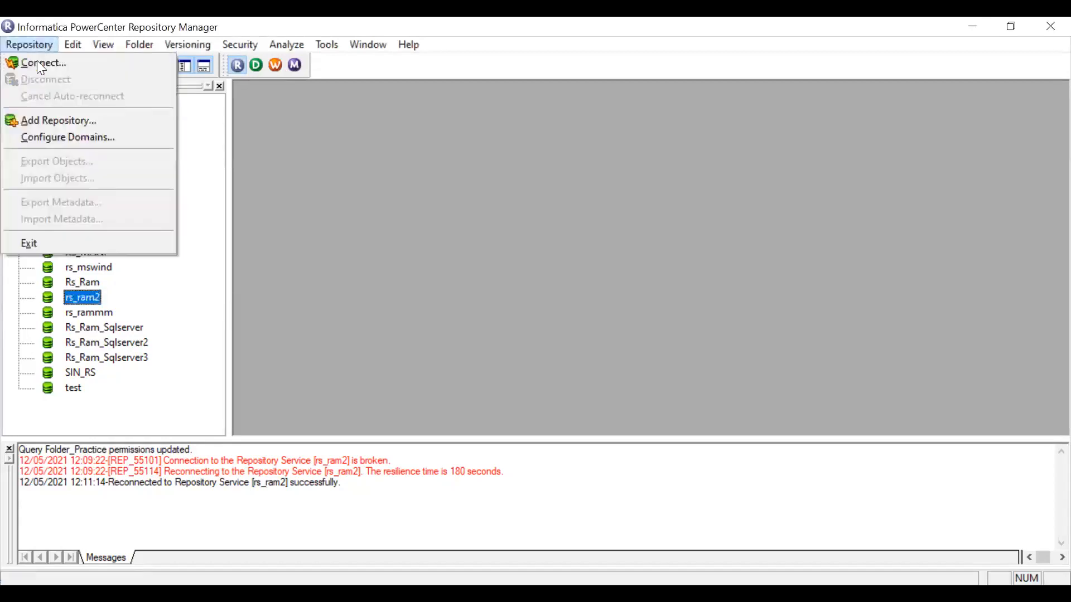
left_click(58, 139)
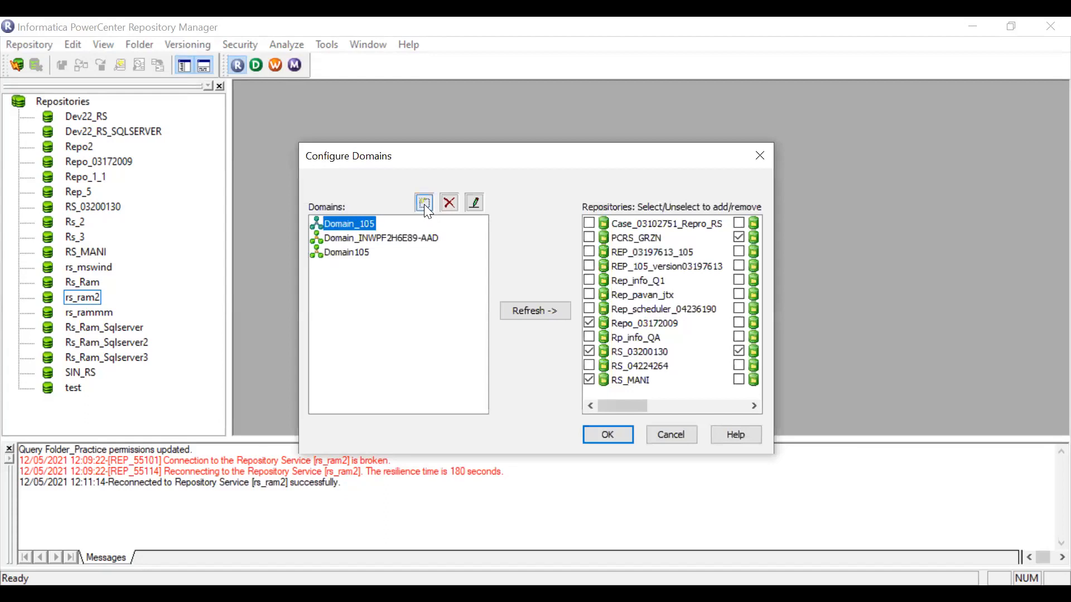
left_click(424, 204)
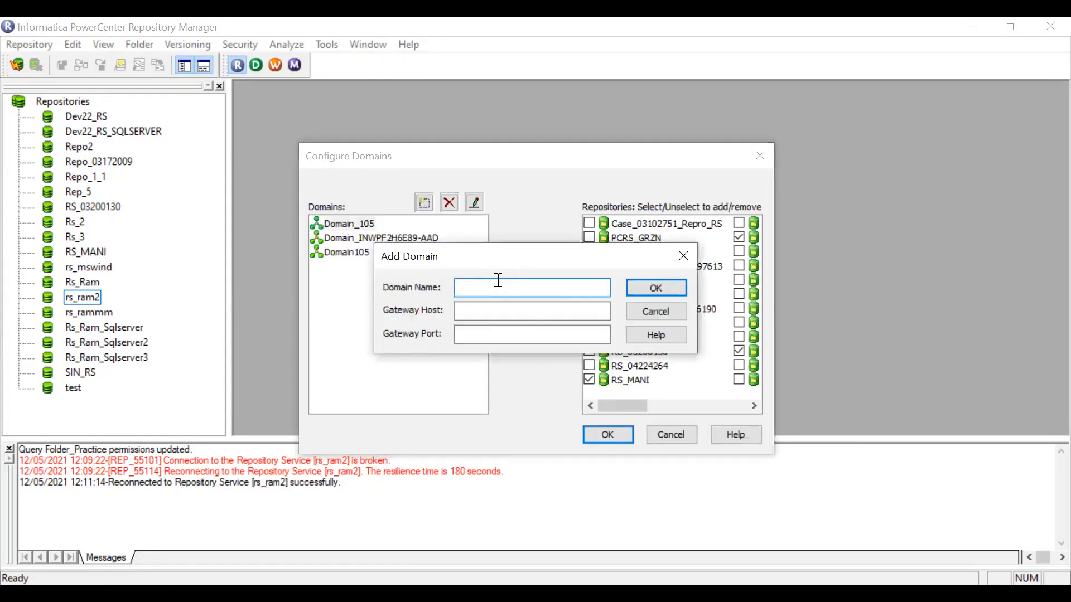
type("dom_ram_ash_10_5")
left_click(484, 315)
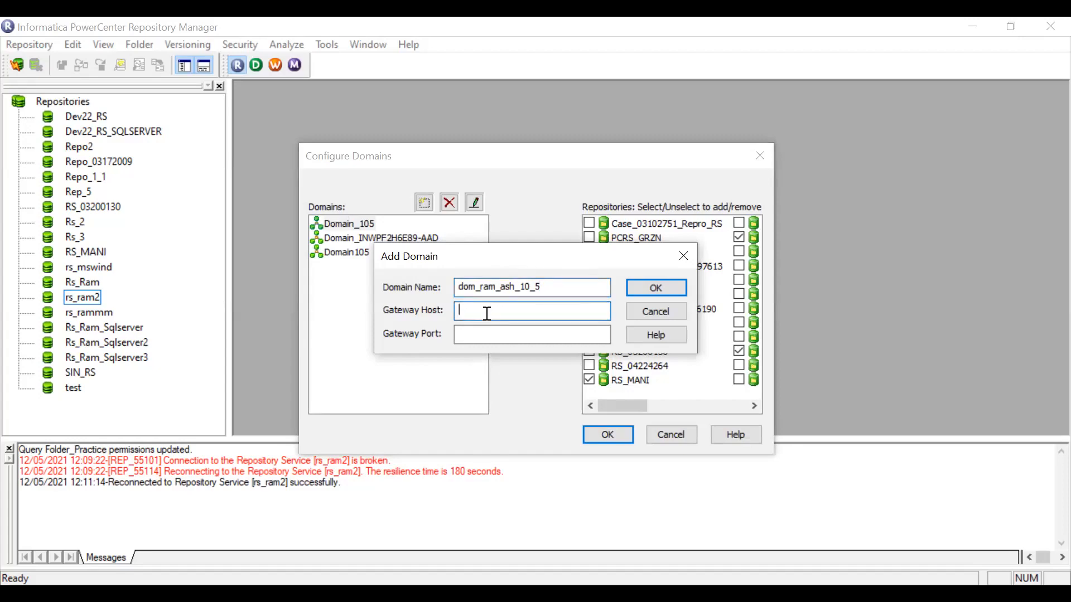
type("vento.informatica.com")
left_click(500, 338)
type("11005")
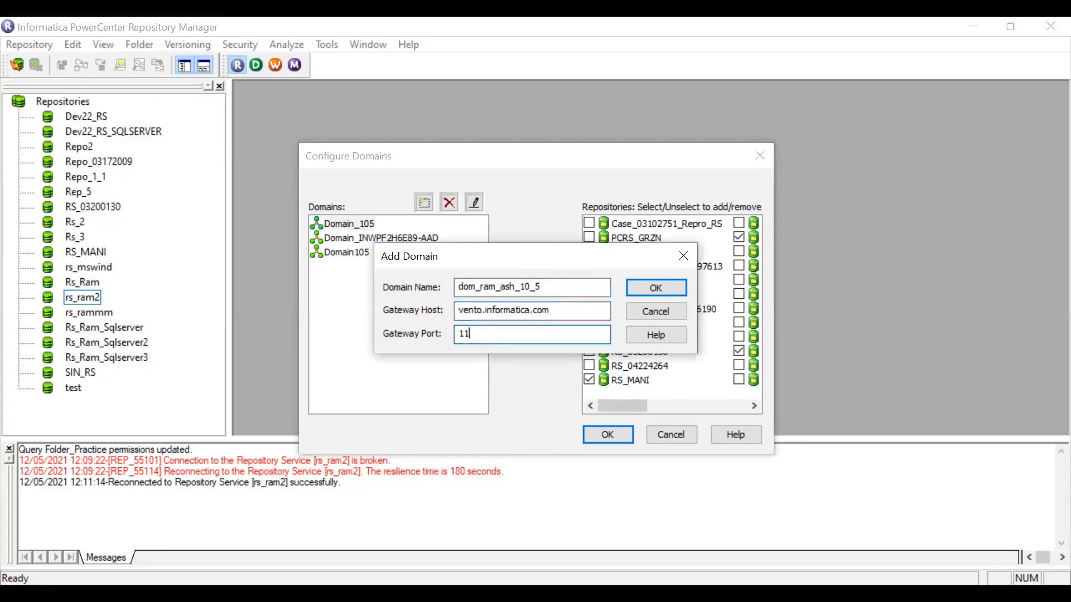
left_click(655, 287)
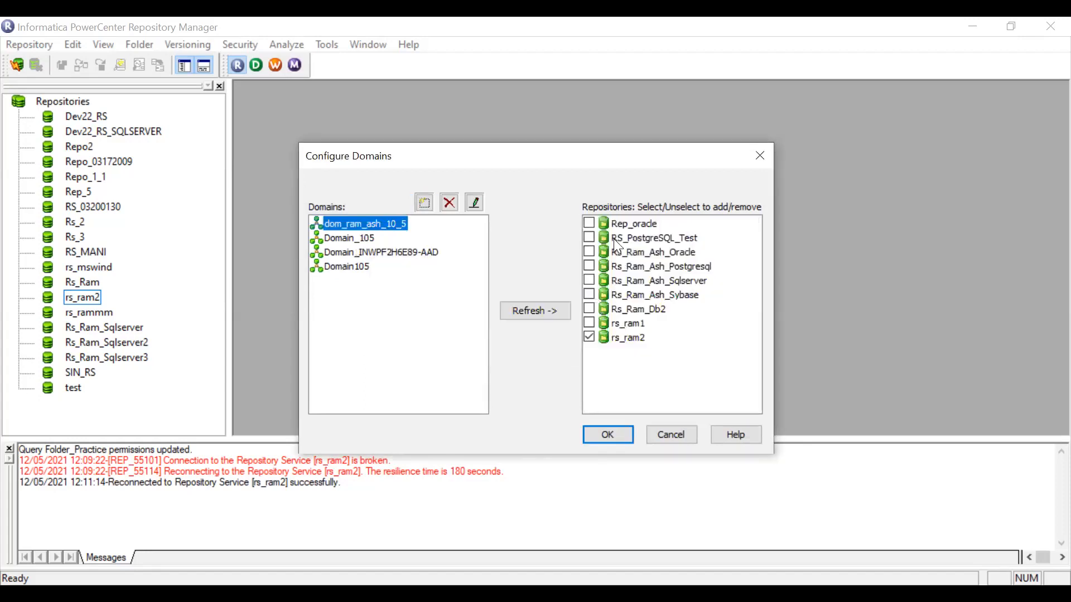
Select rs_ram2 among the new domain's repositories and close the domain configuration.
left_click(614, 224)
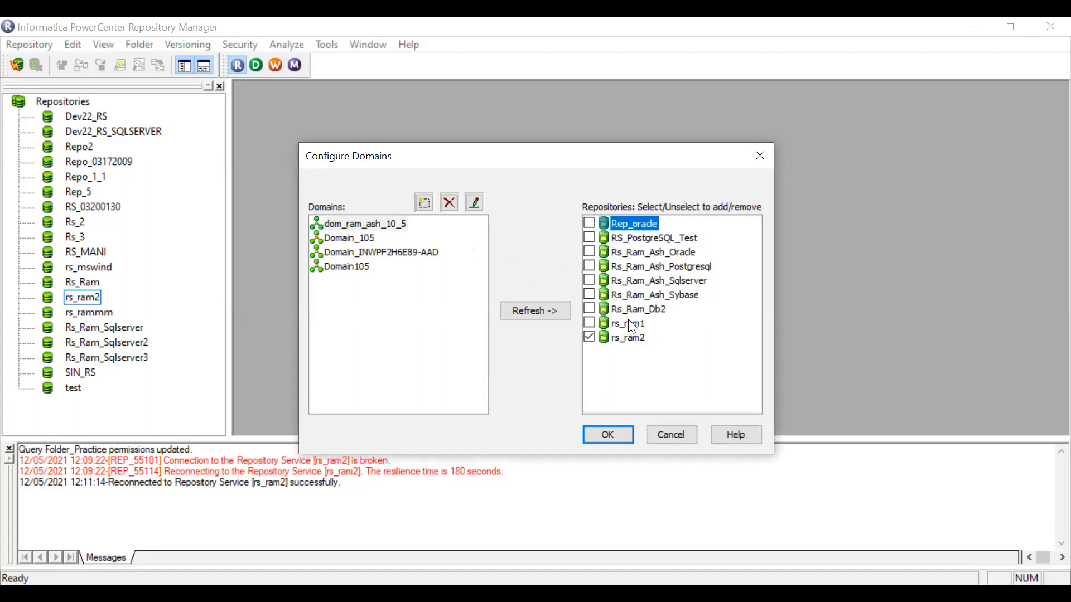
left_click(619, 341)
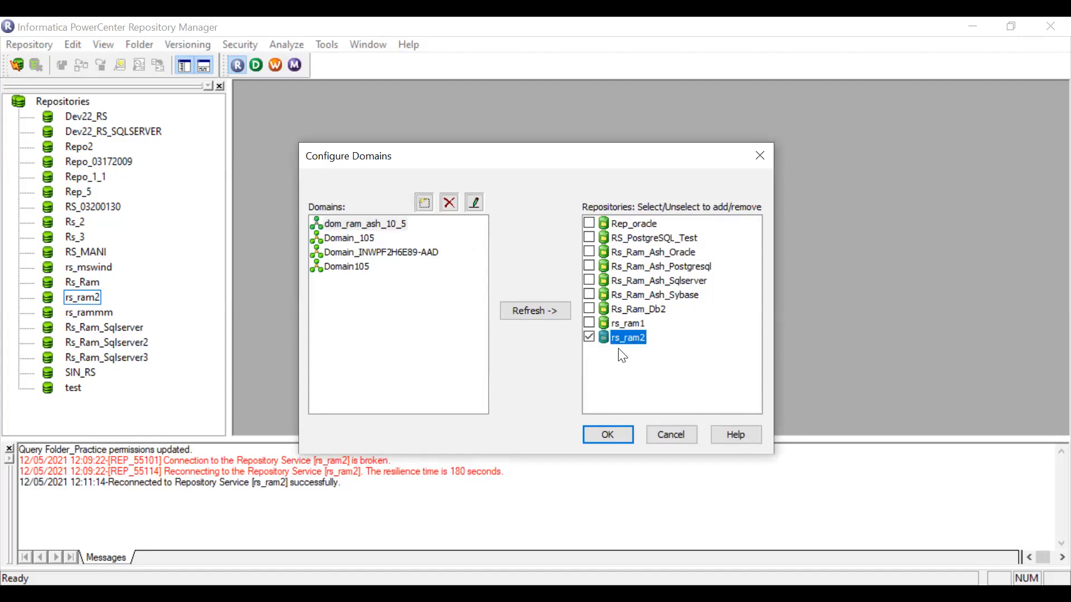
left_click(623, 441)
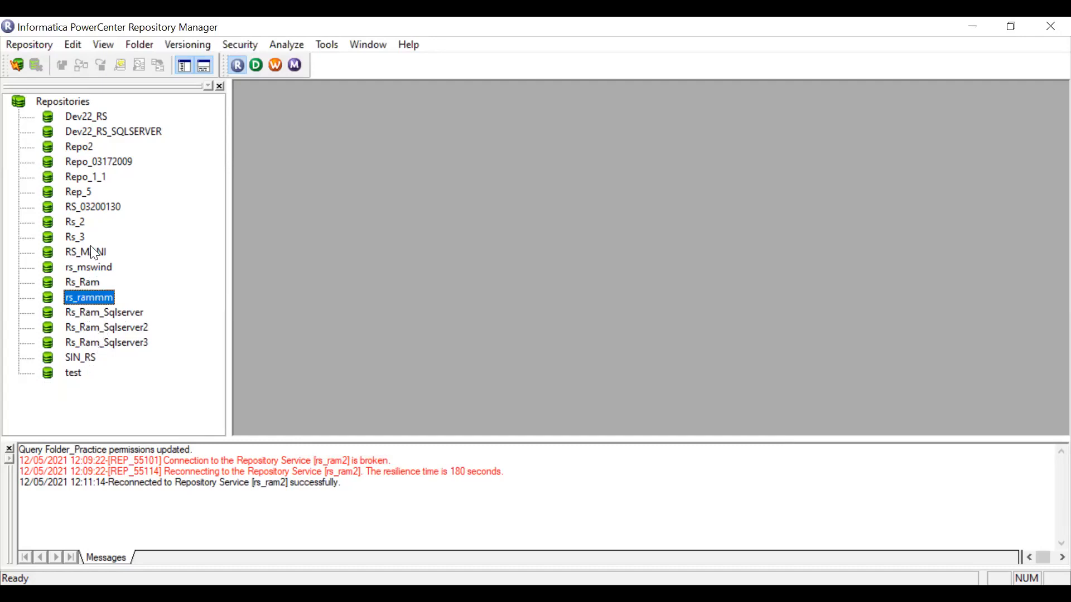
Reopen the domain configuration and add rs_ram2 to the dom_ram_ash_10_5 domain's repositories.
left_click(92, 344)
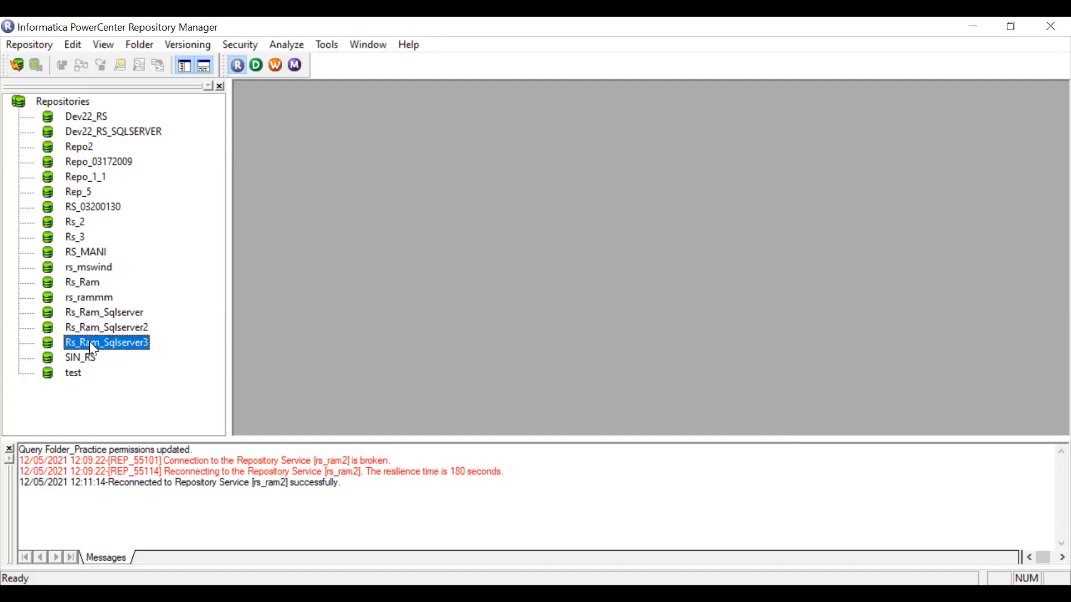
left_click(88, 236)
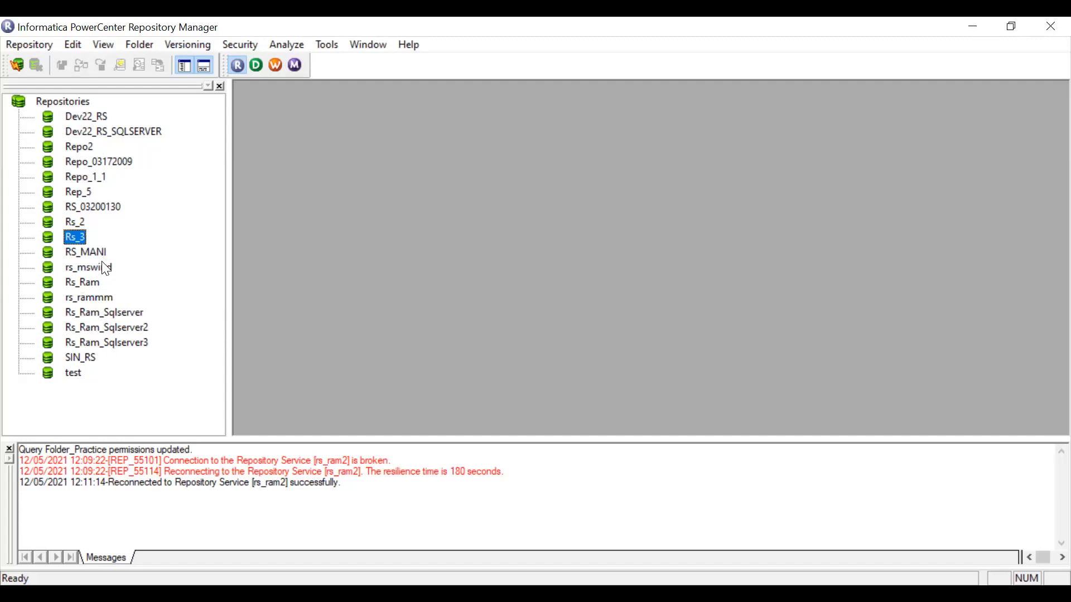
left_click(32, 41)
left_click(50, 137)
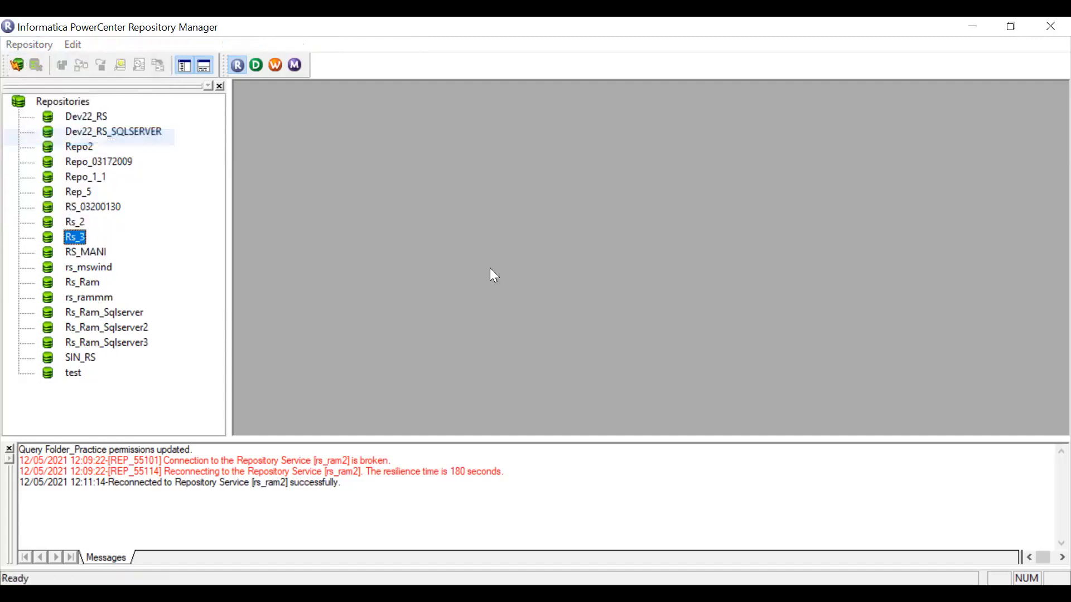
left_click(590, 338)
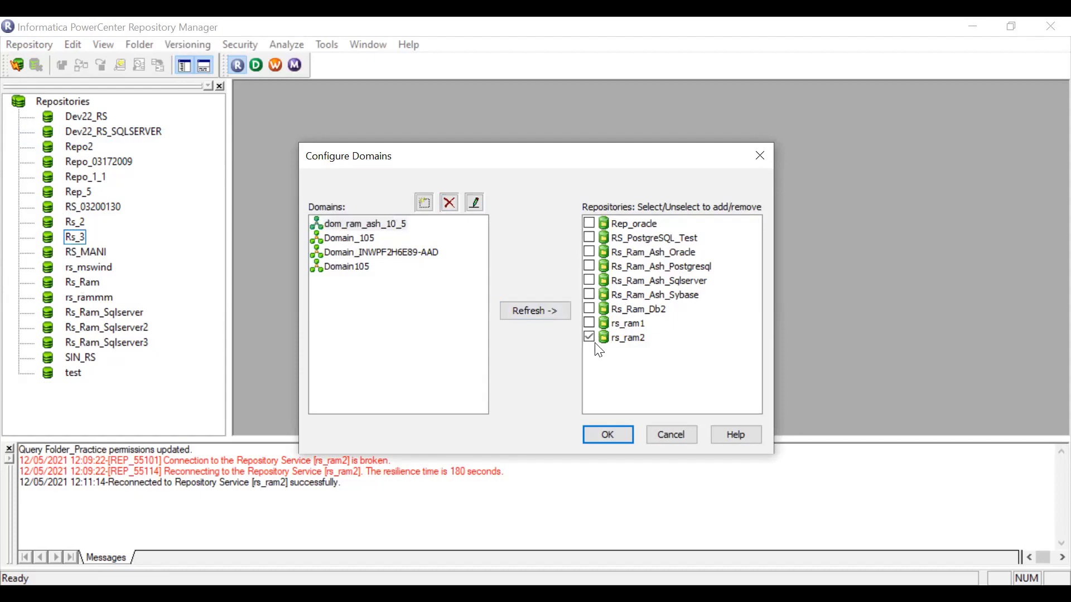
left_click(609, 436)
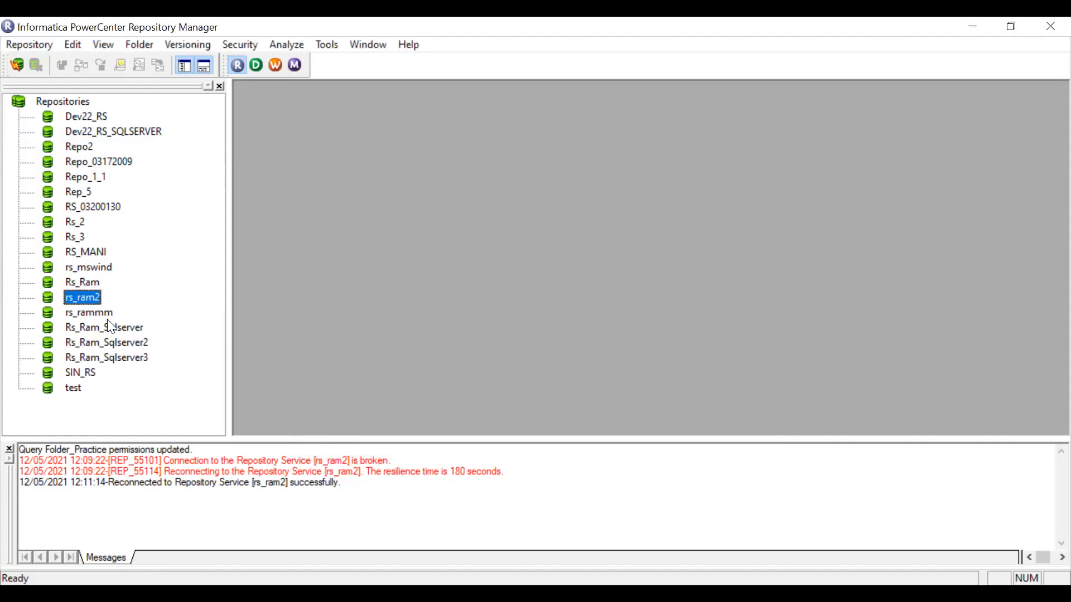
Connect to the rs_ram2 repository with username Administrator and the account password.
right_click(85, 299)
left_click(125, 348)
type("Ad")
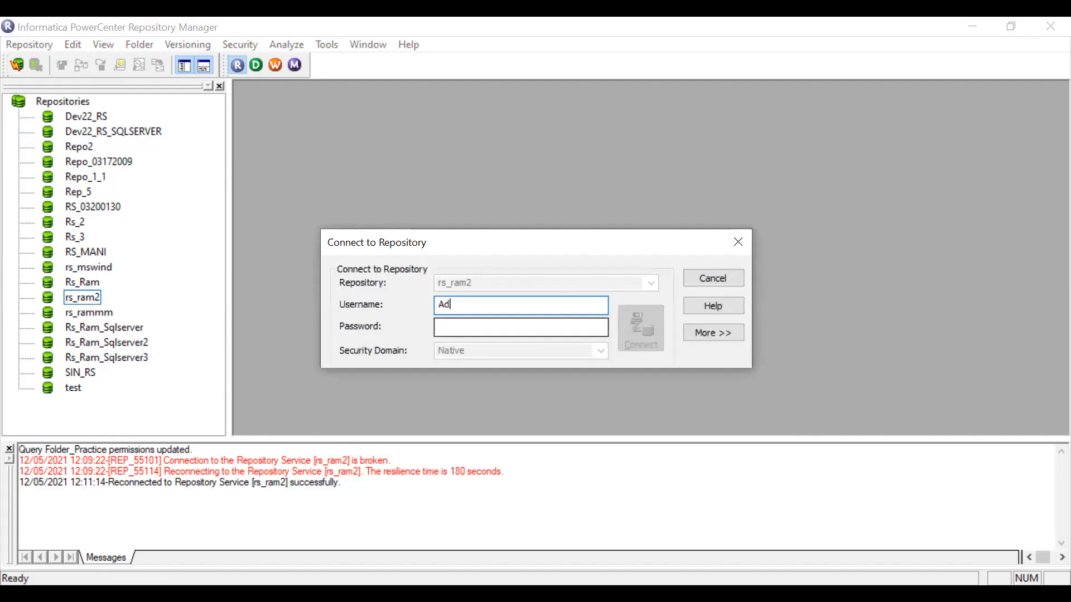
type("ministrator")
left_click(514, 330)
type("••••••••")
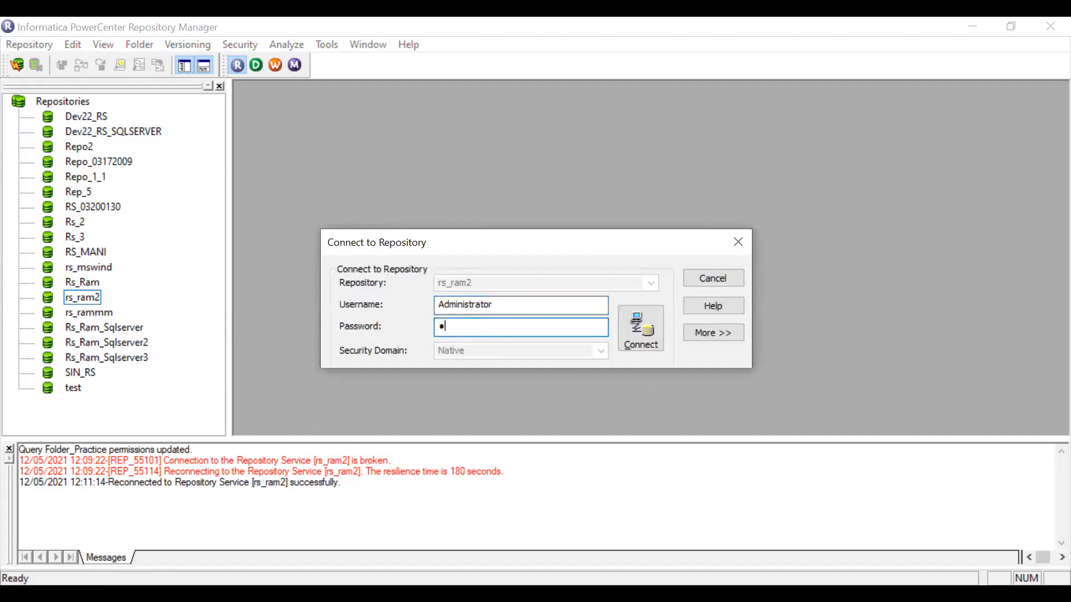
type("••••••")
key("Return")
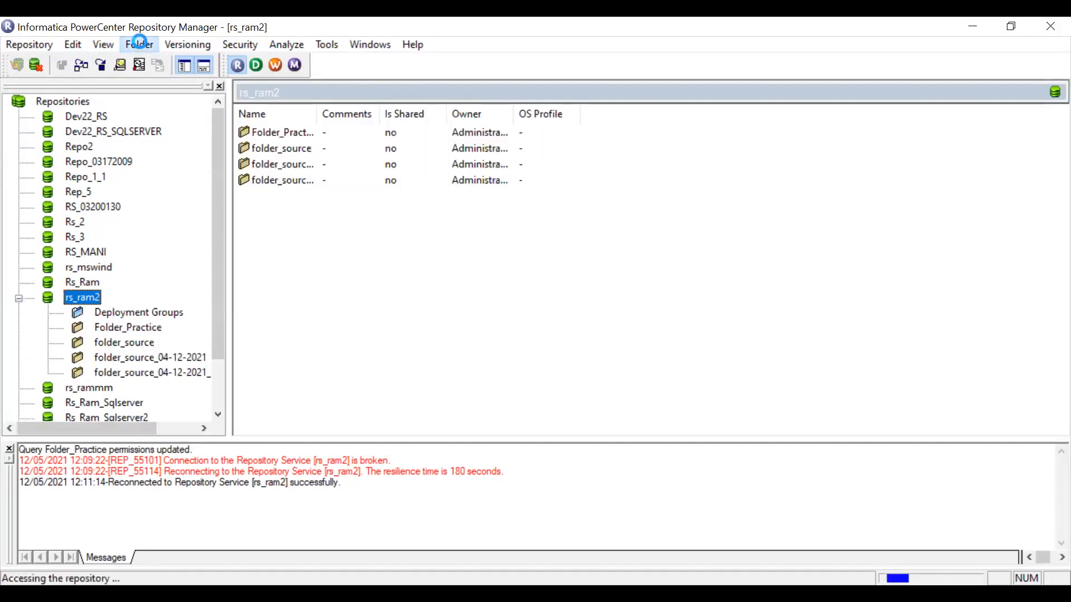
Create a folder named Folder_Cust in rs_ram2 with OS profile <None>.
left_click(149, 47)
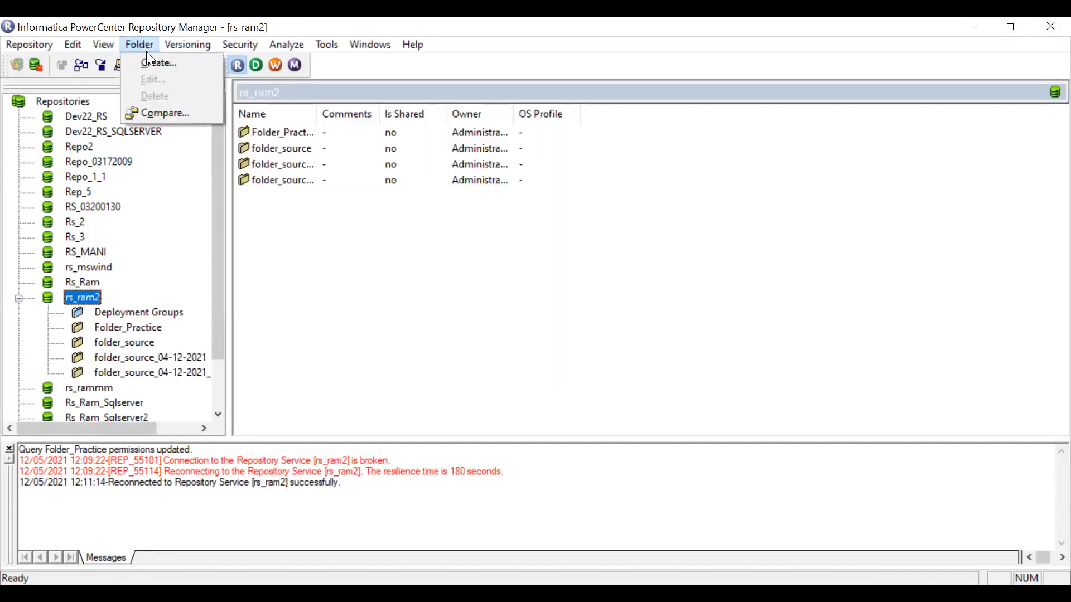
left_click(155, 62)
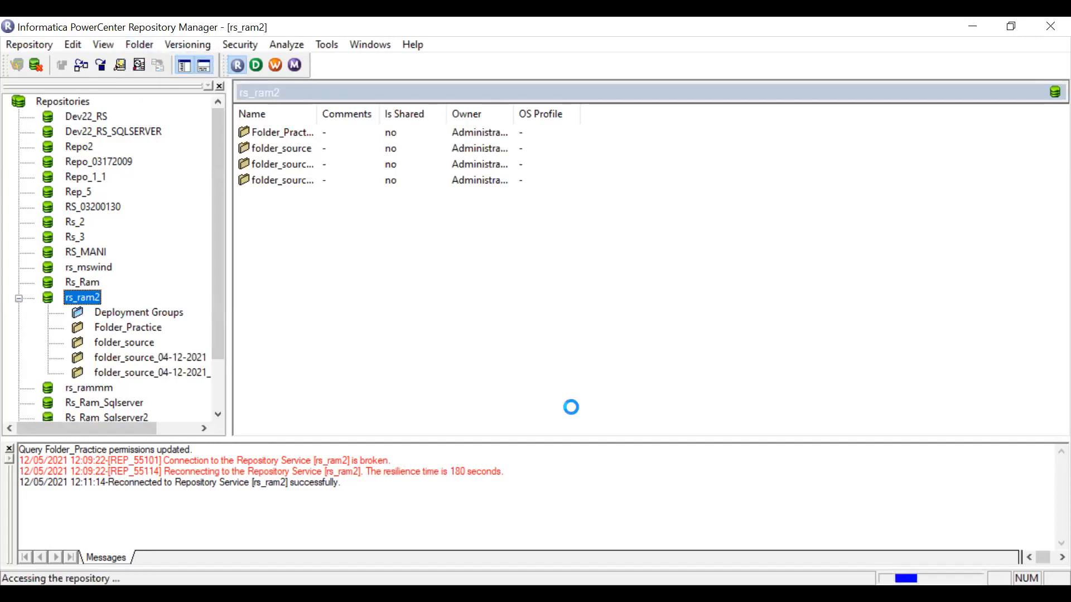
type("Folder")
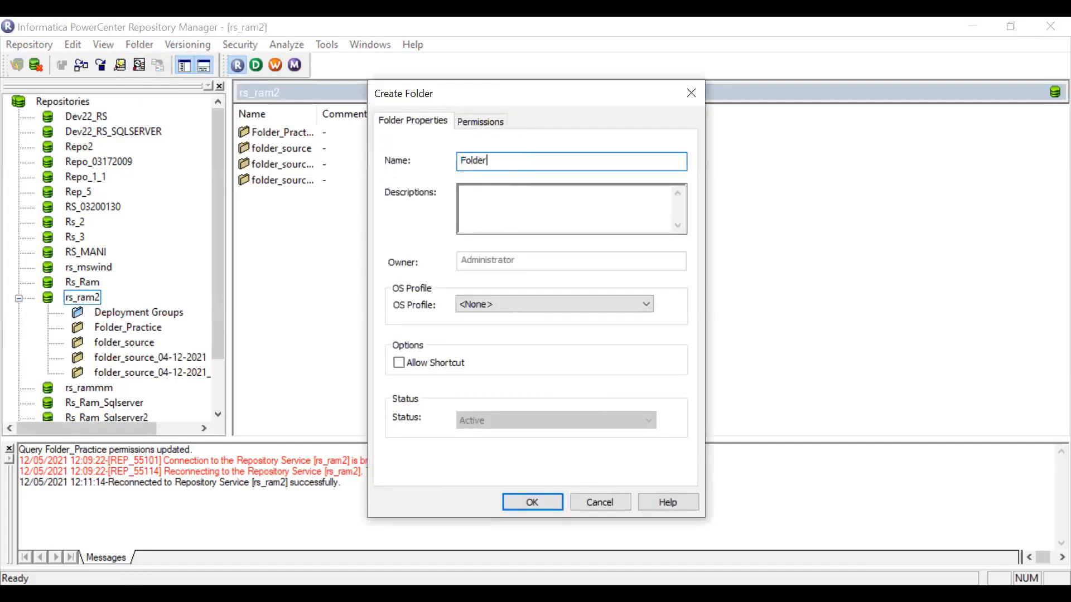
type("_Cust")
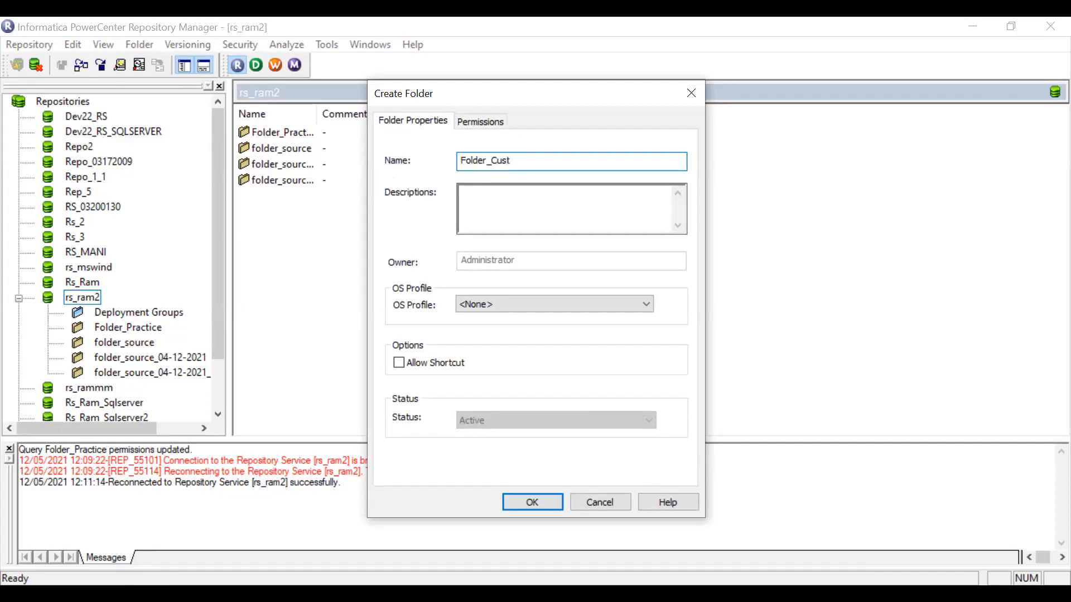
left_click(499, 303)
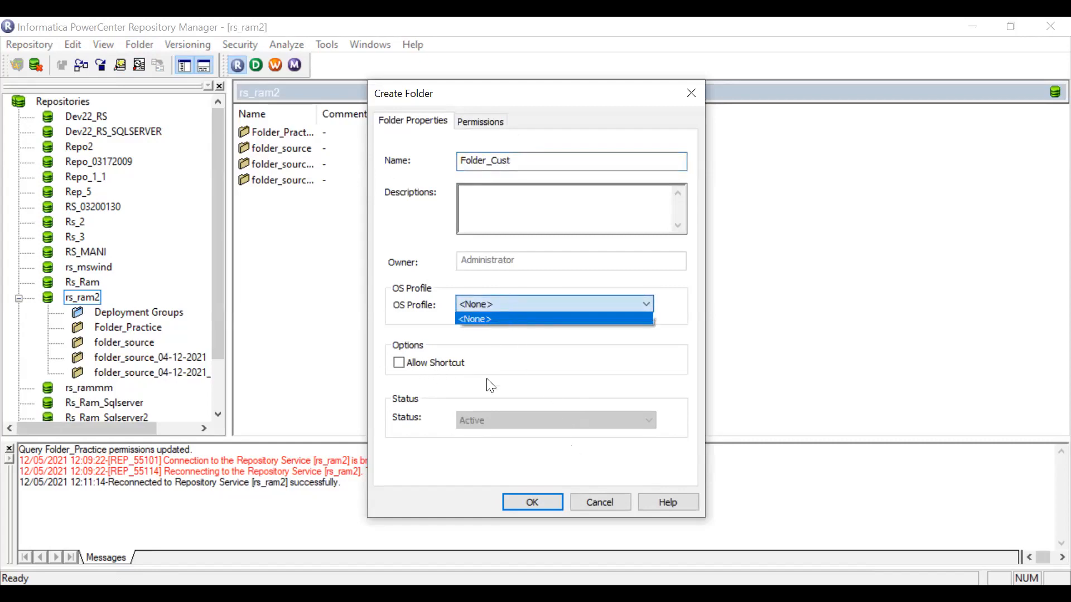
left_click(541, 318)
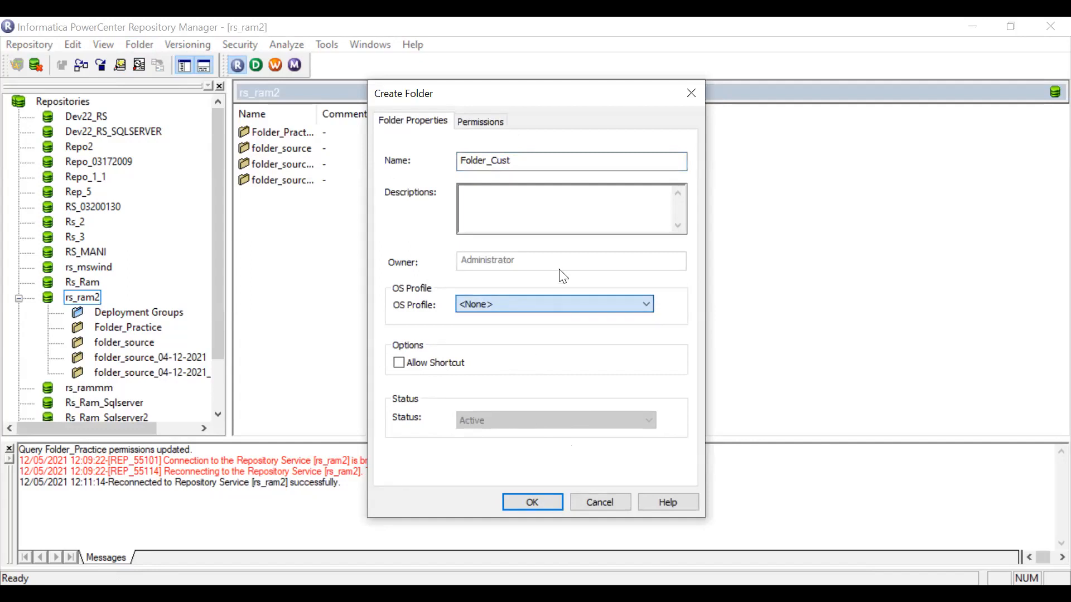
left_click(545, 498)
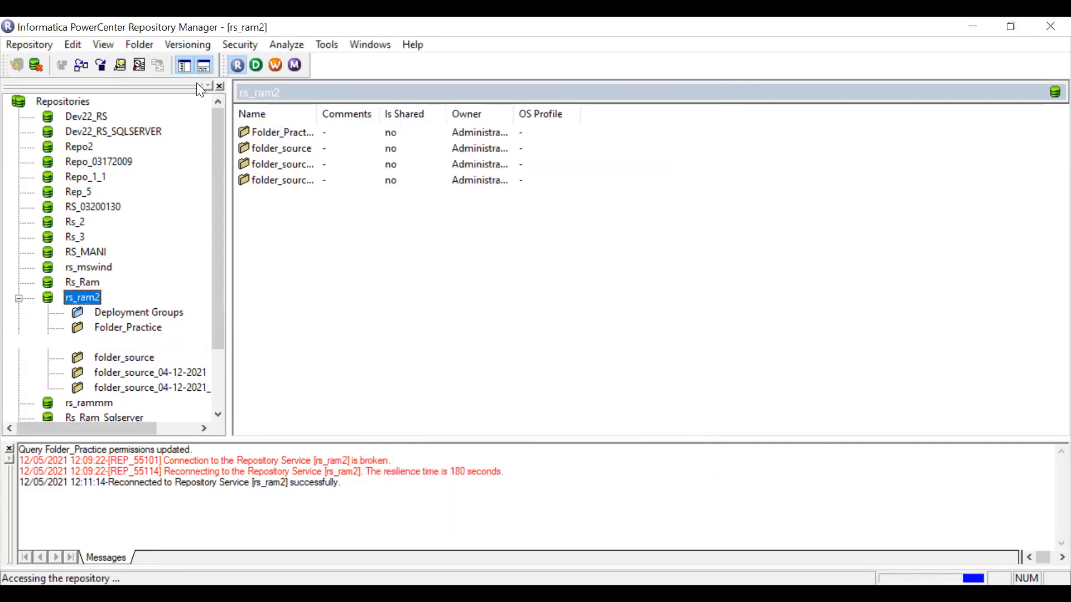
left_click(624, 341)
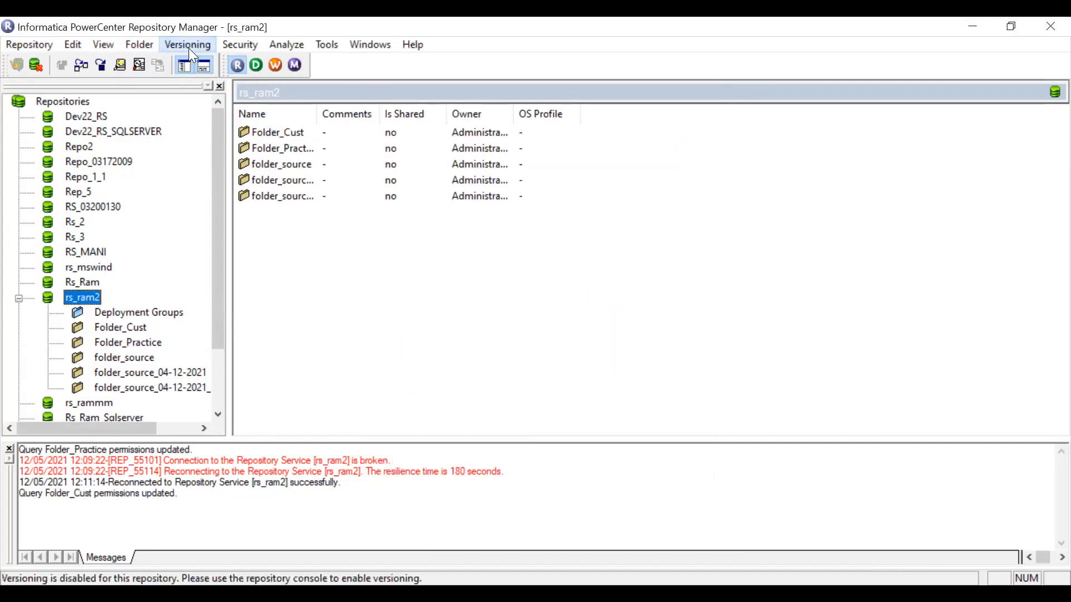
Switch to PowerCenter Designer.
left_click(188, 48)
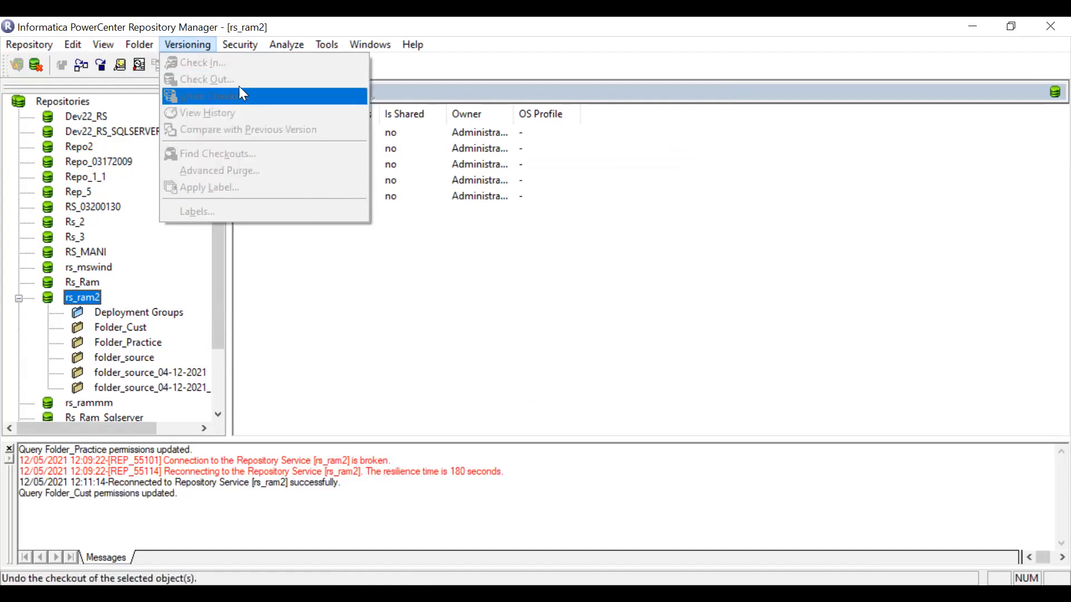
mouse_move(282, 50)
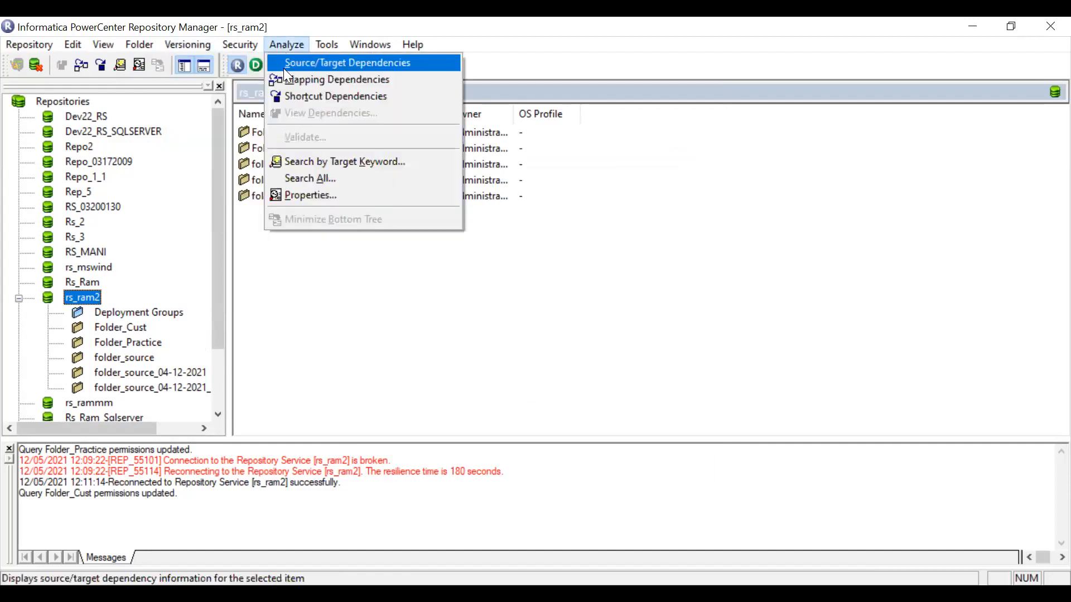
mouse_move(330, 51)
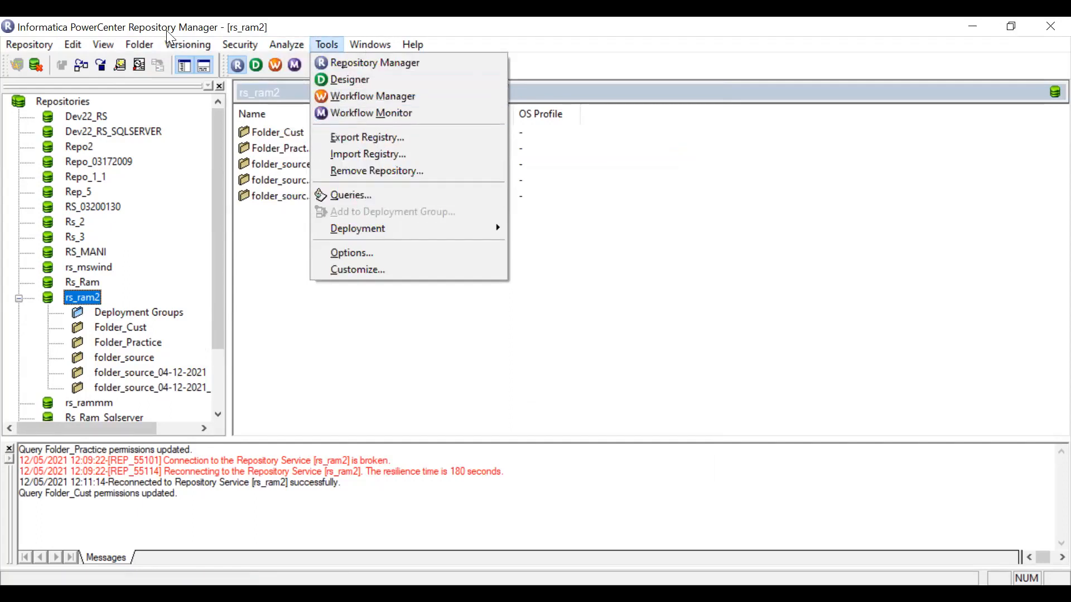
mouse_move(139, 47)
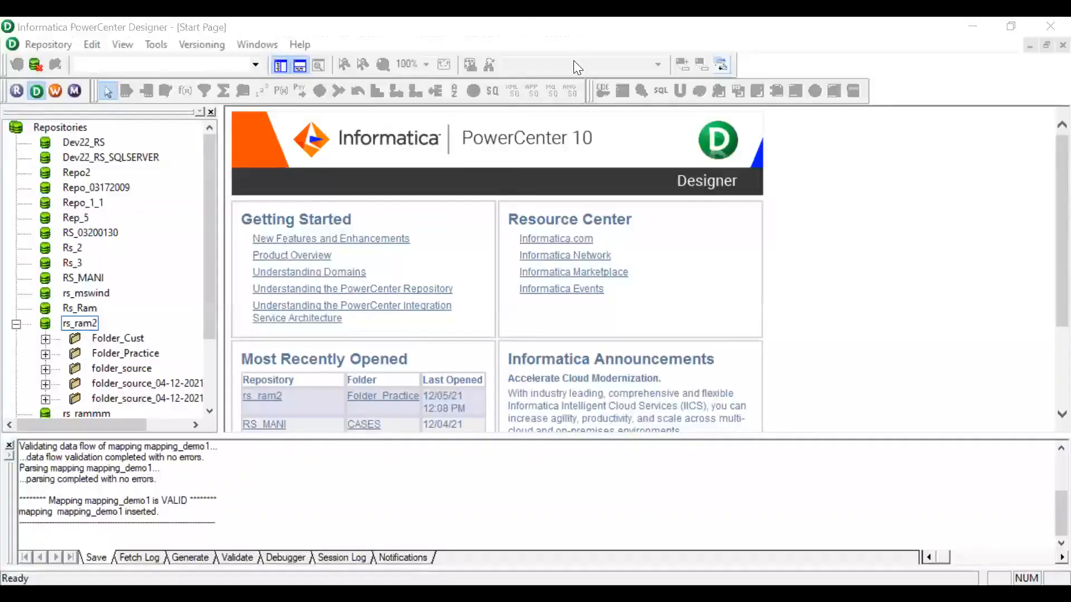
Select Folder_Cust under rs_ram2 in the Designer navigator.
left_click(53, 43)
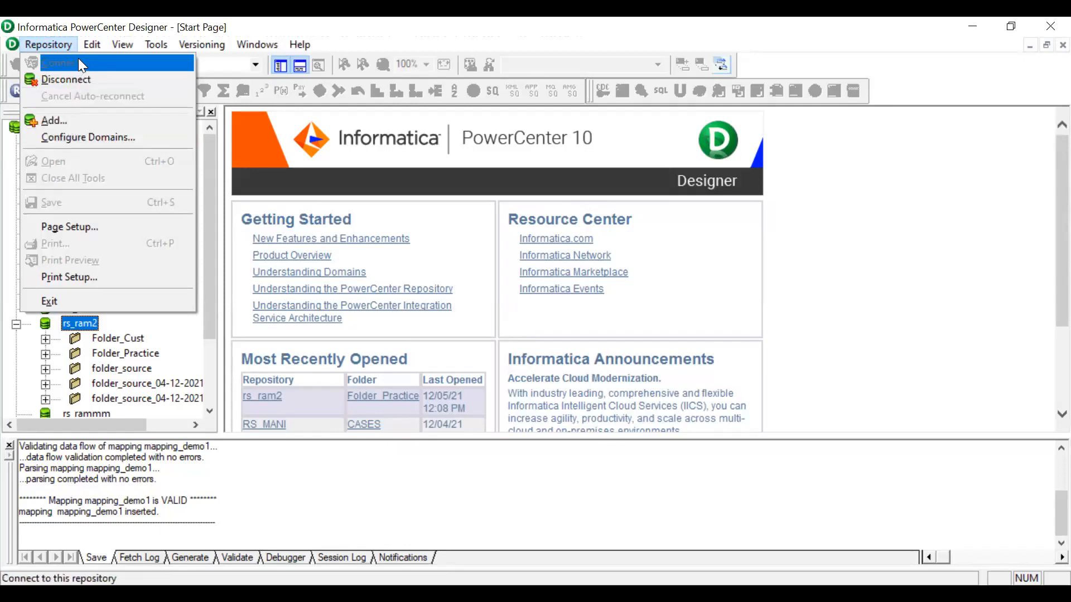
mouse_move(87, 47)
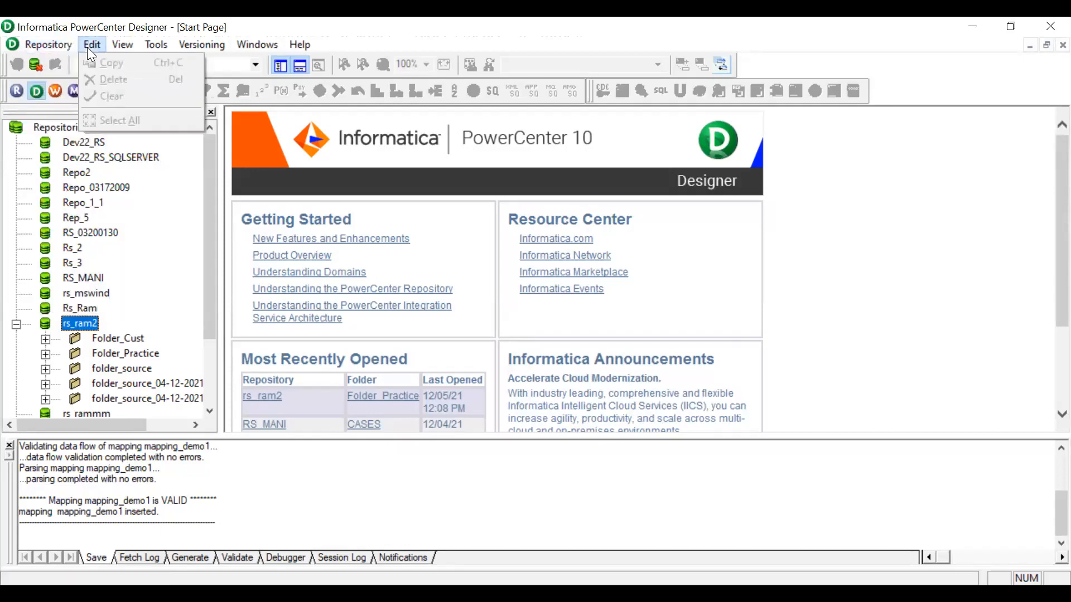
left_click(102, 338)
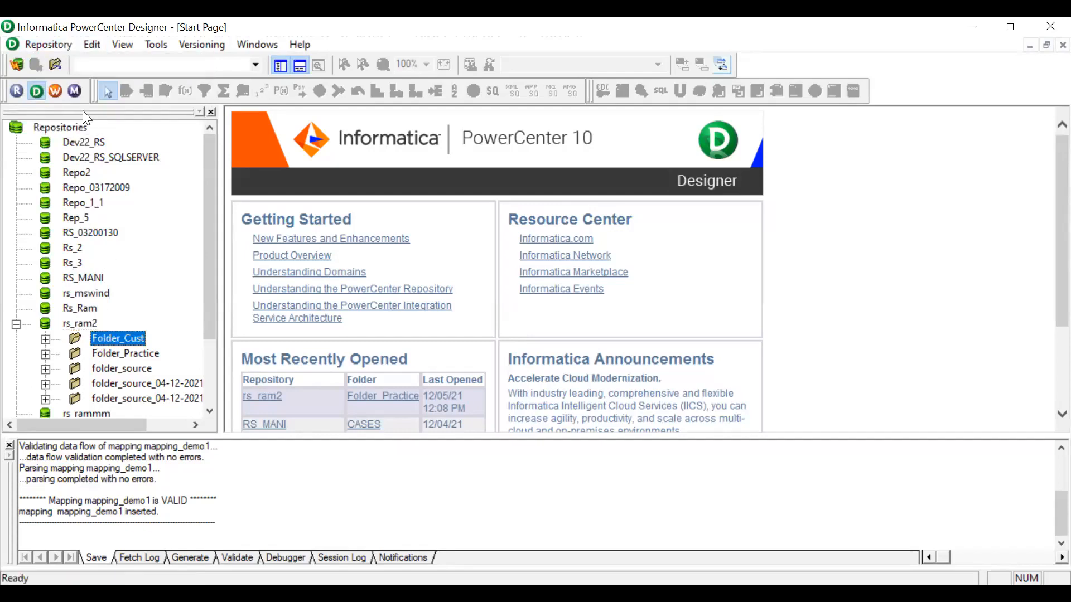
left_click(119, 46)
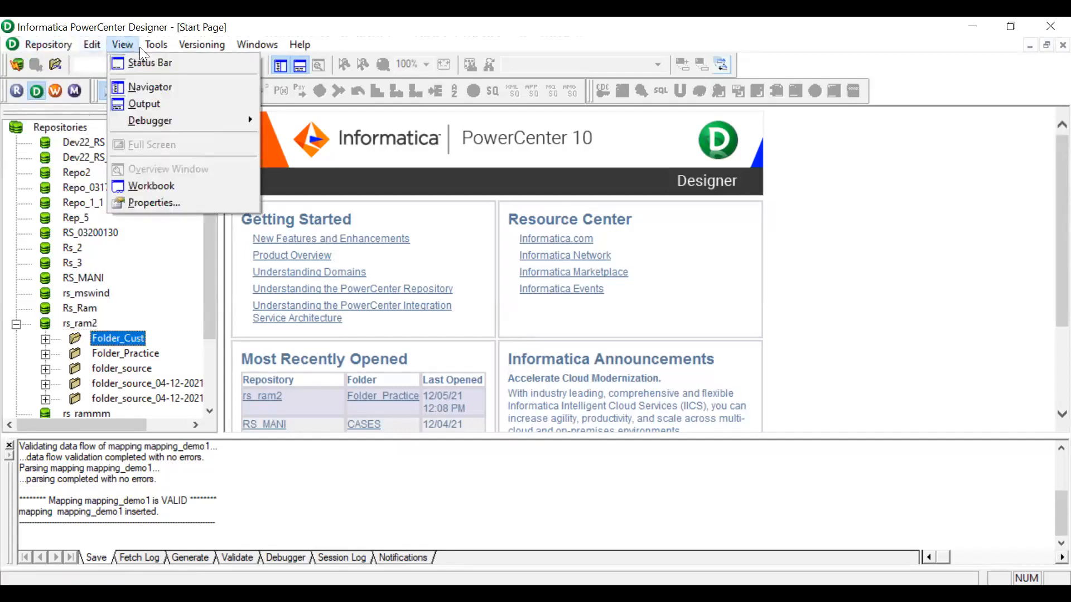
mouse_move(155, 47)
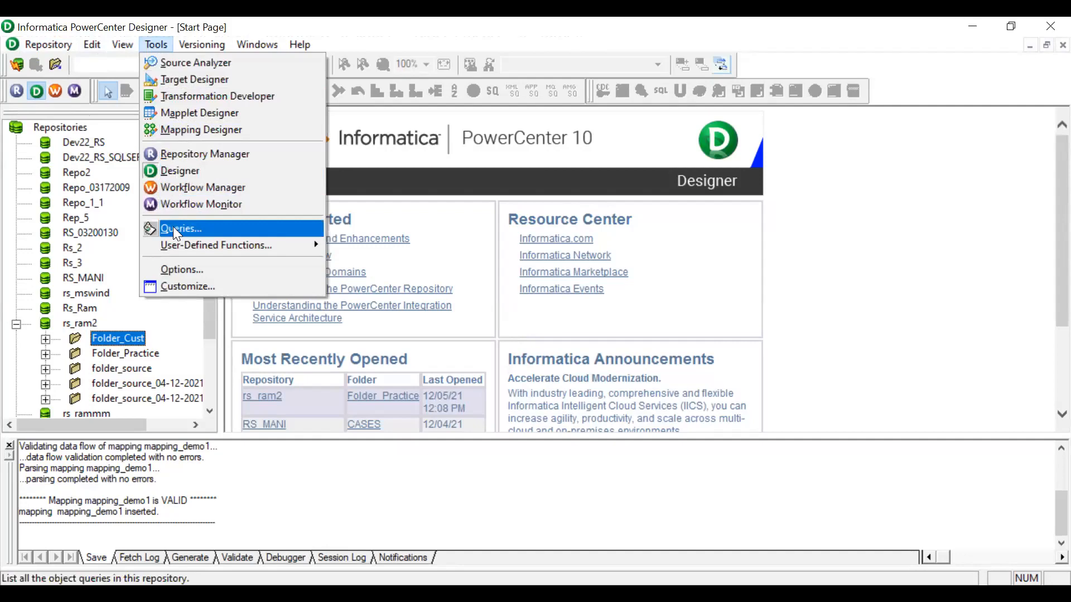
mouse_move(197, 44)
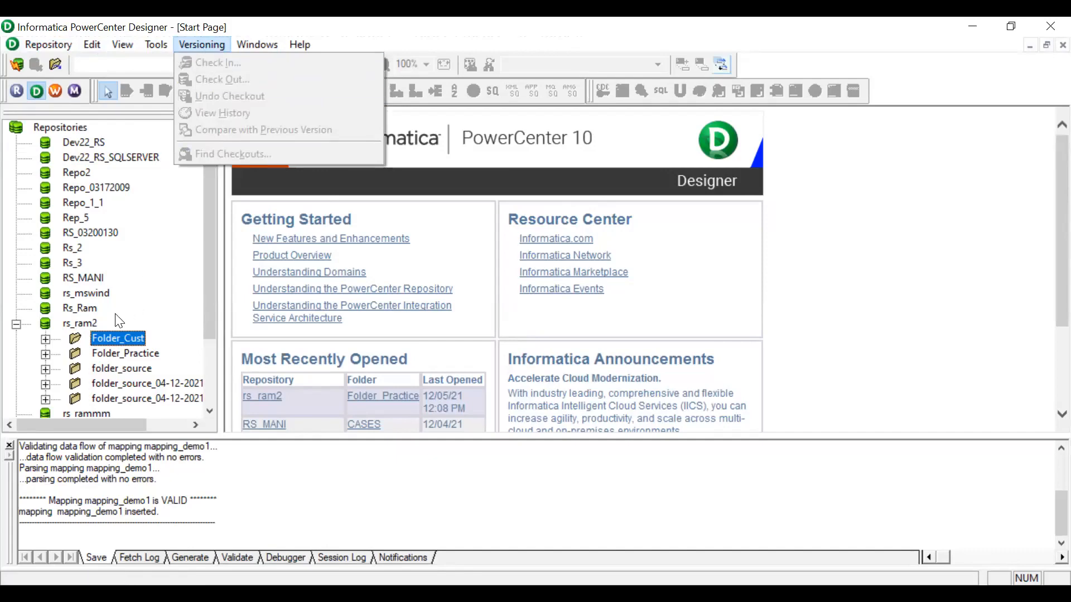
Open the Folder_Cust folder of rs_ram2 in the Designer.
left_click(68, 323)
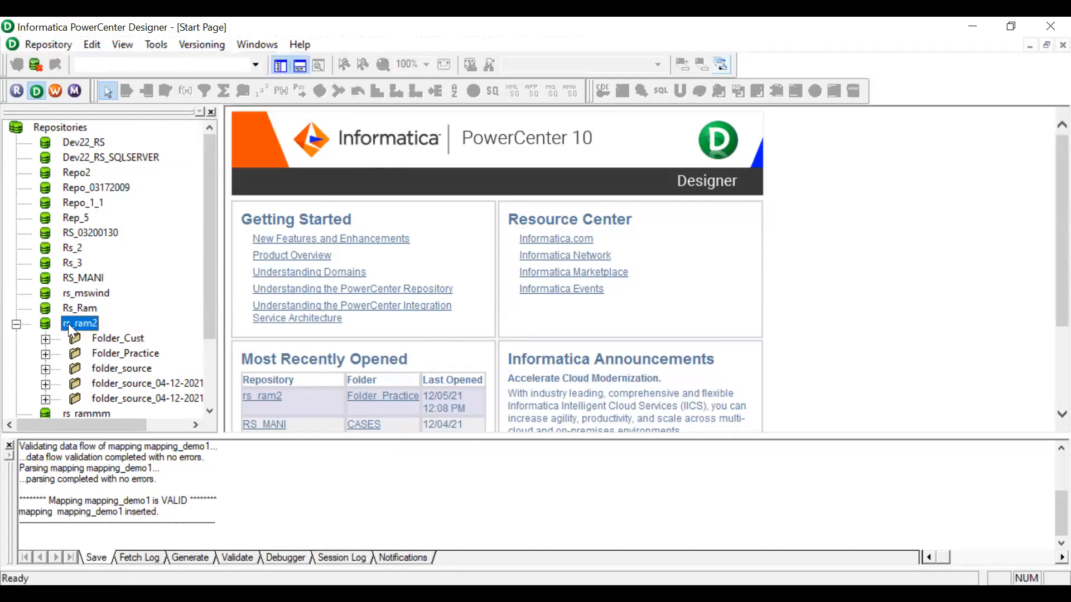
left_click(105, 338)
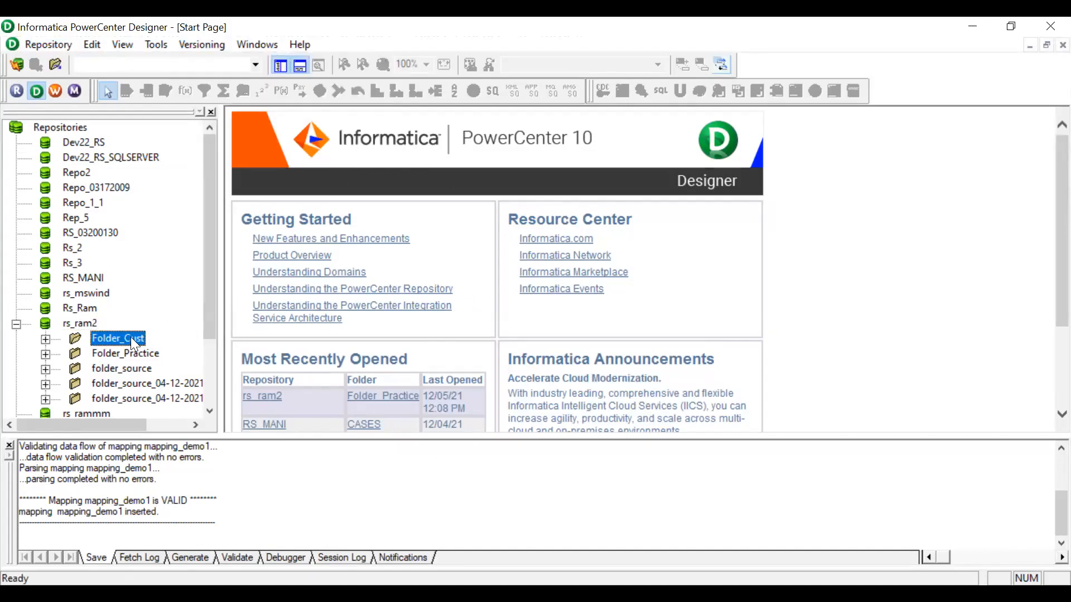
right_click(130, 337)
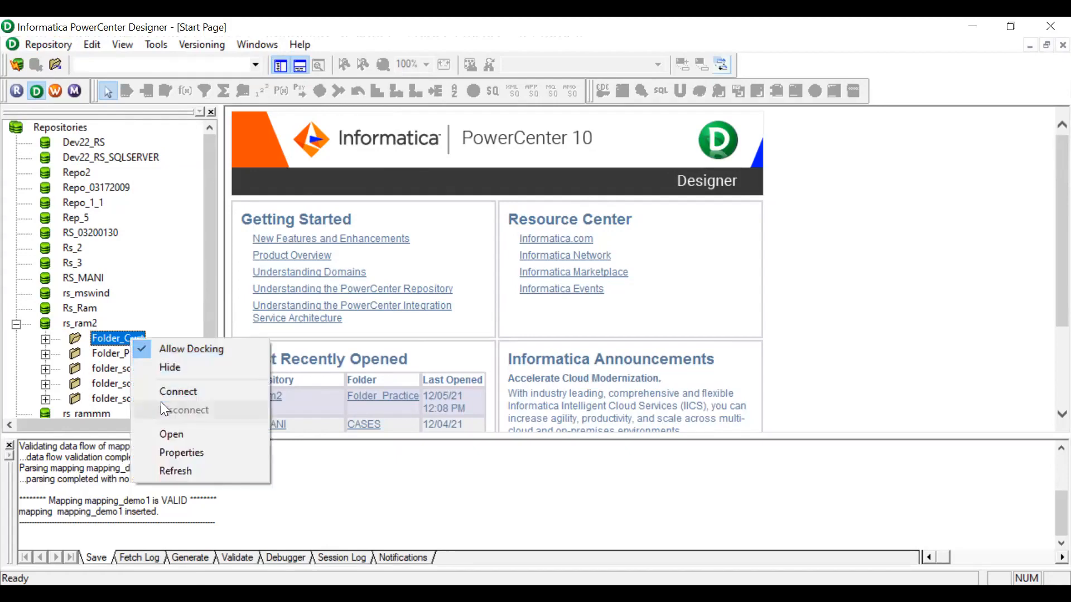
left_click(165, 435)
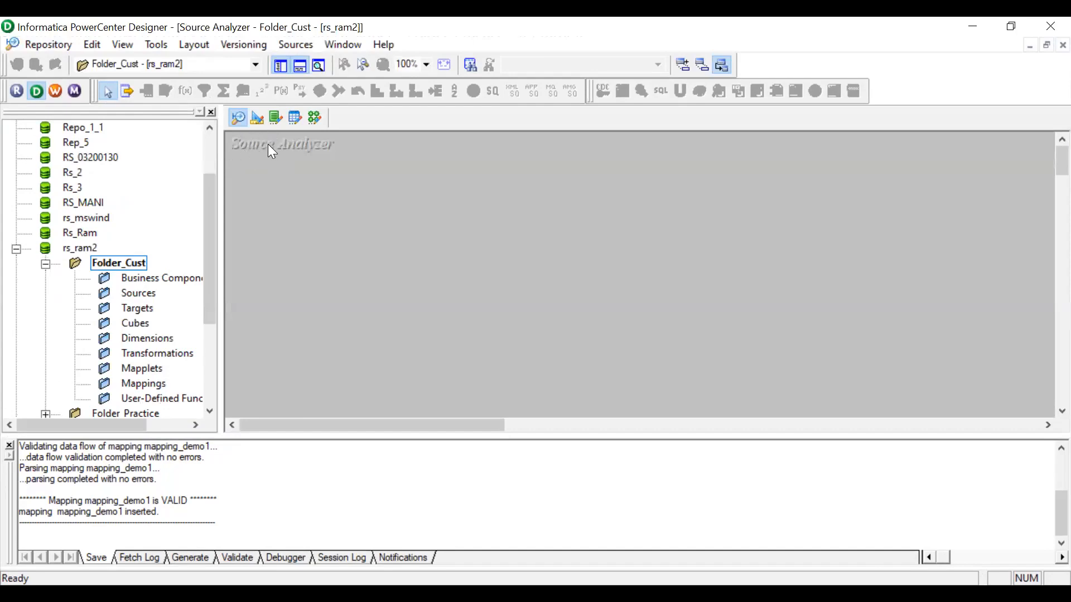
Switch through the Designer tools, from Target Designer to Mapping Designer, ending in the Source Analyzer.
left_click(257, 118)
left_click(276, 119)
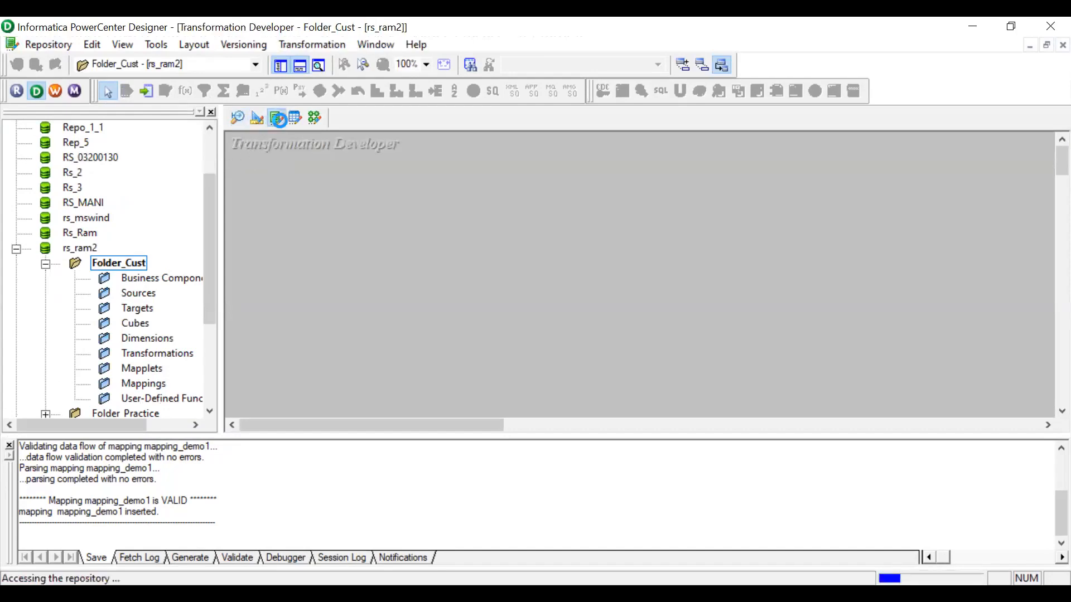
left_click(296, 119)
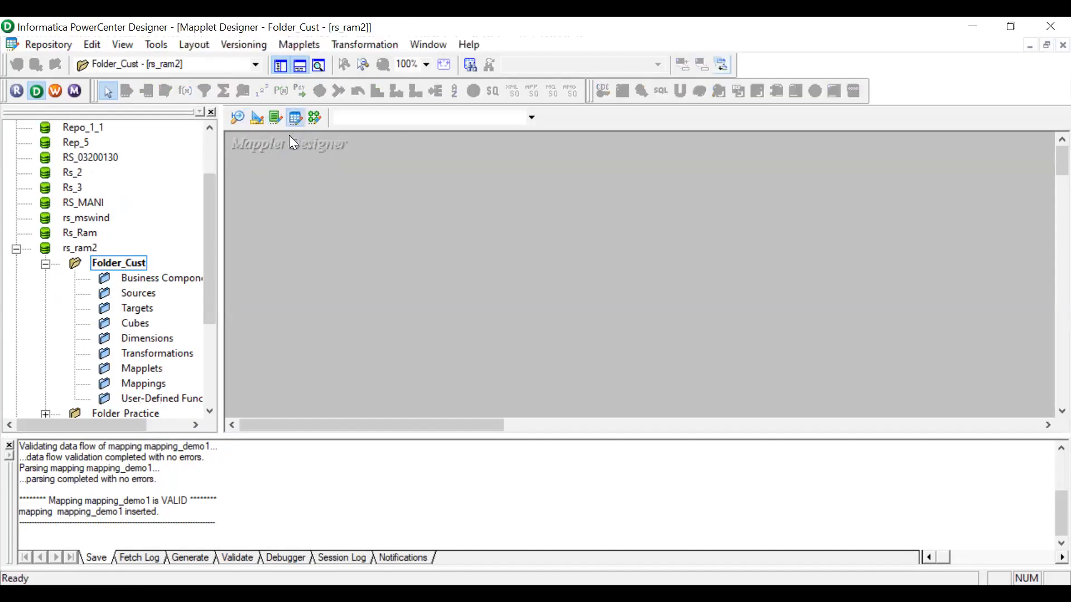
left_click(315, 119)
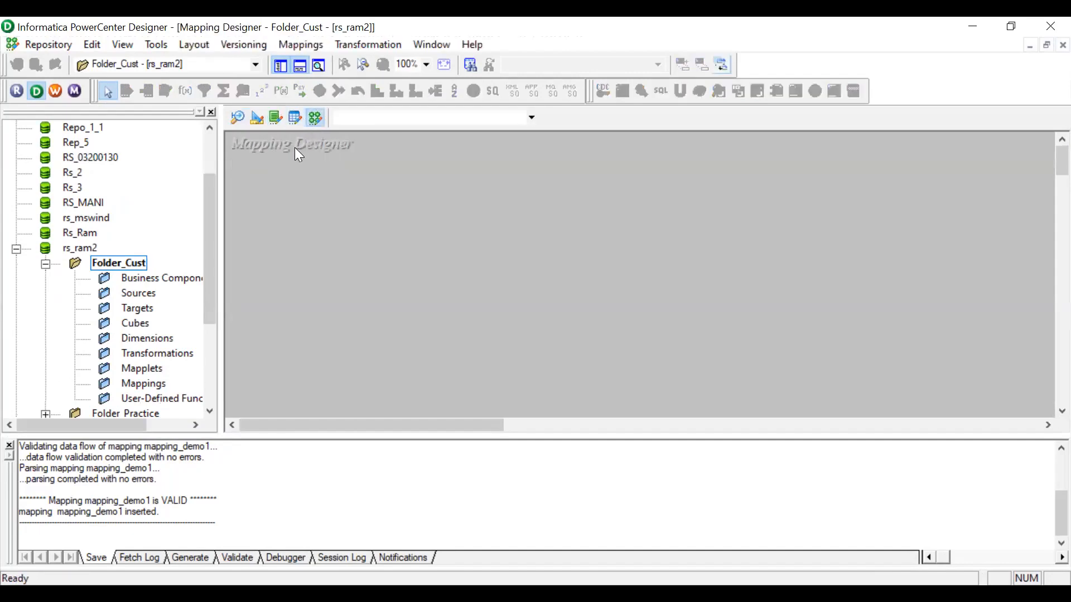
left_click(239, 118)
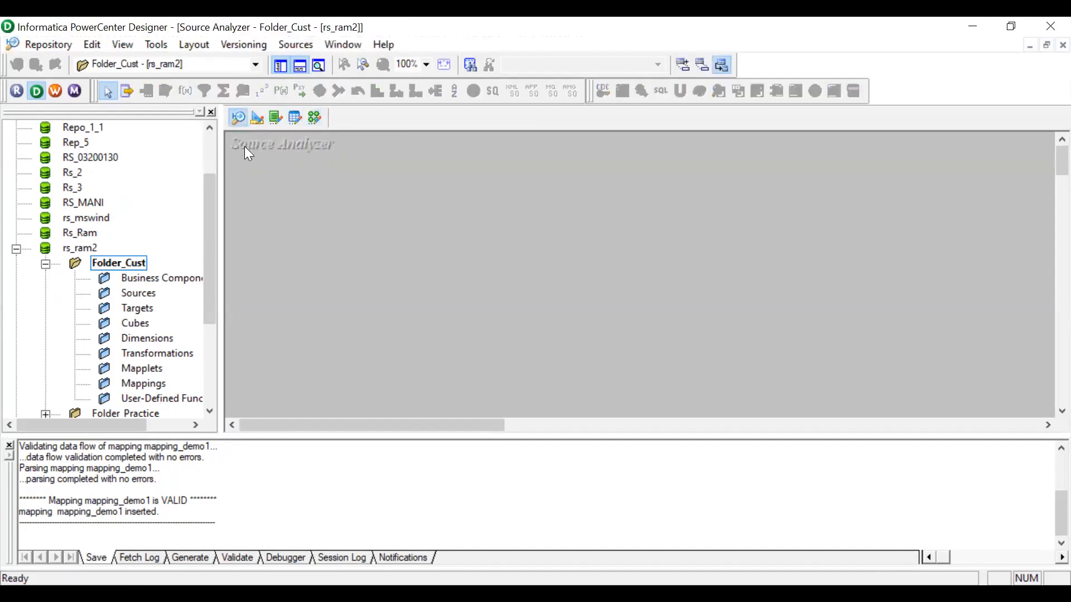
left_click(257, 118)
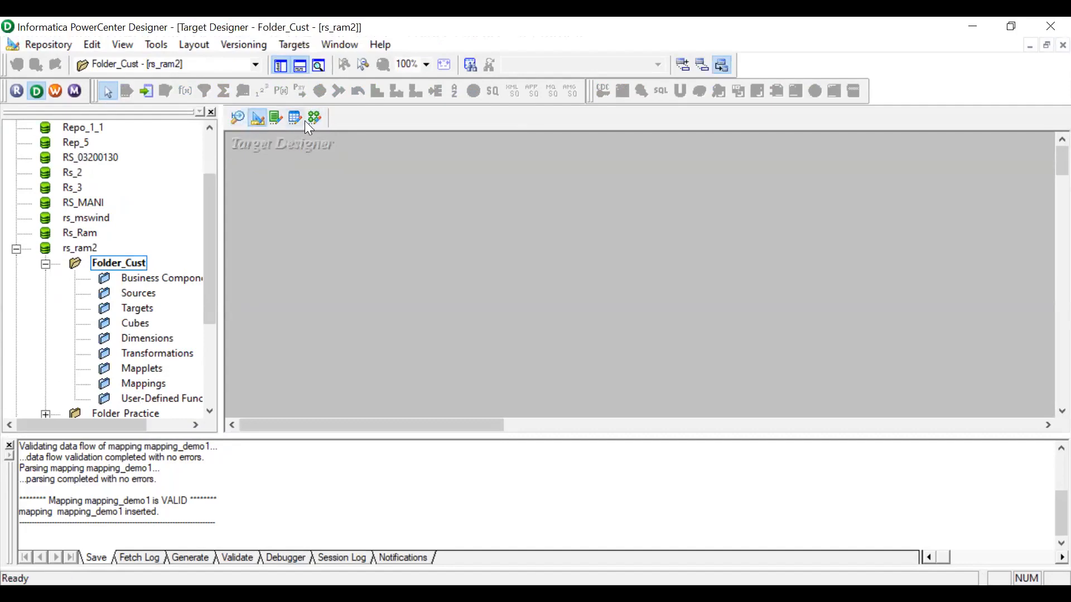
left_click(315, 117)
left_click(239, 118)
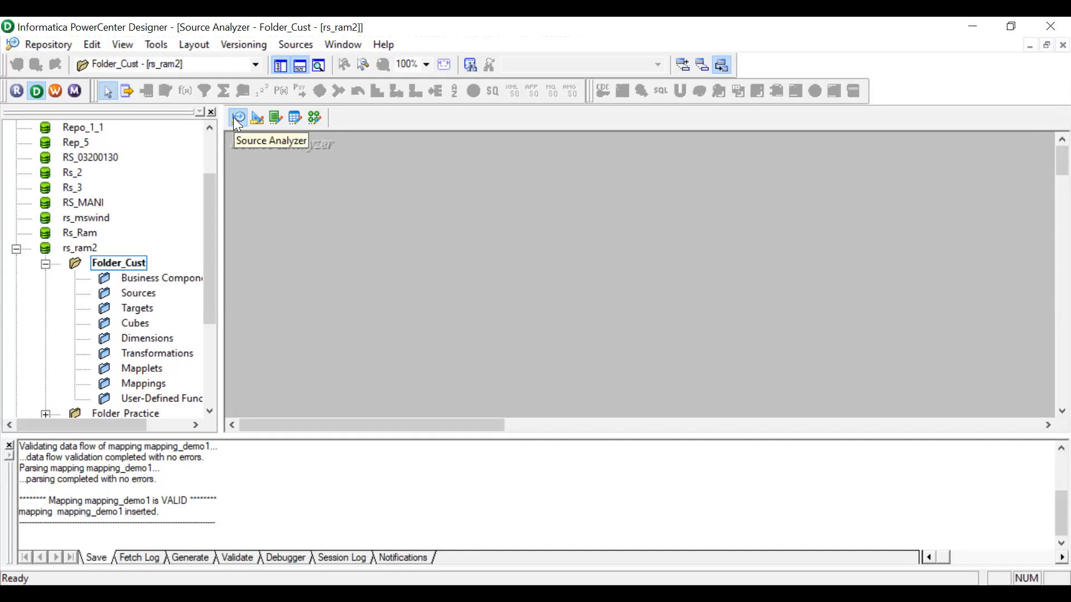
Start importing source tables from a database and open the ODBC data source administrator.
left_click(301, 51)
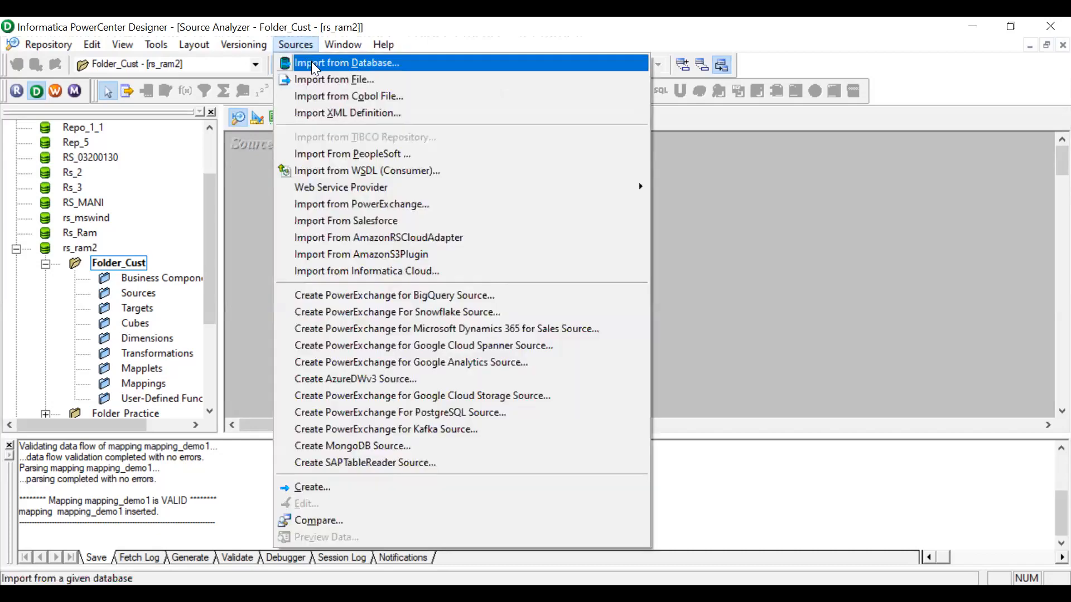
left_click(311, 62)
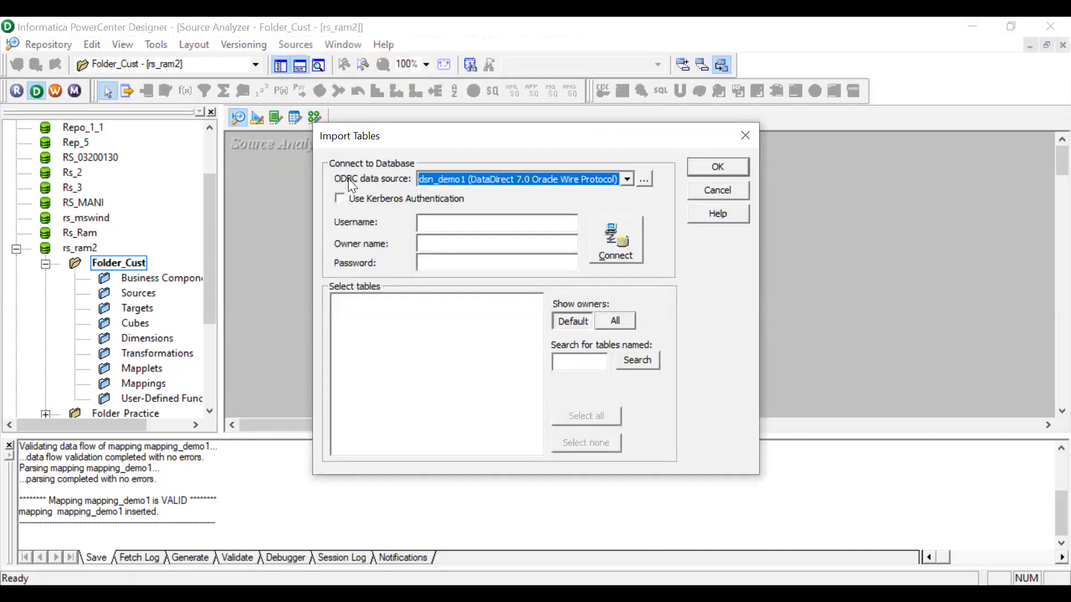
left_click(645, 179)
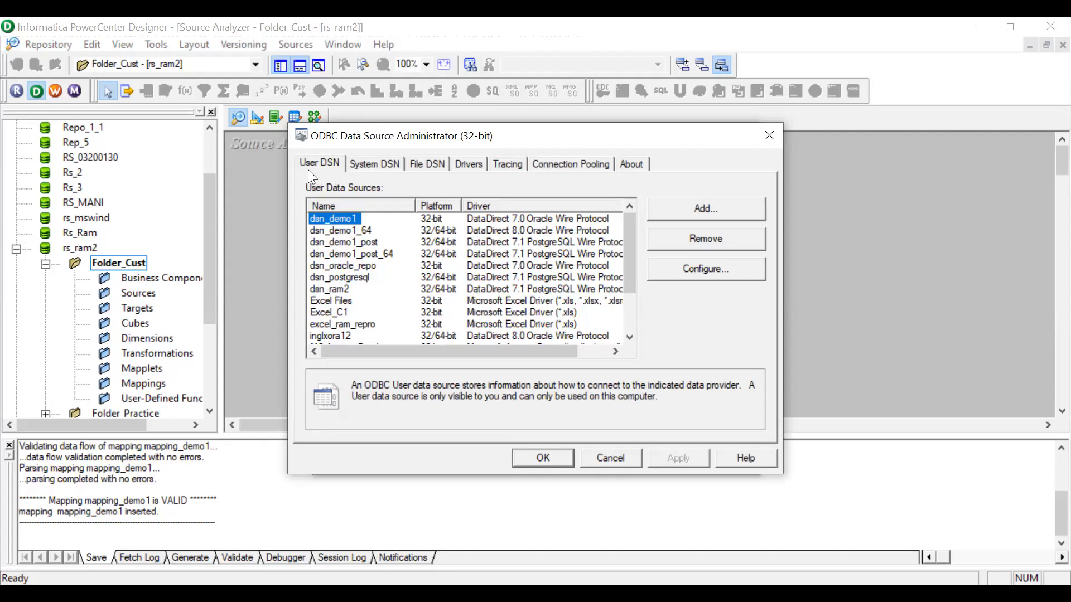
left_click(376, 165)
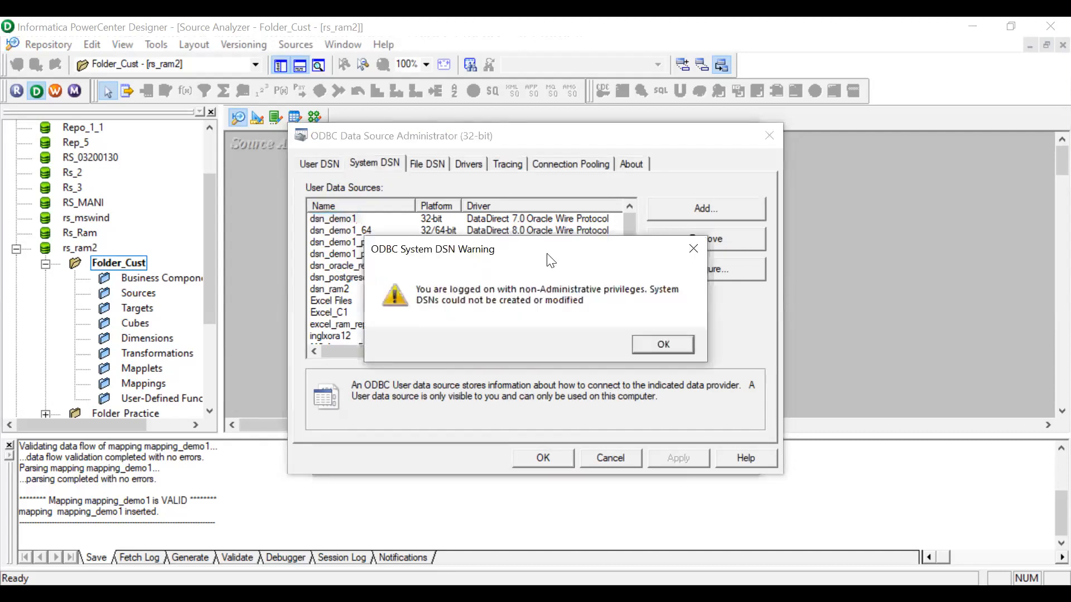
left_click(664, 345)
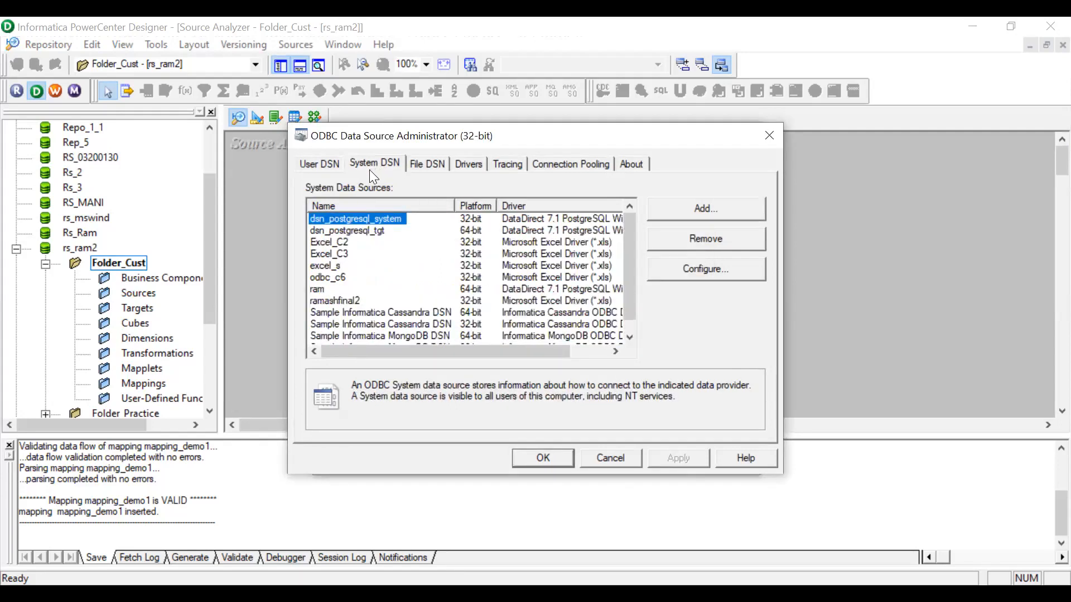
left_click(318, 165)
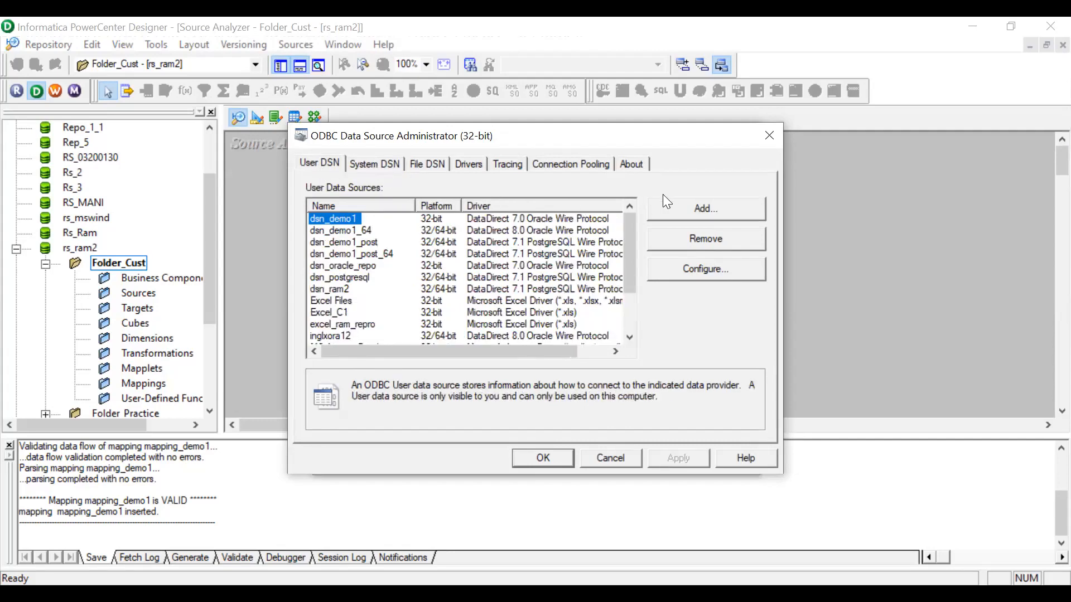
Add a new user data source using the DataDirect 7.1 Oracle Wire Protocol driver.
left_click(676, 210)
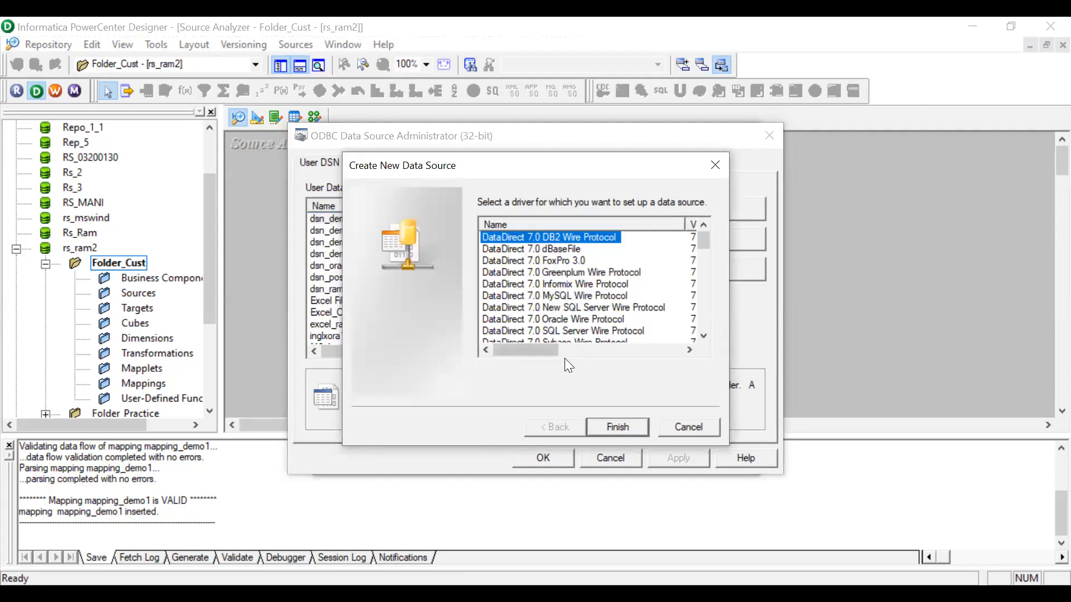
left_click_drag(552, 348, 578, 353)
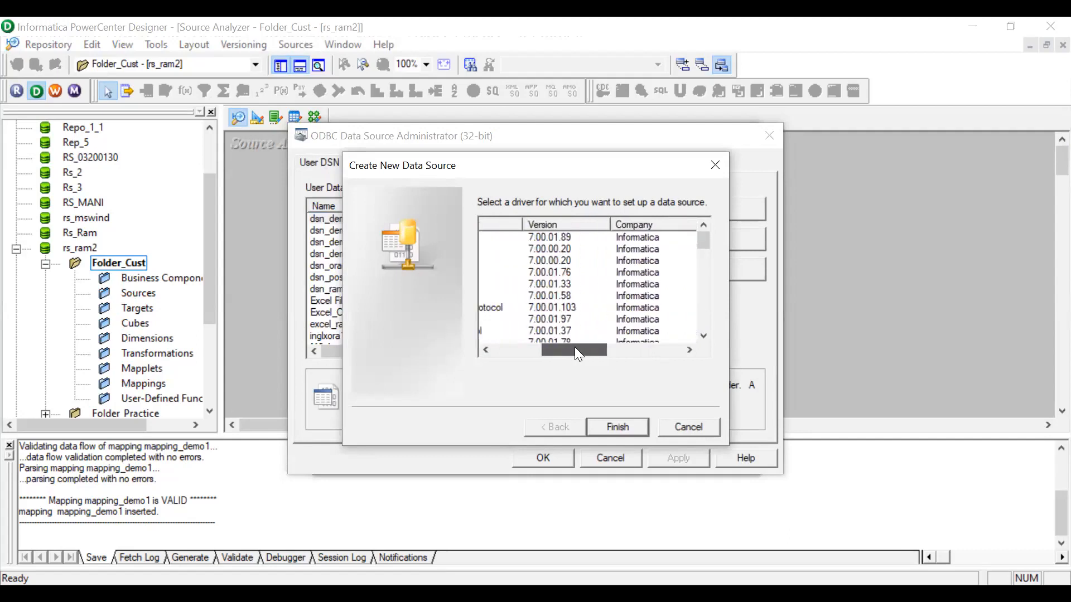
left_click_drag(575, 347, 518, 349)
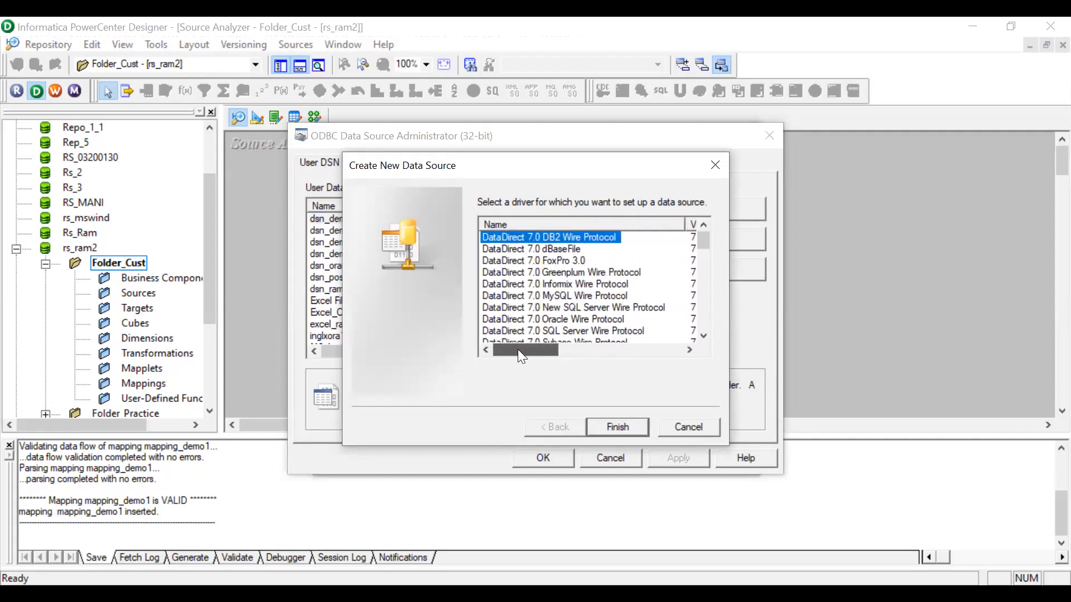
left_click(499, 250)
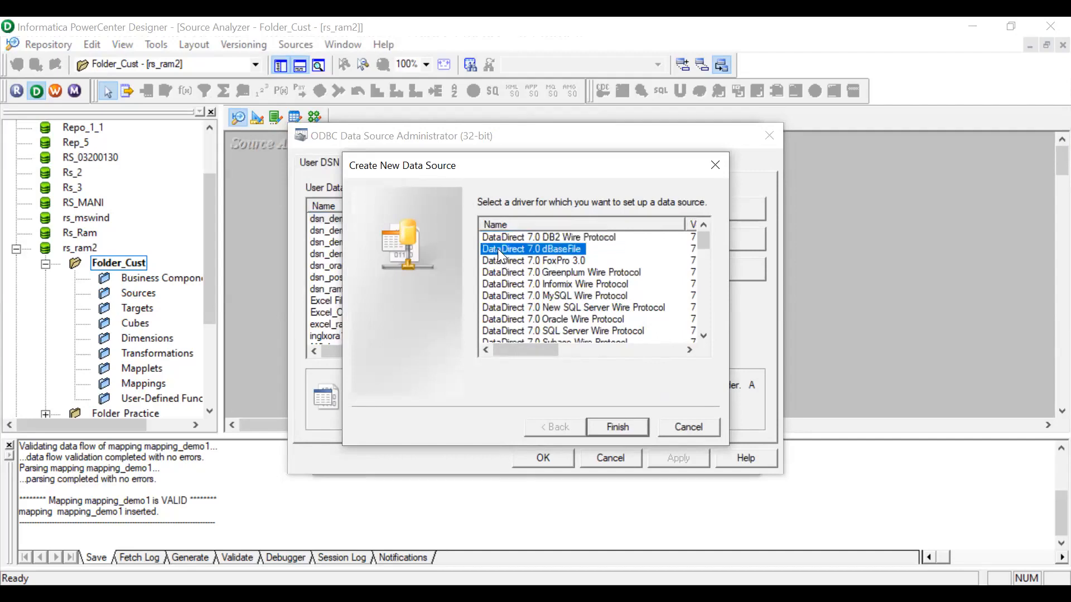
scroll(527, 313, "down", 1)
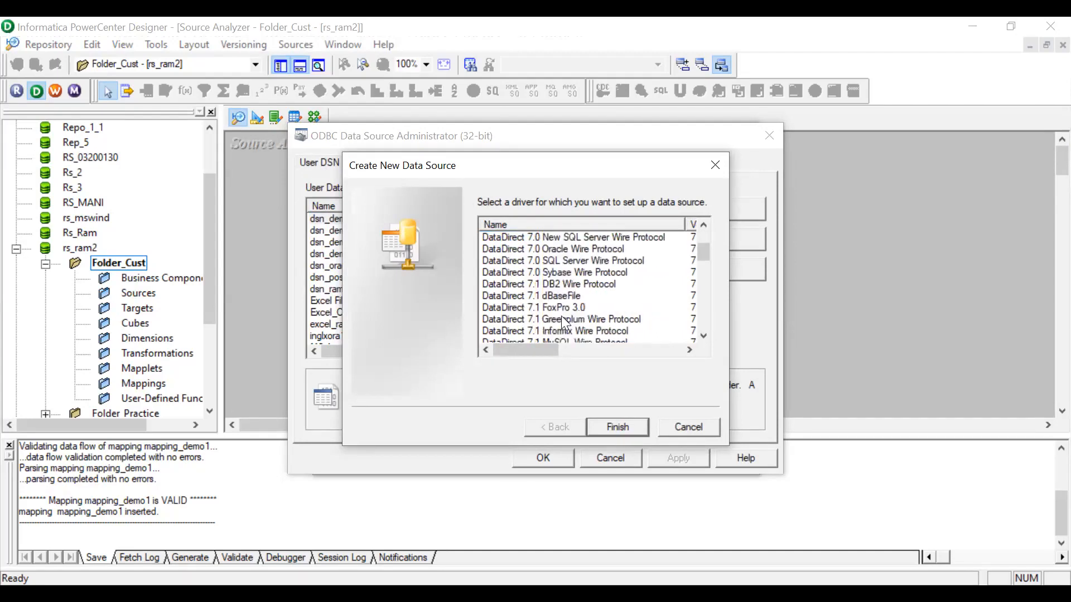
scroll(561, 316, "down", 1)
left_click_drag(552, 350, 513, 348)
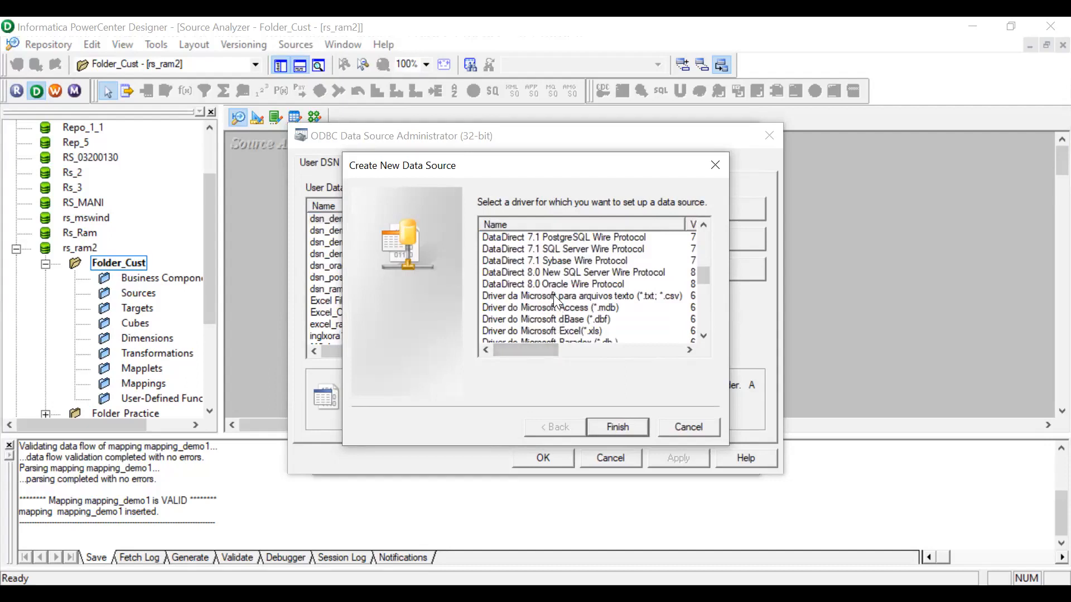
scroll(553, 294, "up", 1)
scroll(575, 299, "up", 1)
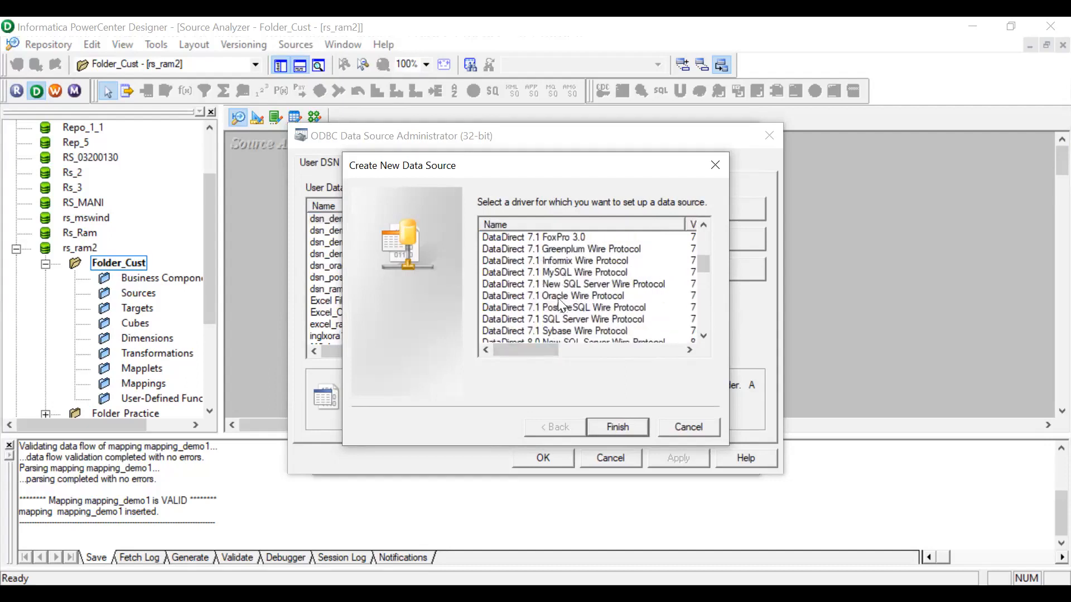
left_click(561, 296)
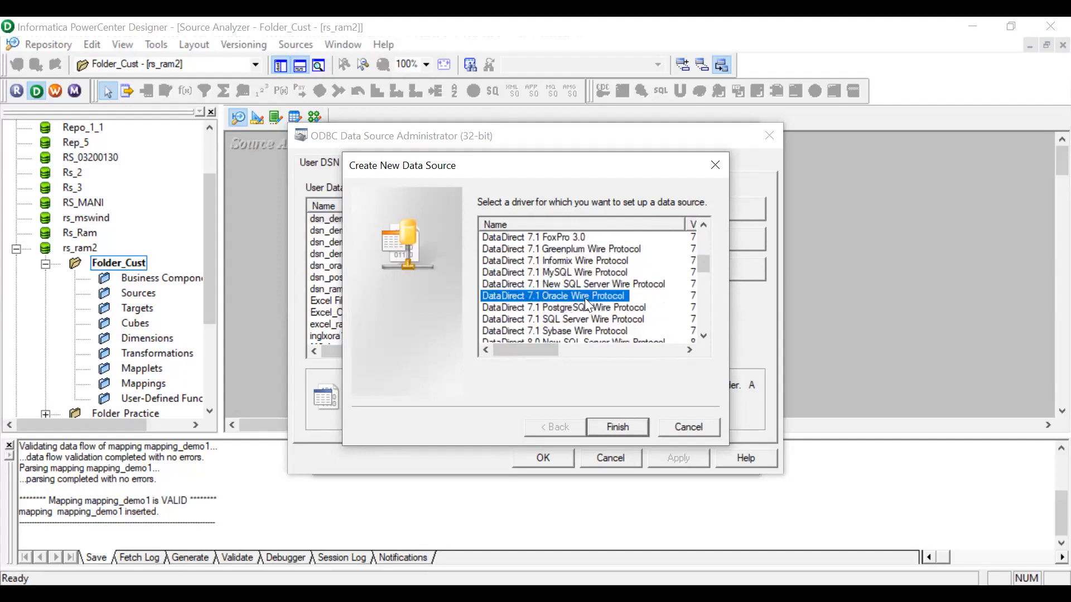
left_click(626, 425)
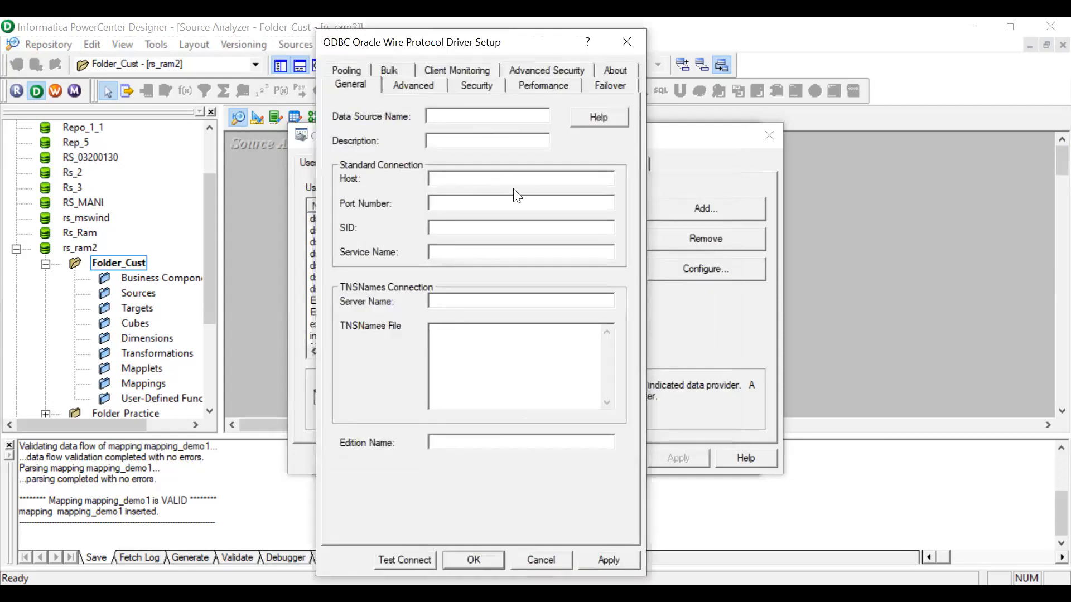
Name the data source dsn_demo2 with host inglxora12, port 1521 and service name PDB01.
type("dsn_demo2")
left_click(455, 175)
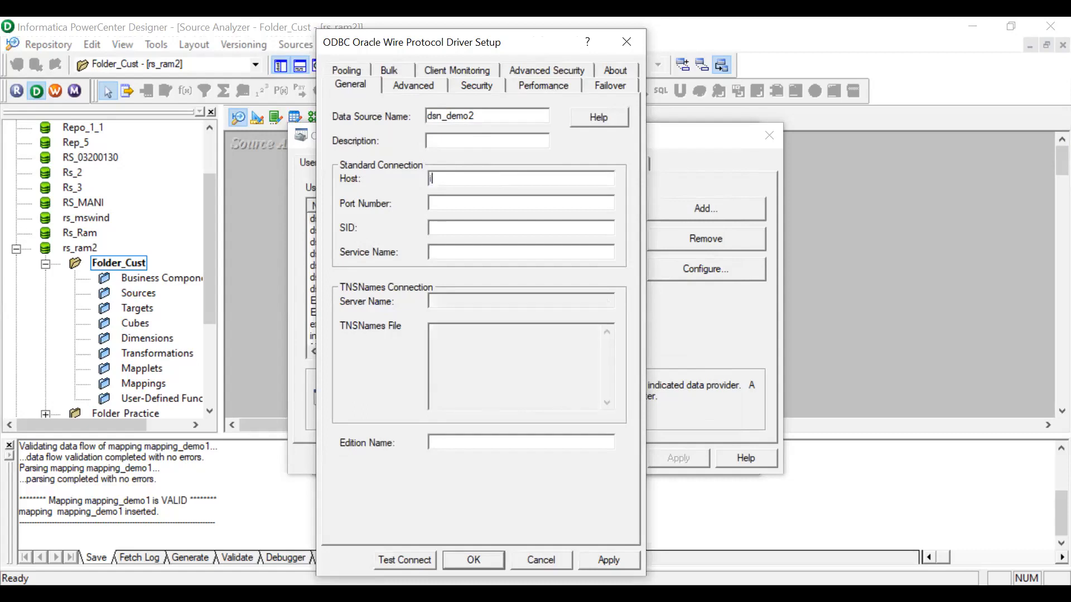
type("inglxora12")
left_click(477, 205)
type("1521")
left_click(454, 251)
type("PDB01")
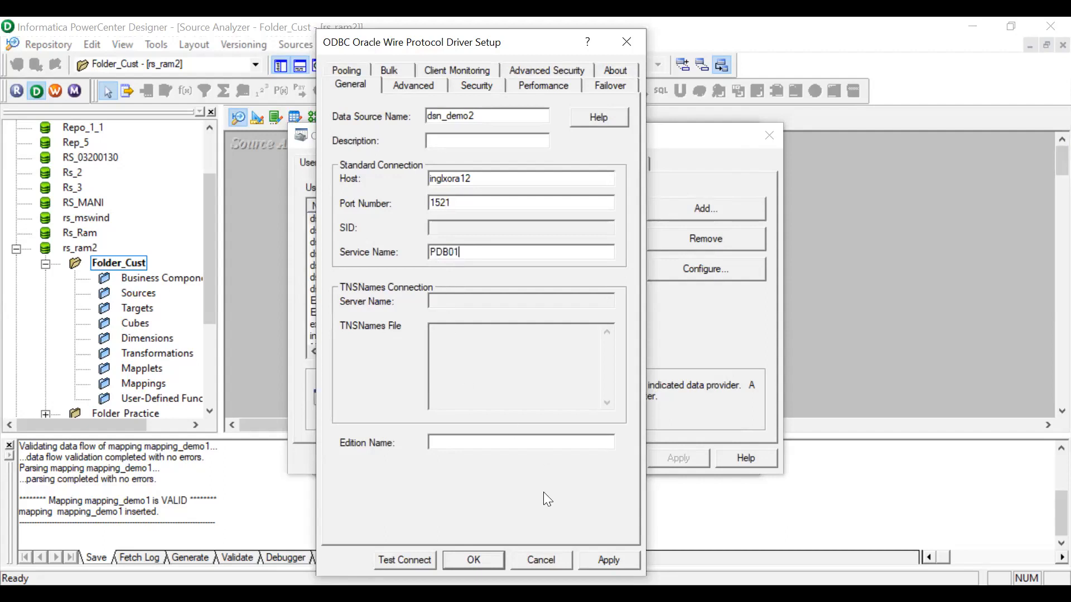
Test the data source connection, entering the database user name and password.
left_click(417, 560)
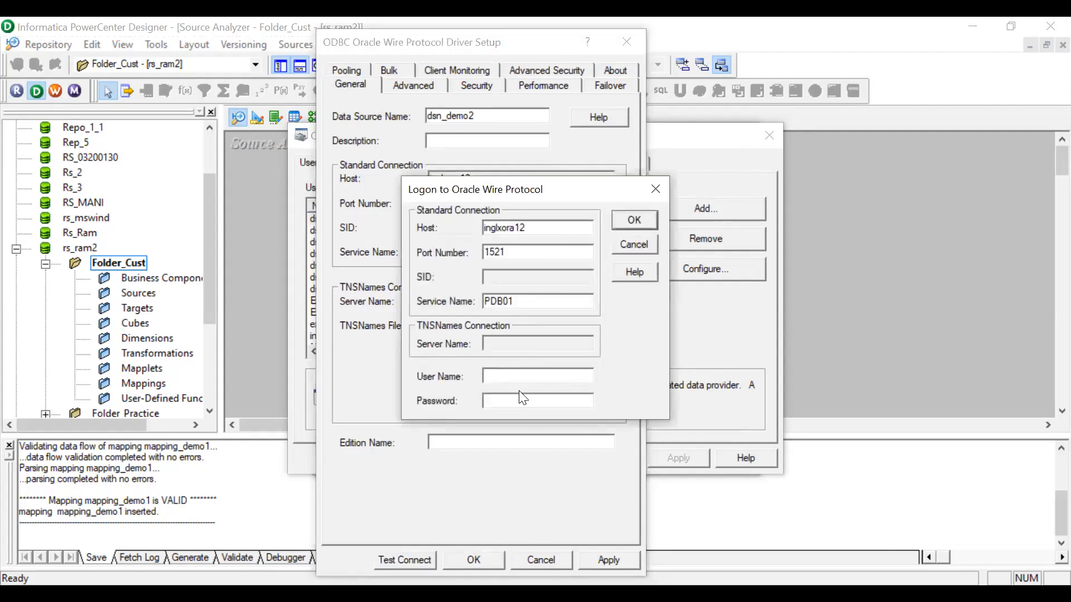
type("c04239507")
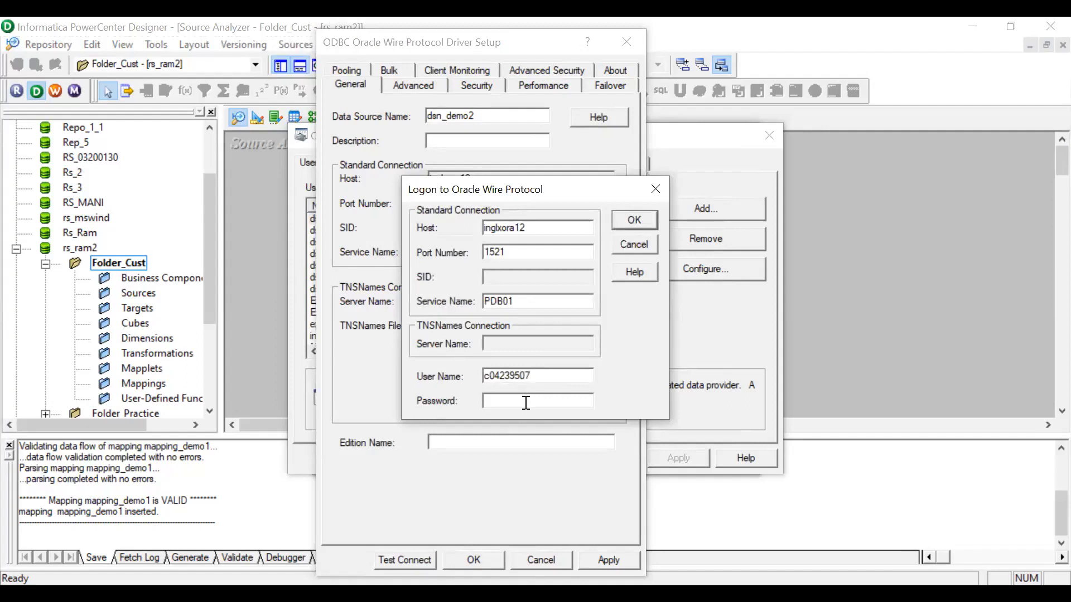
left_click(526, 401)
type("*********")
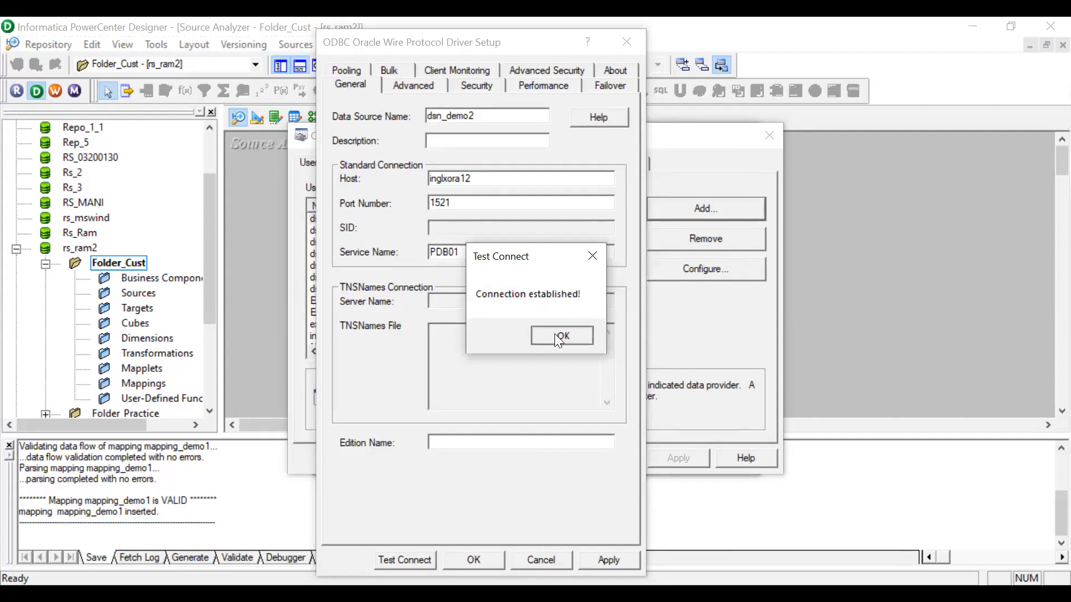
left_click(555, 335)
Save the dsn_demo2 data source and close the ODBC data source administrator.
left_click(595, 558)
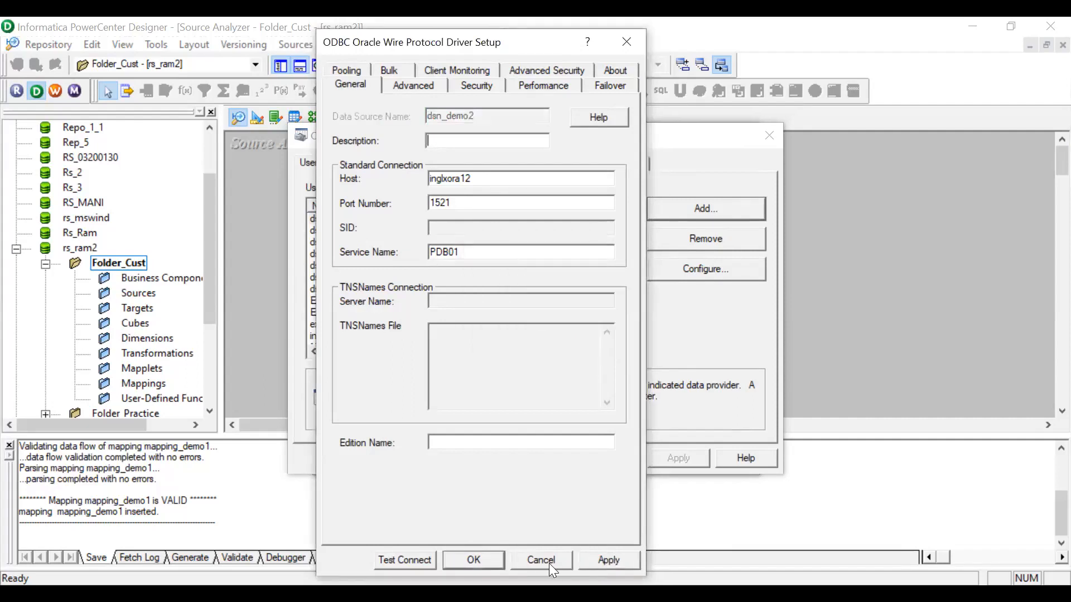
left_click(493, 556)
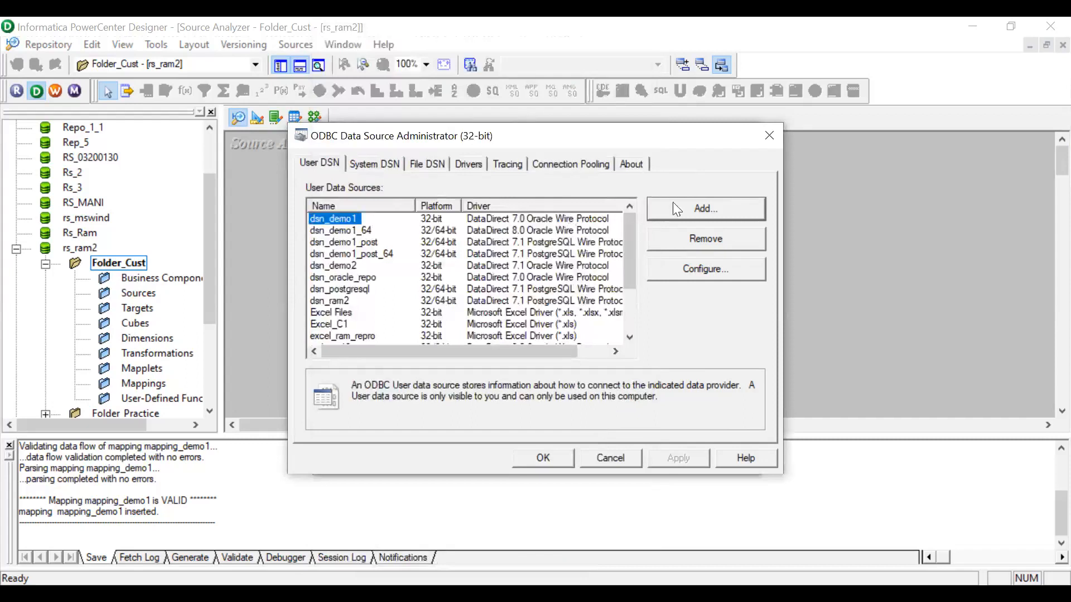
left_click(554, 456)
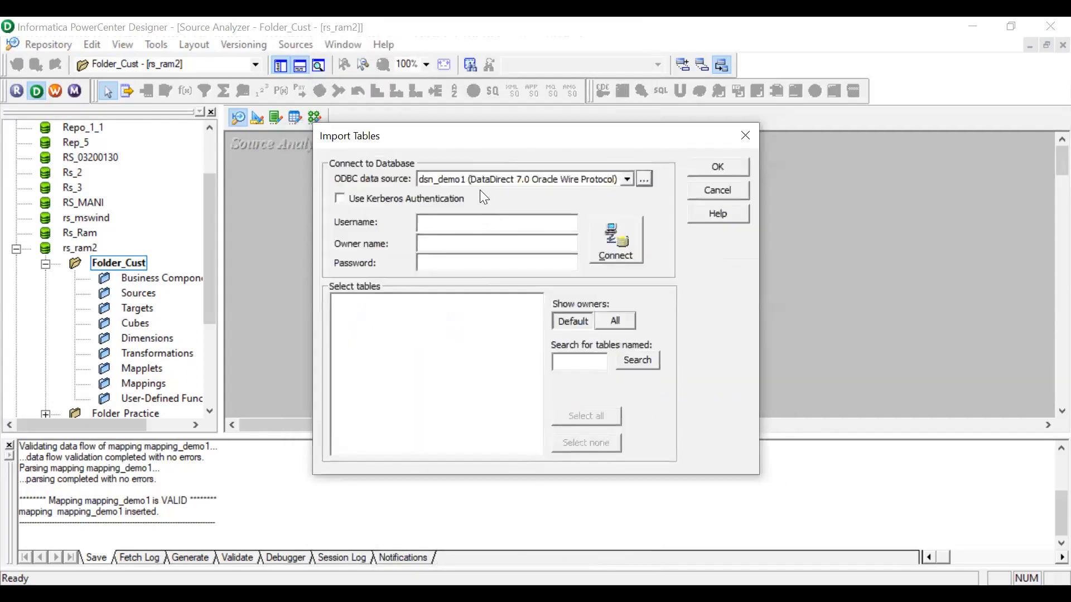
Choose the dsn_demo2 data source for importing tables and paste the database user name into the username and owner name fields.
left_click(468, 176)
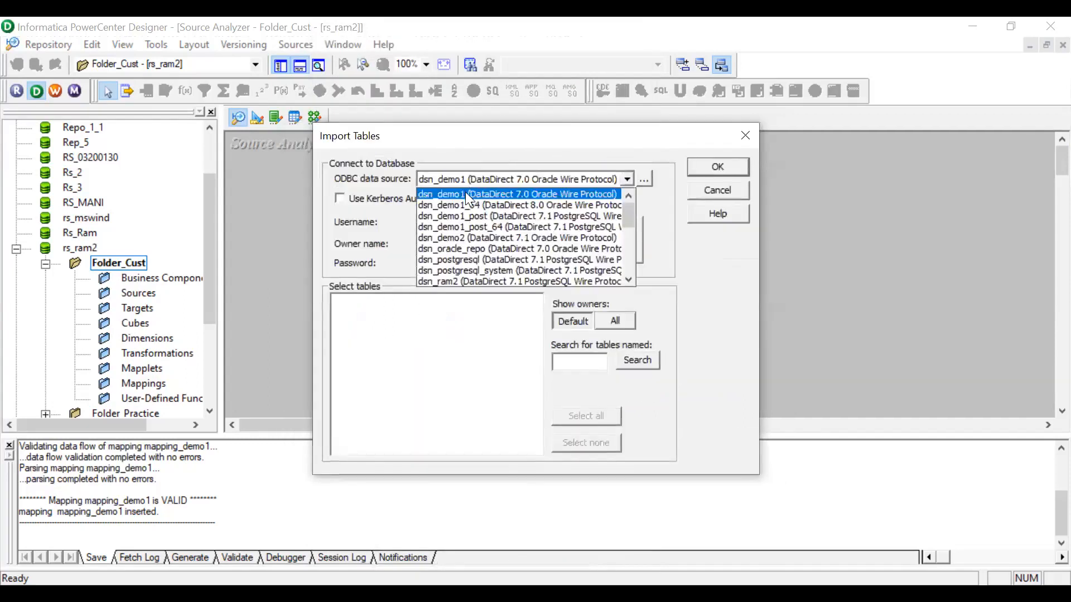
left_click(465, 239)
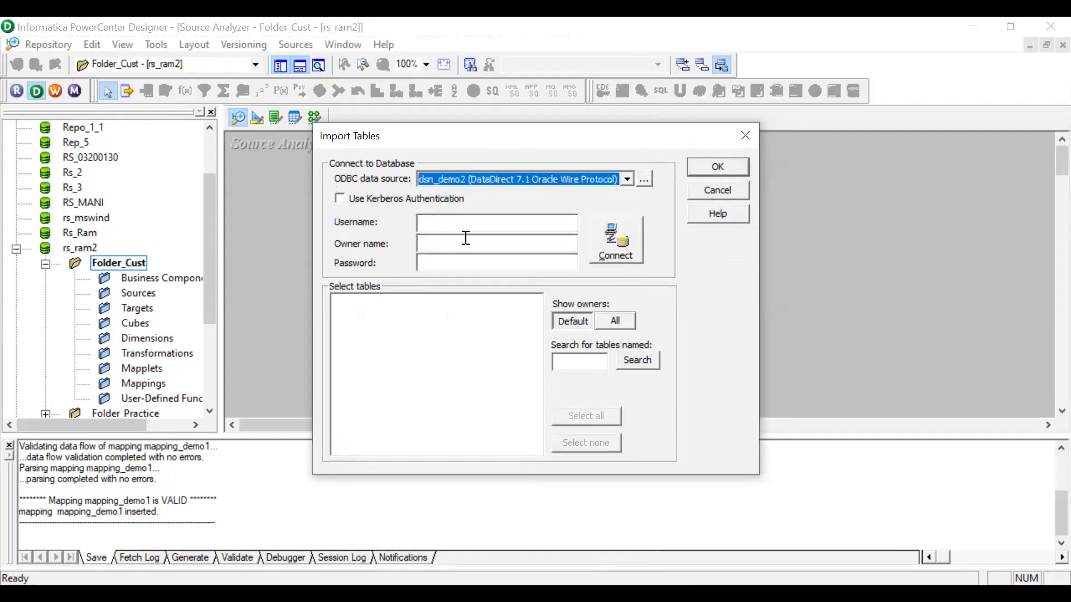
left_click(445, 222)
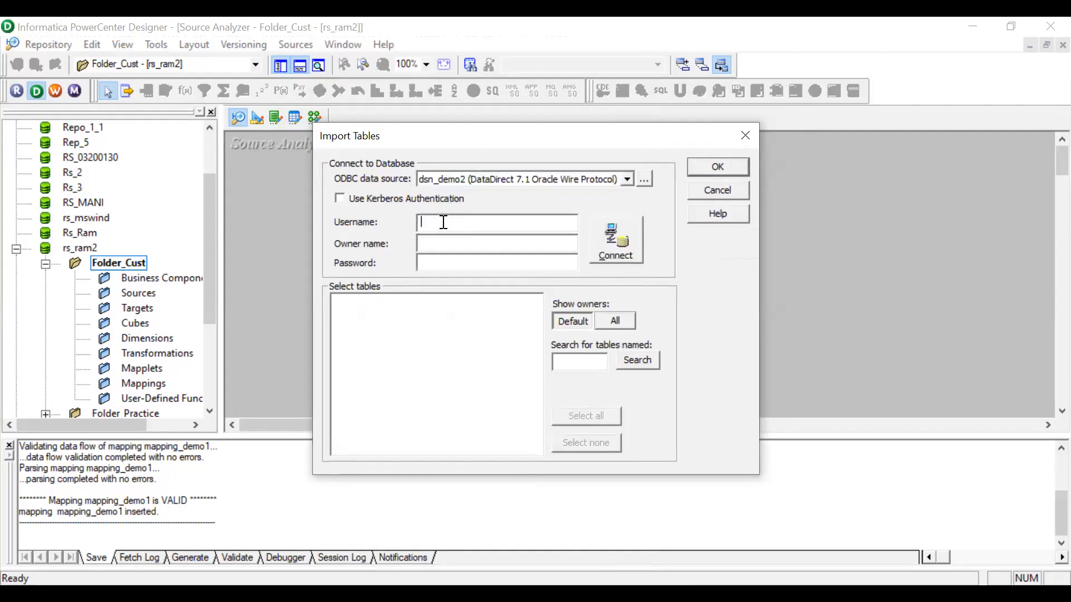
type("c04239507")
left_click(448, 244)
type("c04239507")
Enter the database password and connect to the dsn_demo2 data source.
left_click(426, 261)
type("**********")
left_click(613, 241)
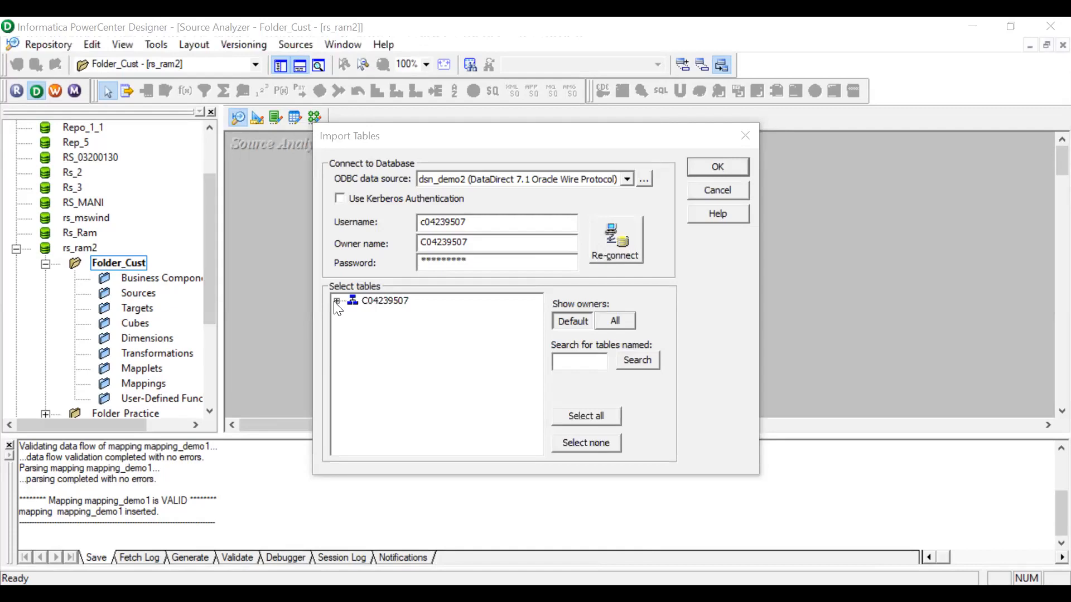
Expand the owner's tables and import the EMP1 table as a source.
left_click(336, 302)
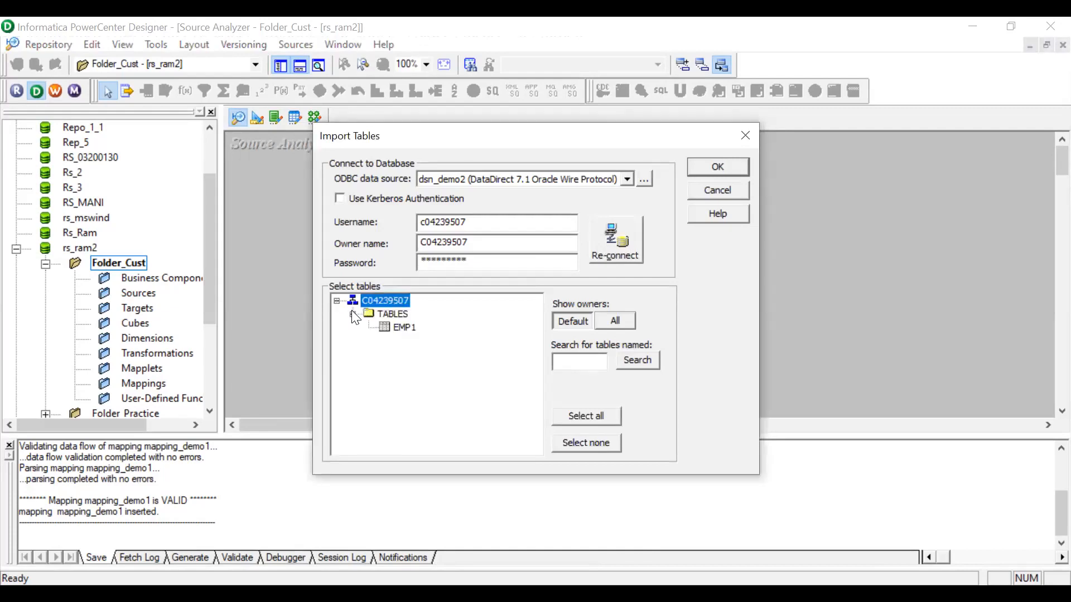
left_click(405, 328)
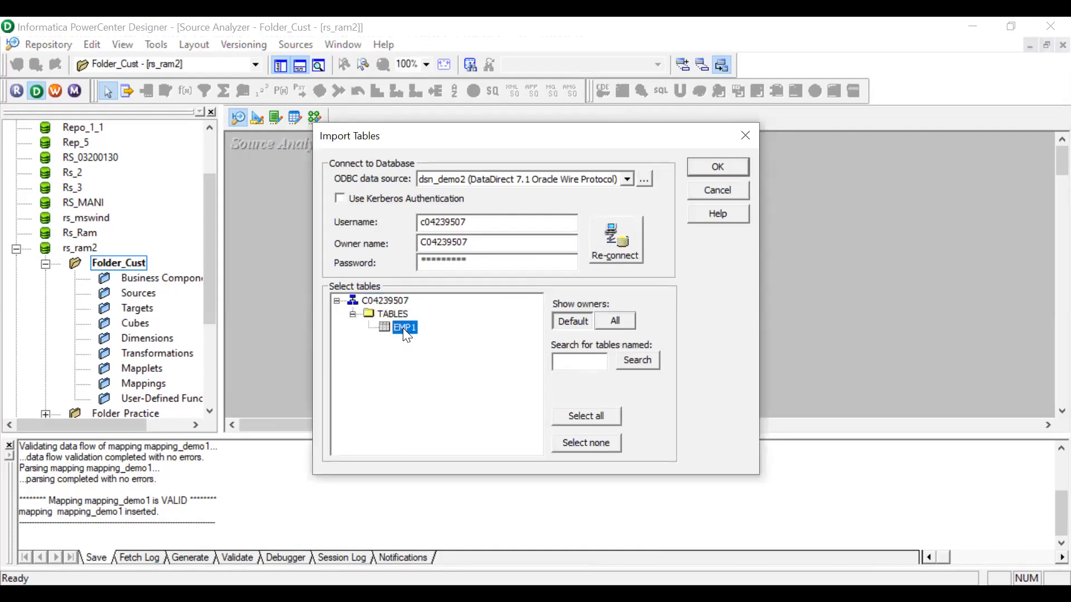
left_click(727, 165)
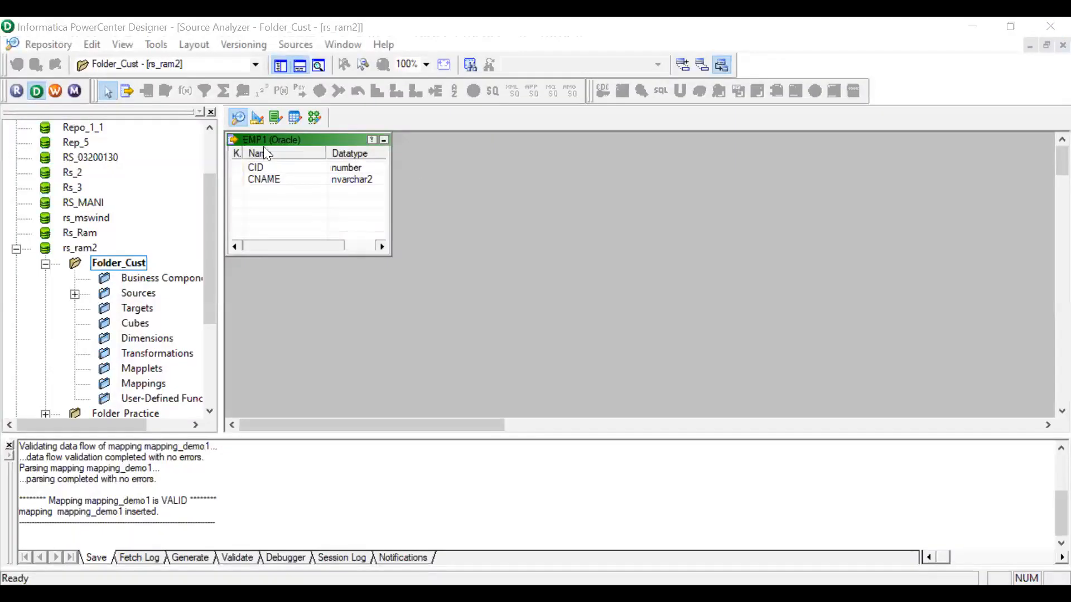
Switch to the Target Designer and start importing a target from a database.
left_click(258, 117)
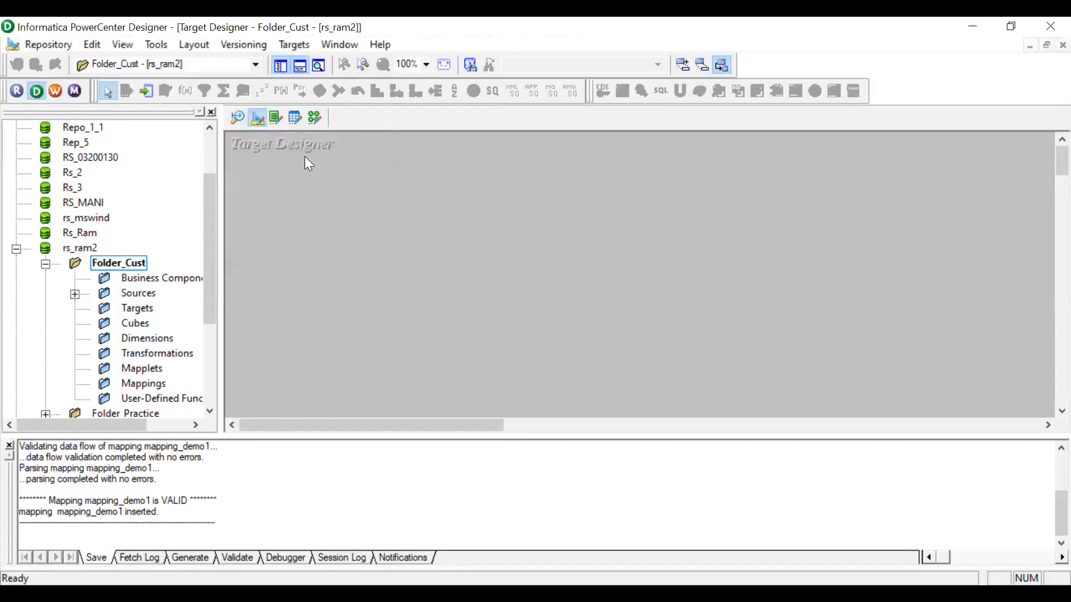
left_click(306, 51)
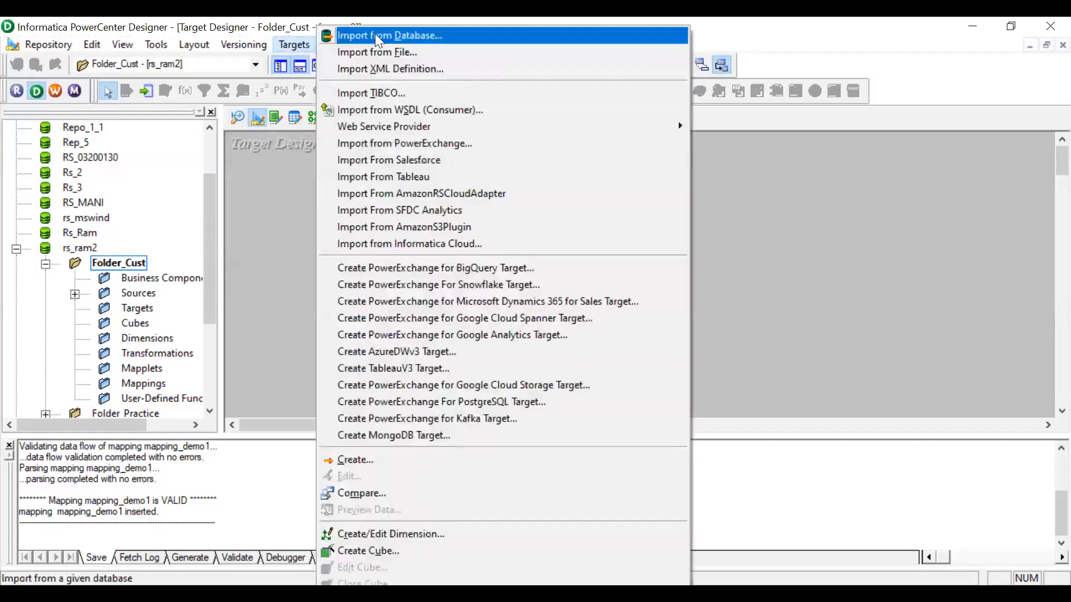
left_click(377, 36)
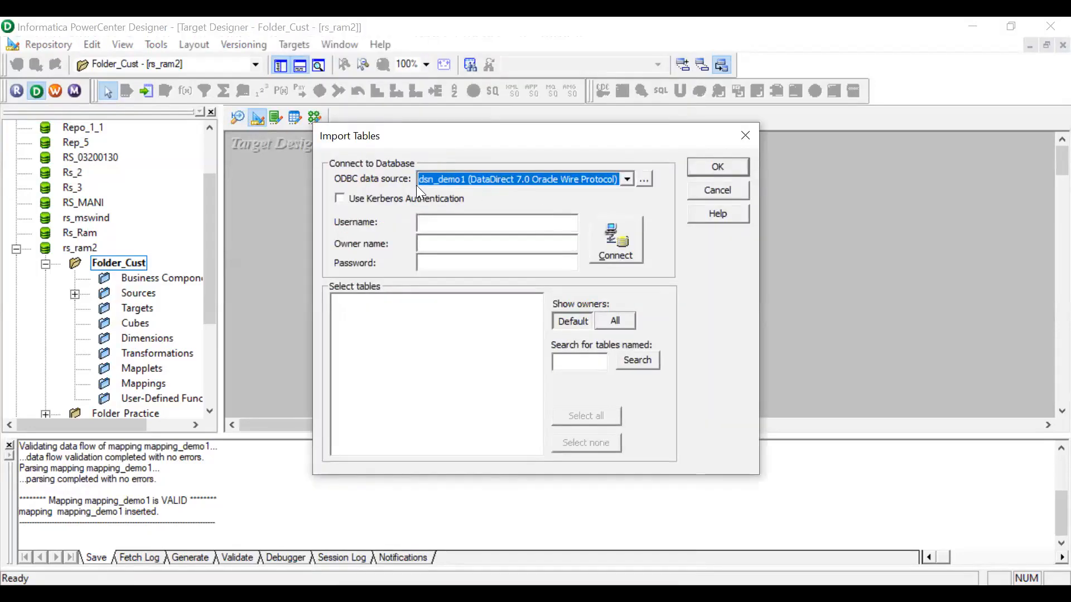
Add a new user data source using the DataDirect 7.1 PostgreSQL Wire Protocol driver.
left_click(644, 181)
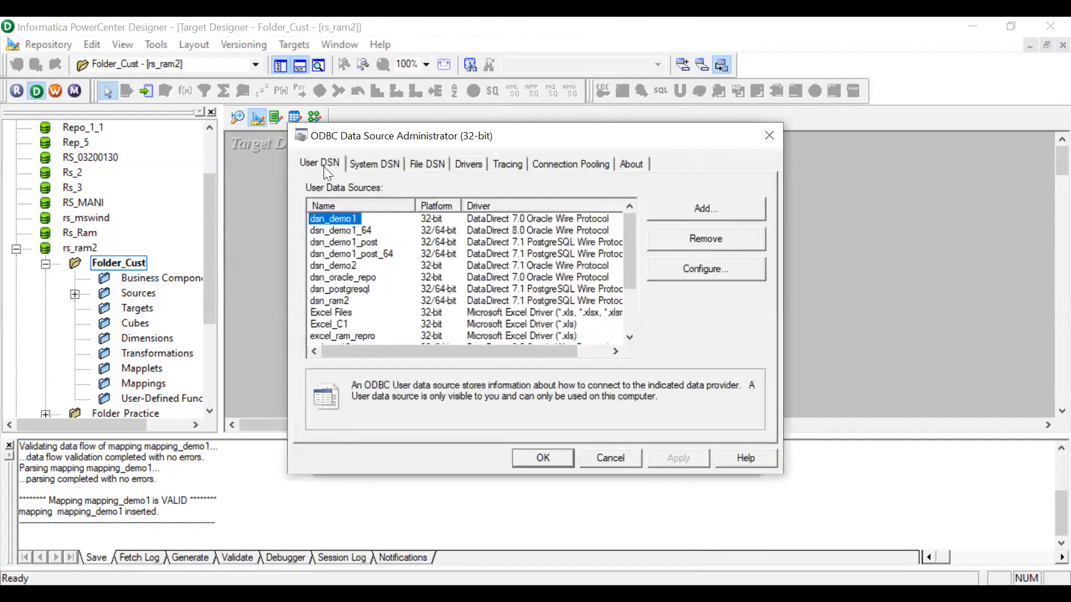
left_click(695, 207)
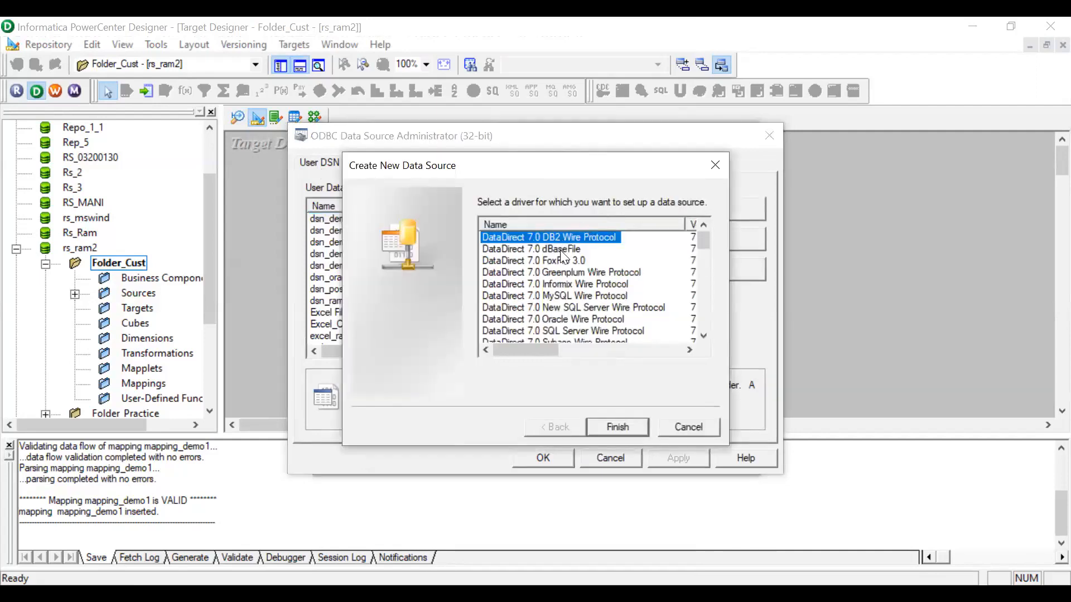
scroll(570, 264, "down", 2)
mouse_move(540, 348)
left_mouse_down()
mouse_move(550, 349)
mouse_move(540, 349)
left_mouse_up()
scroll(583, 308, "down", 2)
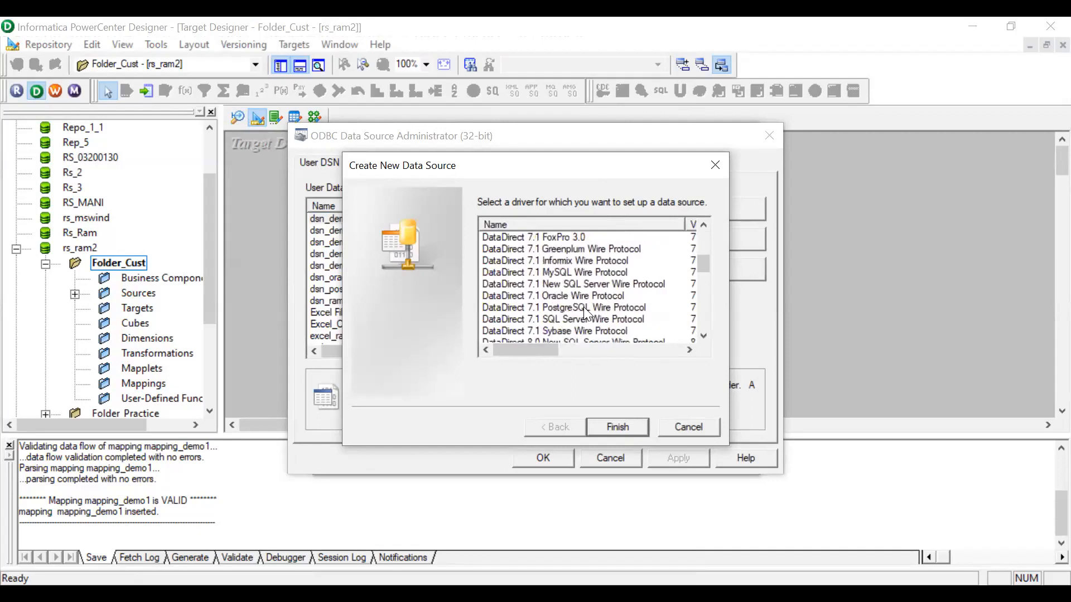
left_click(565, 307)
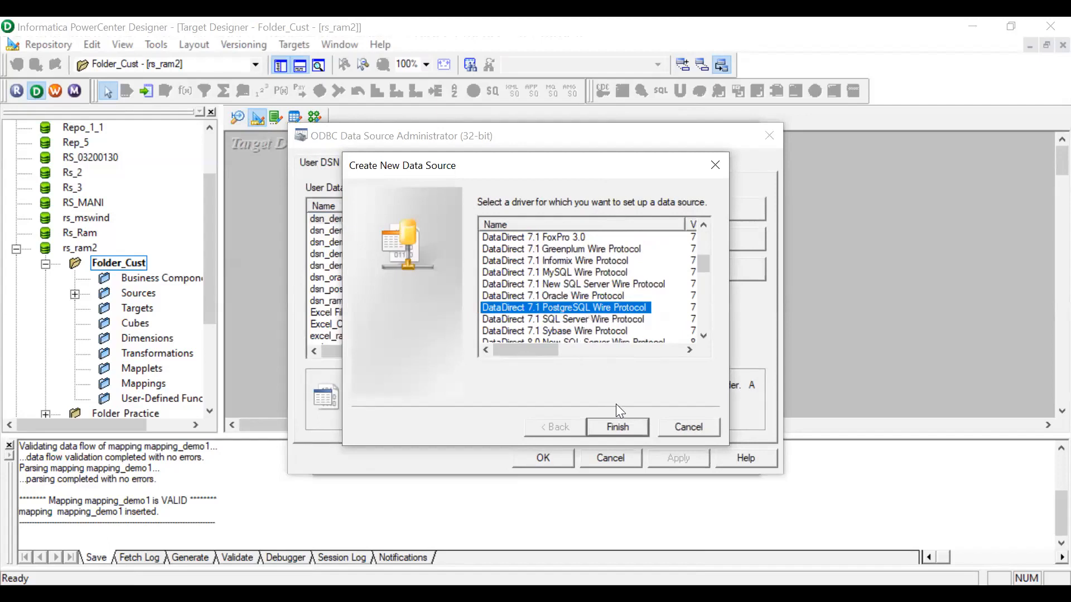
left_click(625, 424)
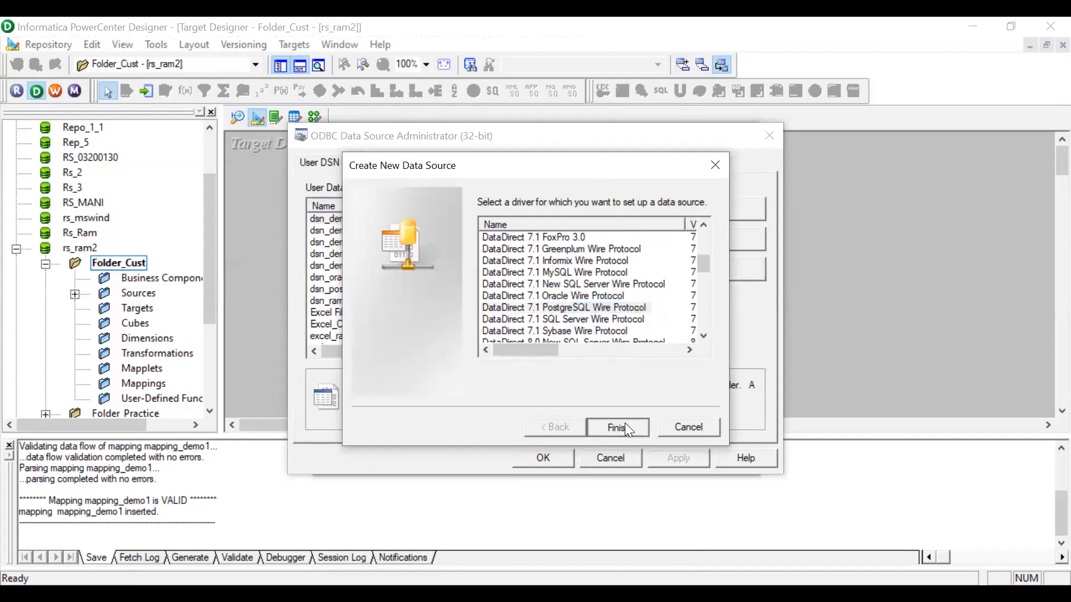
Name the data source dsn_demo2_post with host name INFINITI and database name support.
type("dsn")
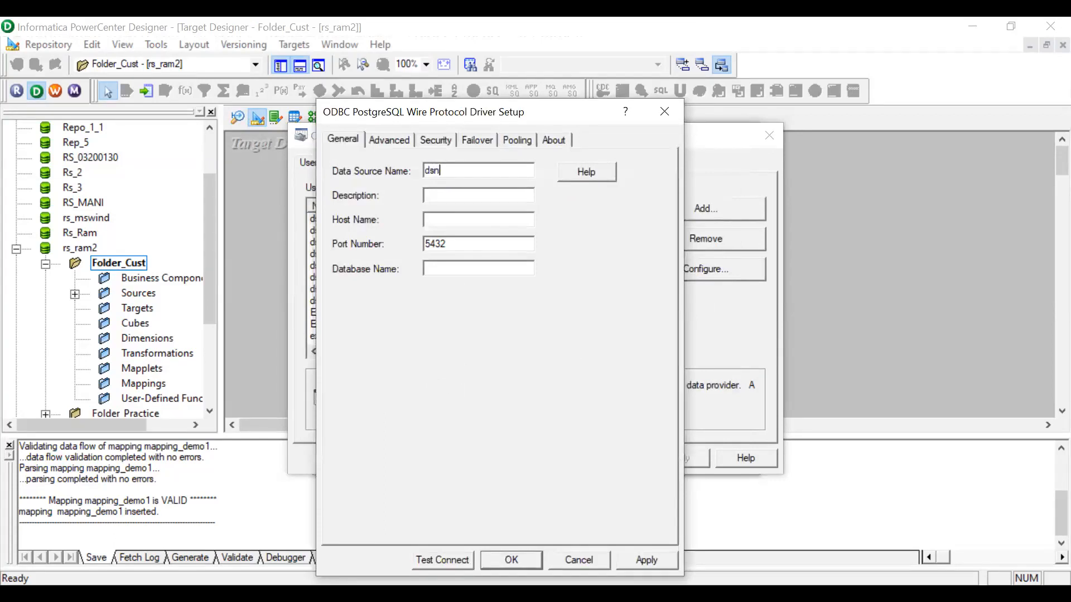
type("_demo2_post")
left_click(441, 218)
type("INFINITI")
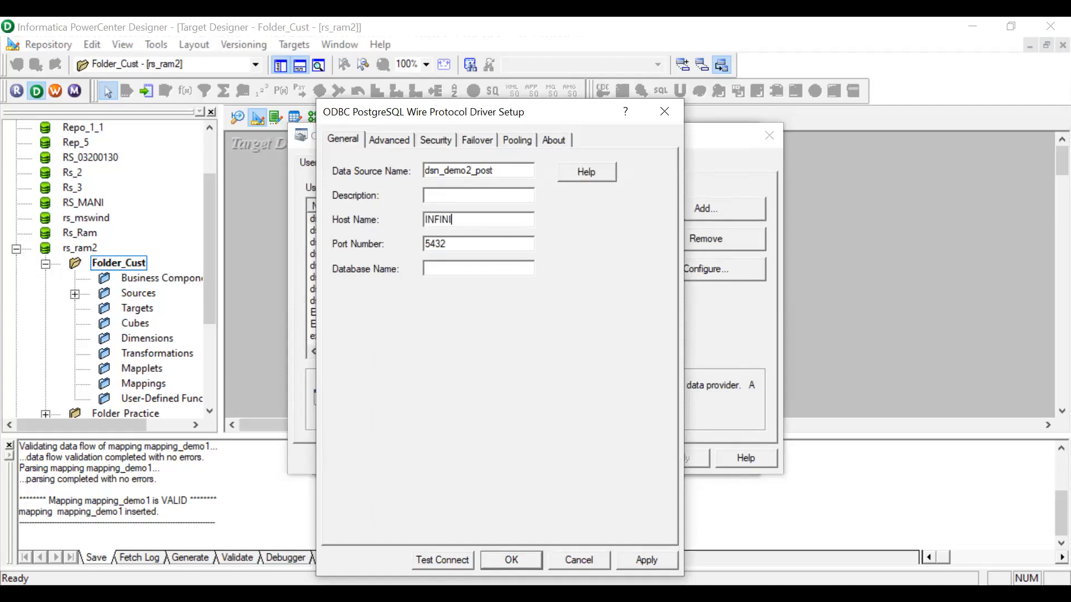
left_click(501, 269)
type("support")
Test the PostgreSQL connection, pasting the database user name and entering the password.
left_click(452, 559)
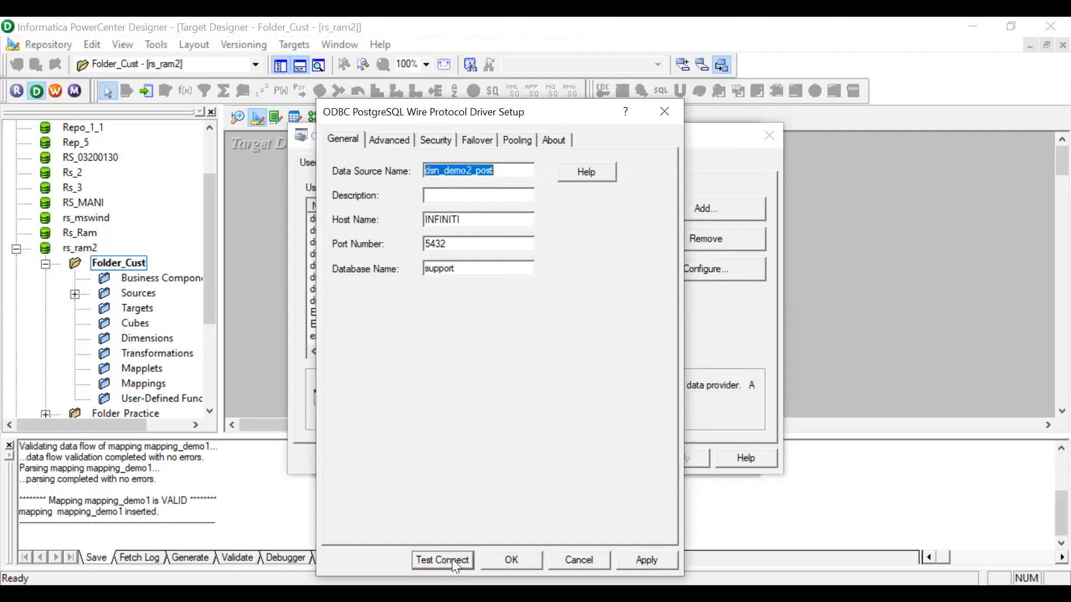
key("ctrl+v")
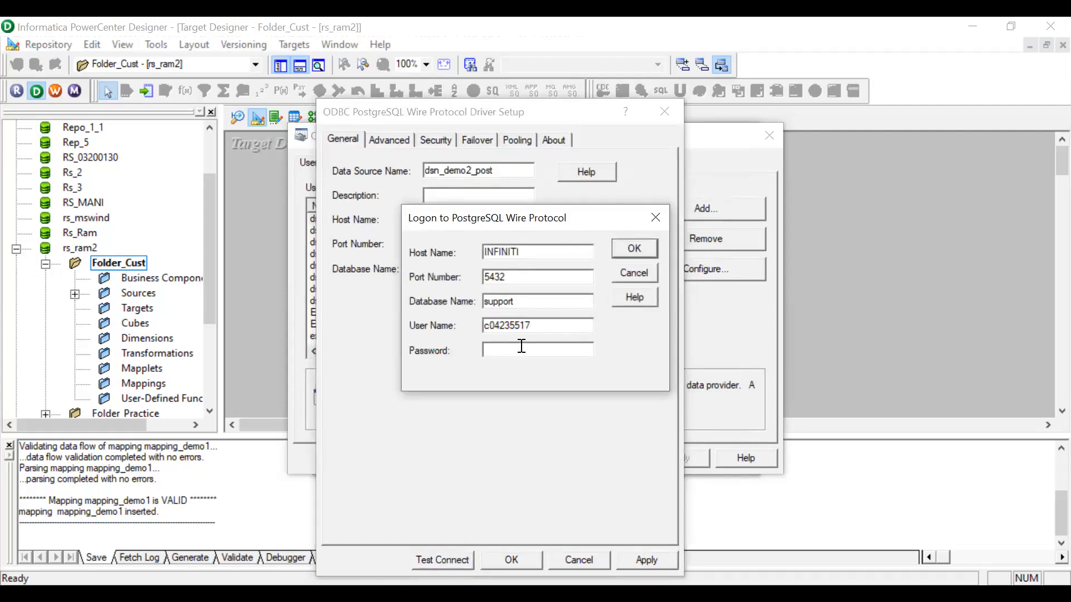
left_click(521, 346)
type("*********")
left_click(634, 248)
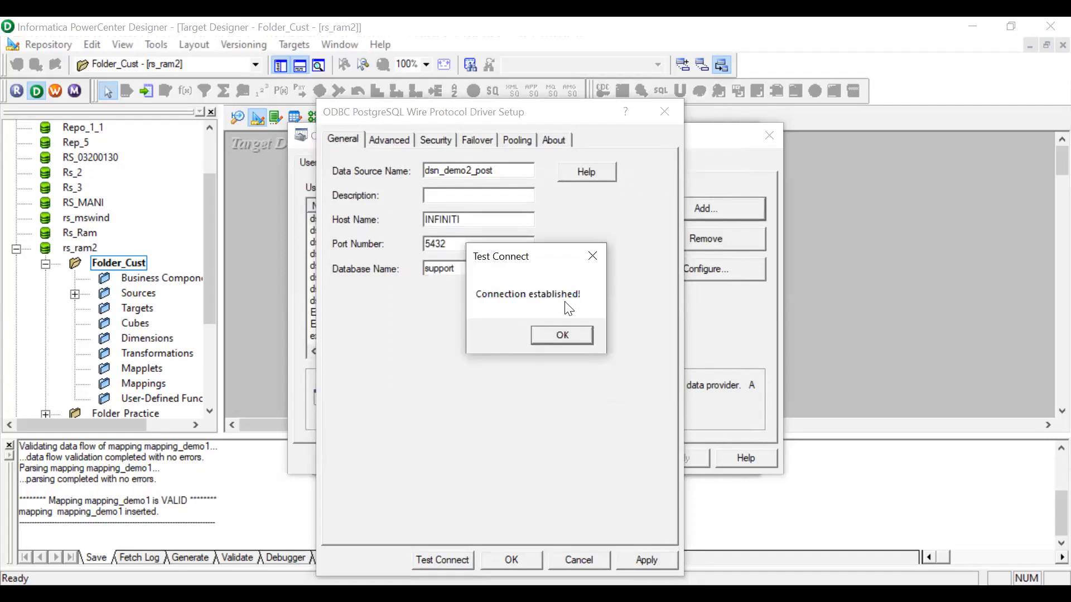
Save the dsn_demo2_post data source and close the ODBC data source administrator.
left_click(566, 334)
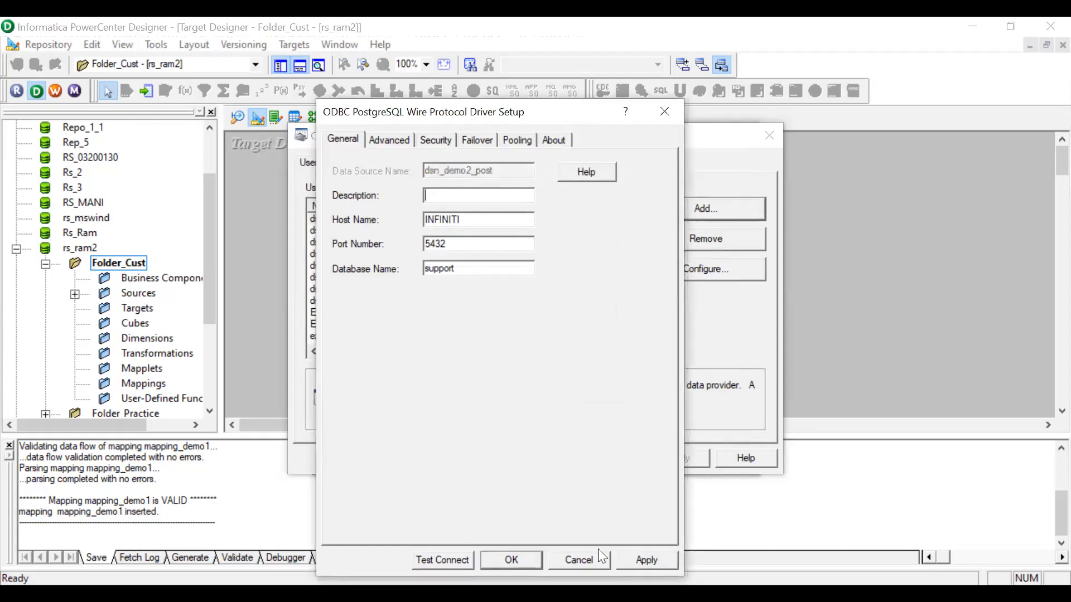
left_click(529, 565)
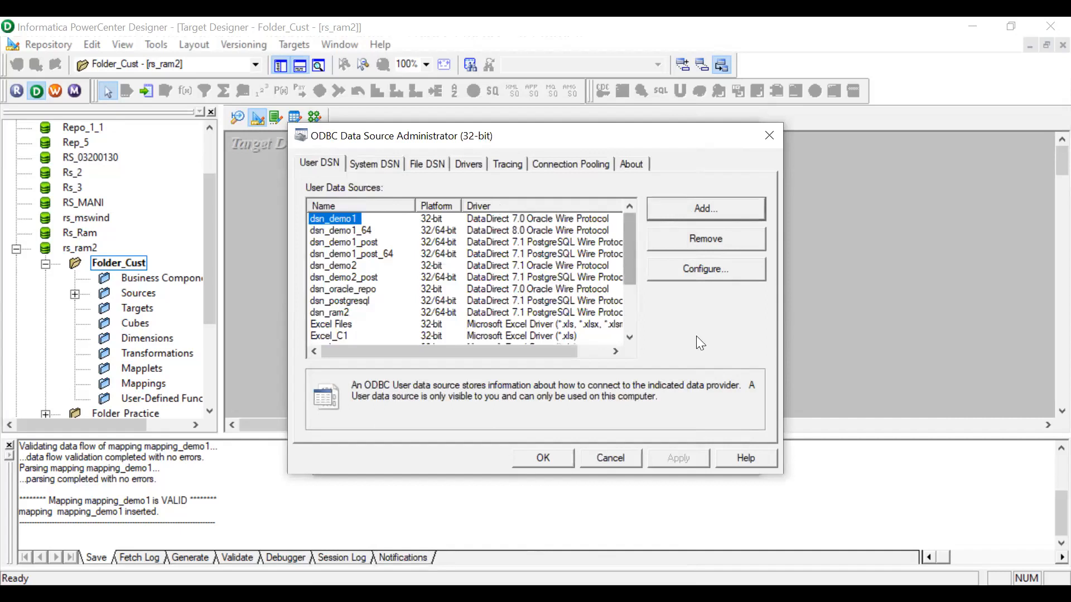
left_click(559, 462)
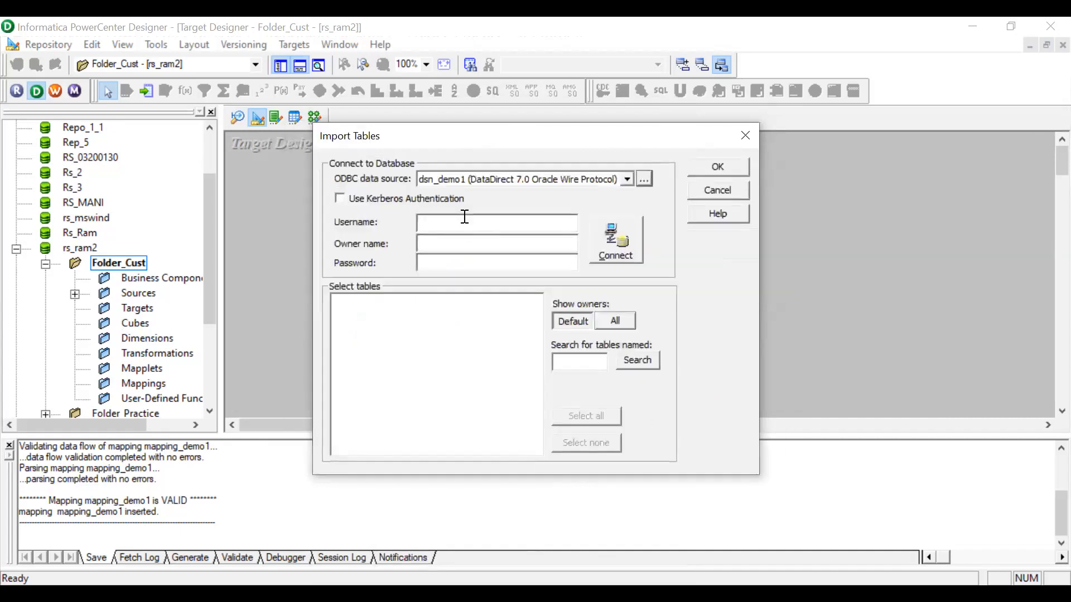
Choose the dsn_demo2_post data source, paste the database user name, and set the owner name to public.
left_click(469, 172)
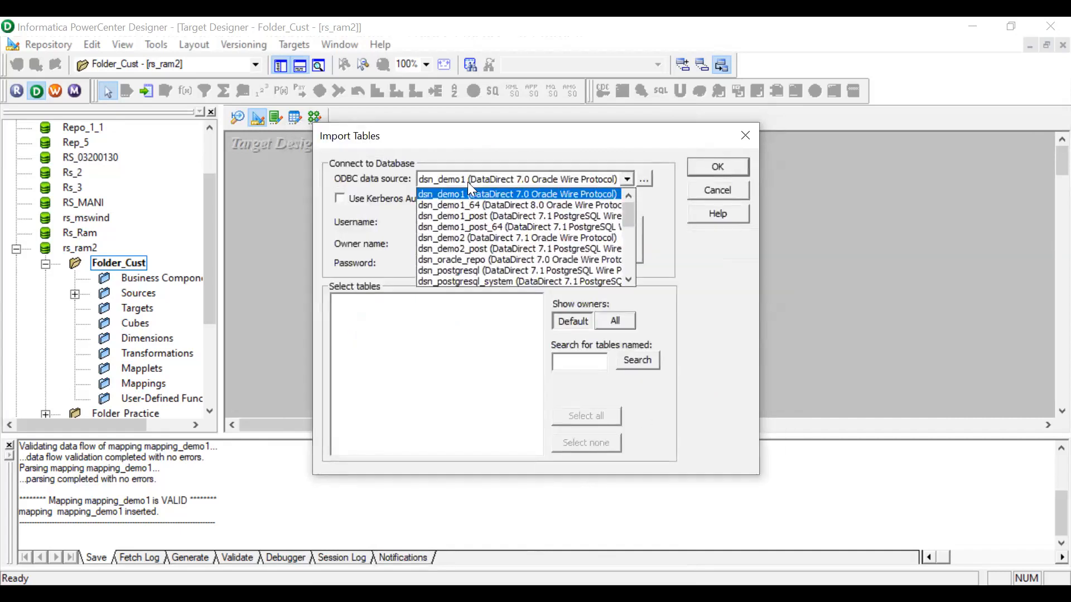
left_click(477, 247)
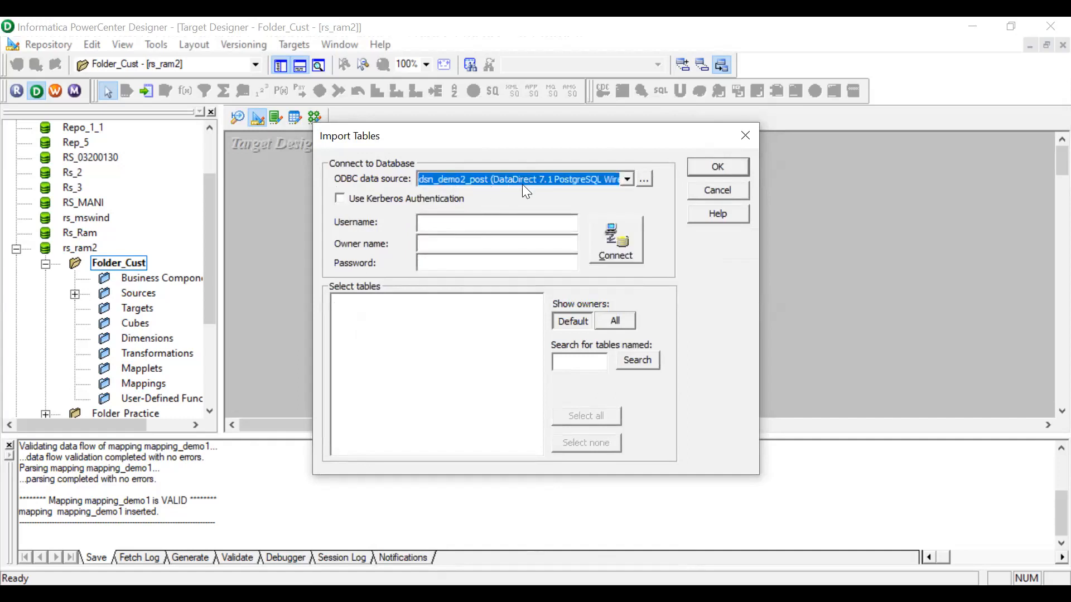
left_click(458, 223)
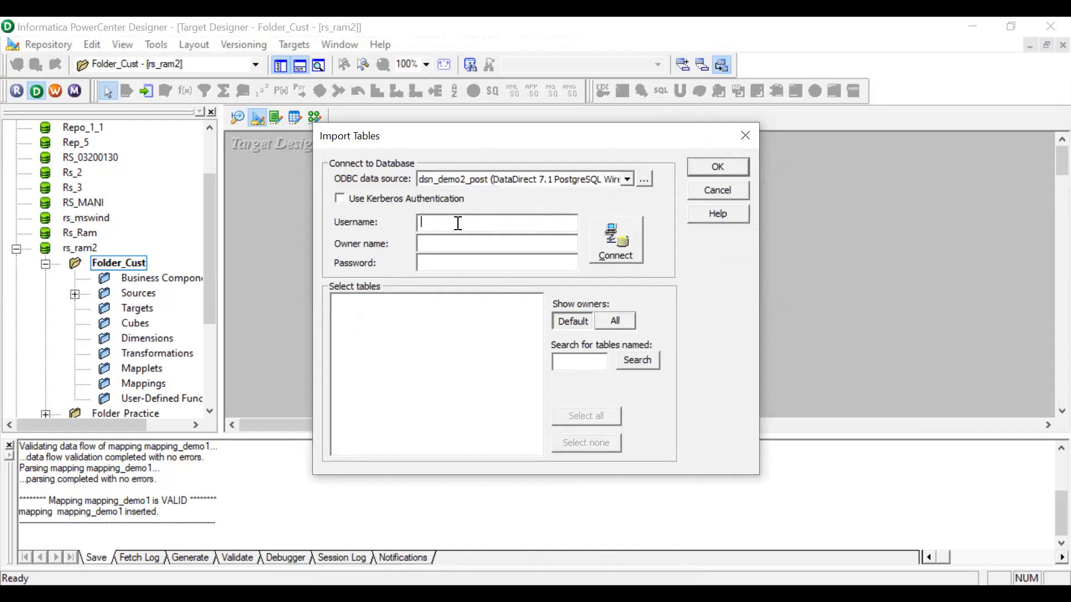
type("c04235517")
left_click(443, 244)
left_click_drag(473, 244, 409, 244)
type("public")
Enter the database password and connect to the dsn_demo2_post data source.
left_click(453, 263)
type("*********")
left_click(618, 257)
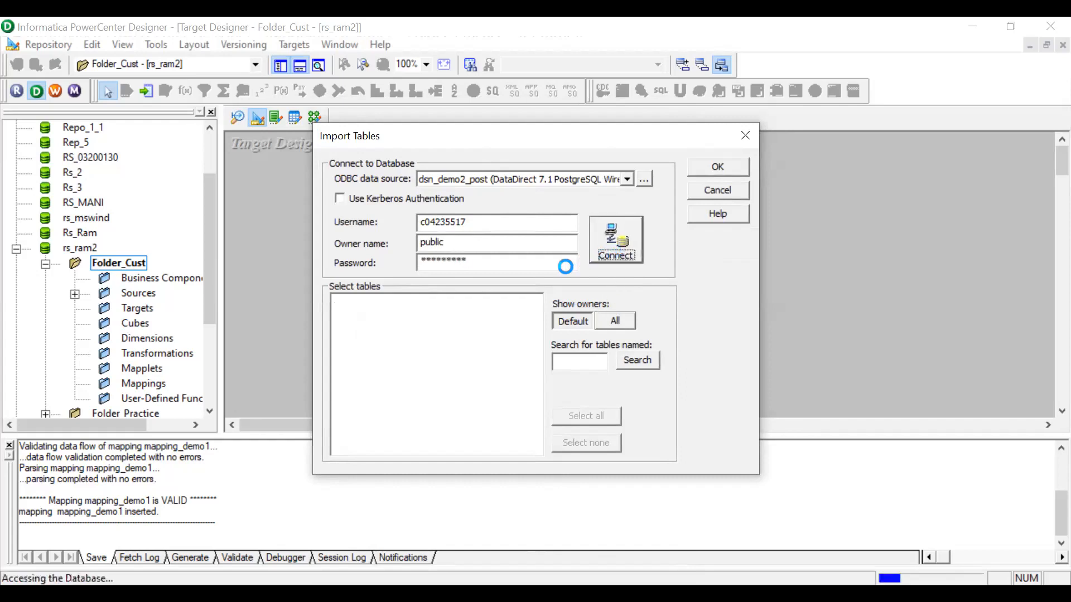
Expand the public owner's tables and import the emp1_tgt table as a target.
left_click(336, 301)
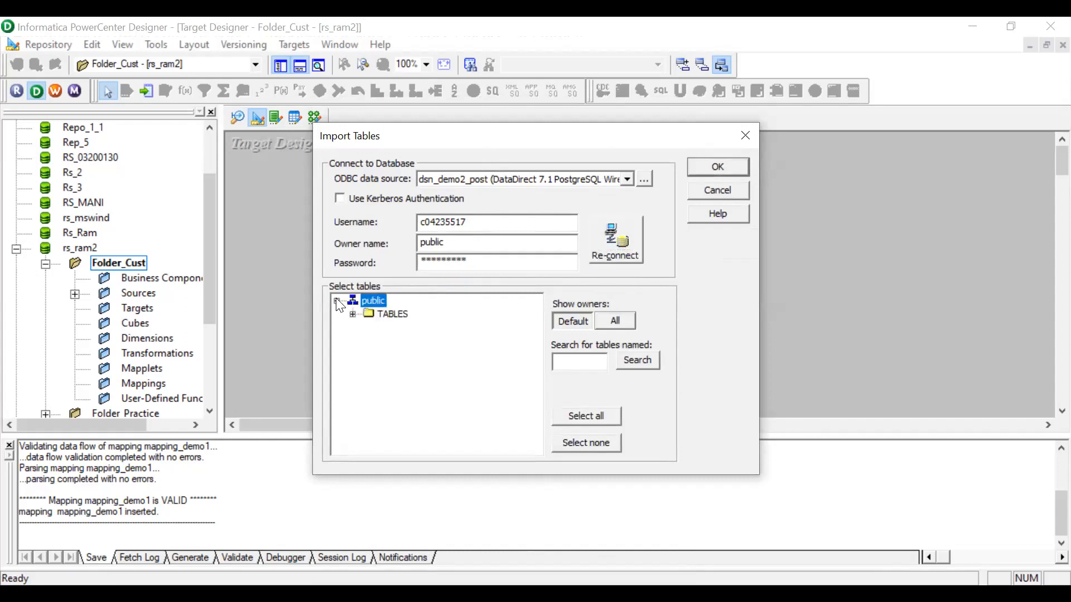
left_click(353, 314)
left_click(416, 327)
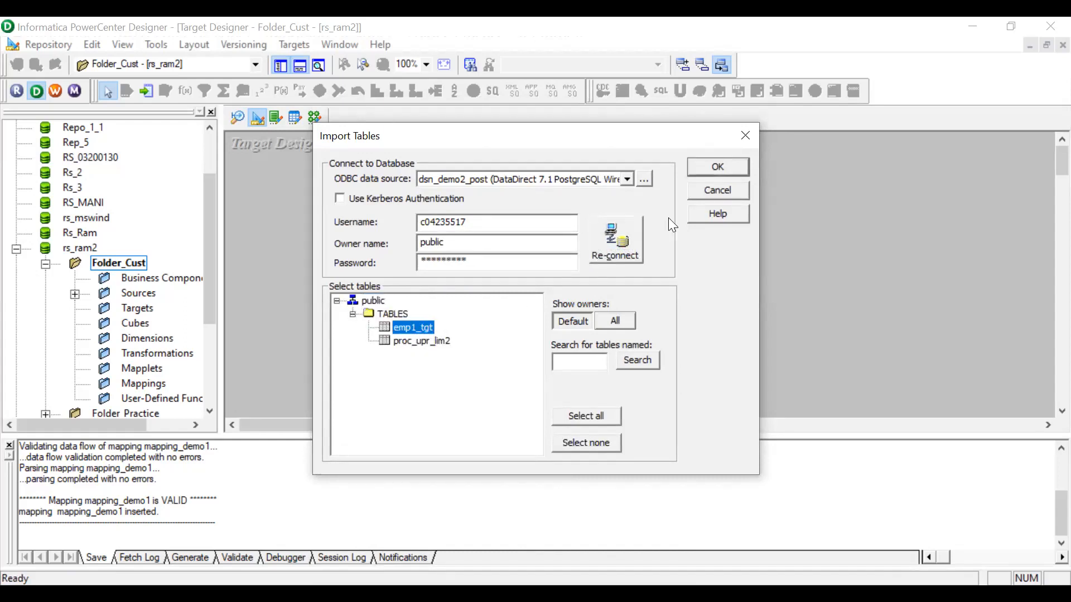
left_click(718, 168)
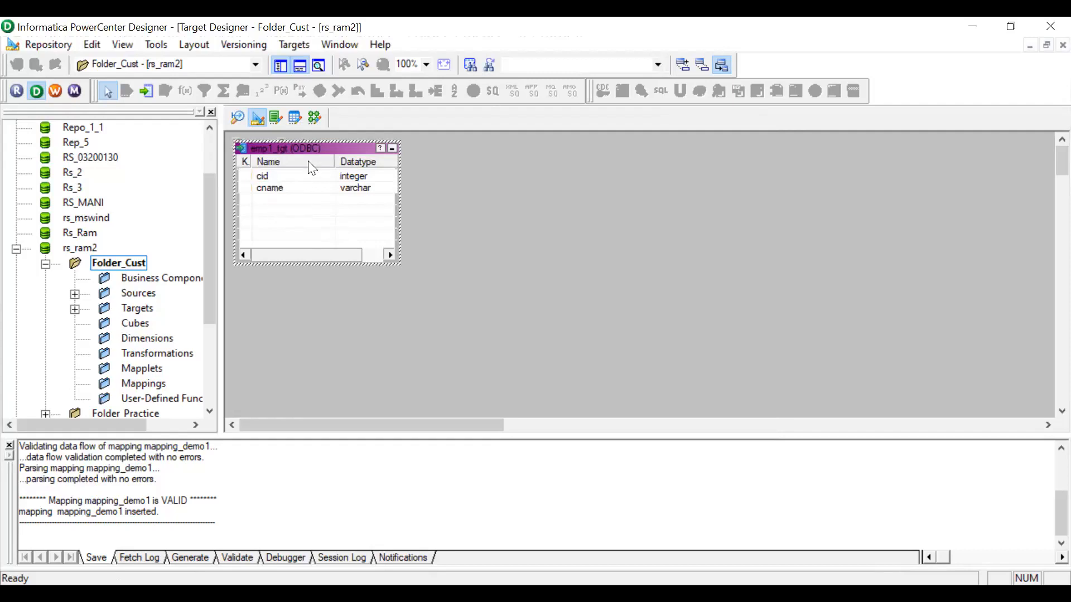
Switch to the Mapping Designer and create a new mapping named mapping_cust1.
left_click(315, 121)
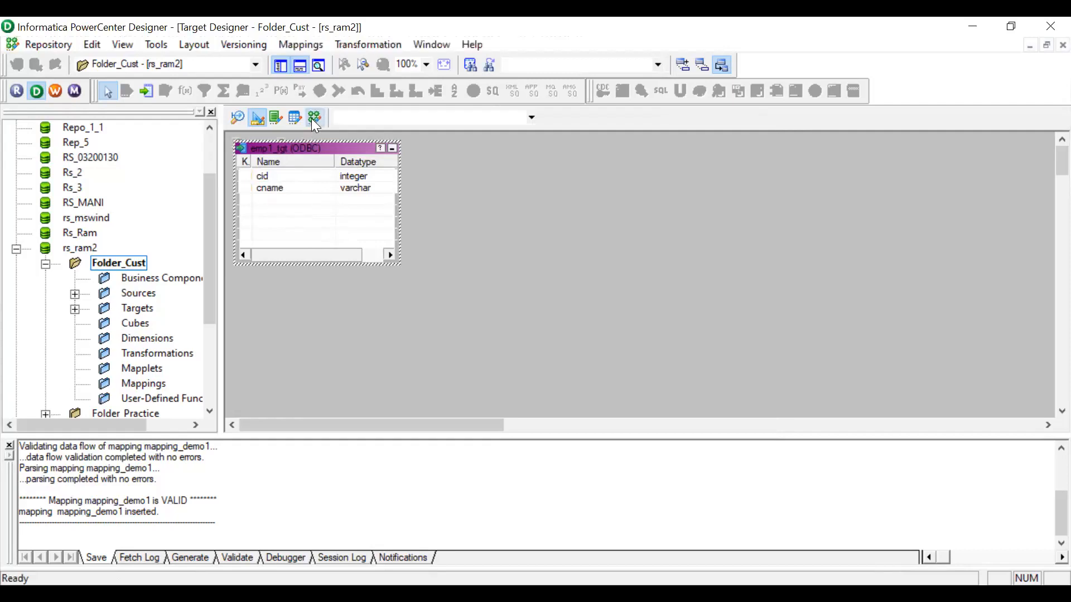
left_click(308, 45)
left_click(310, 61)
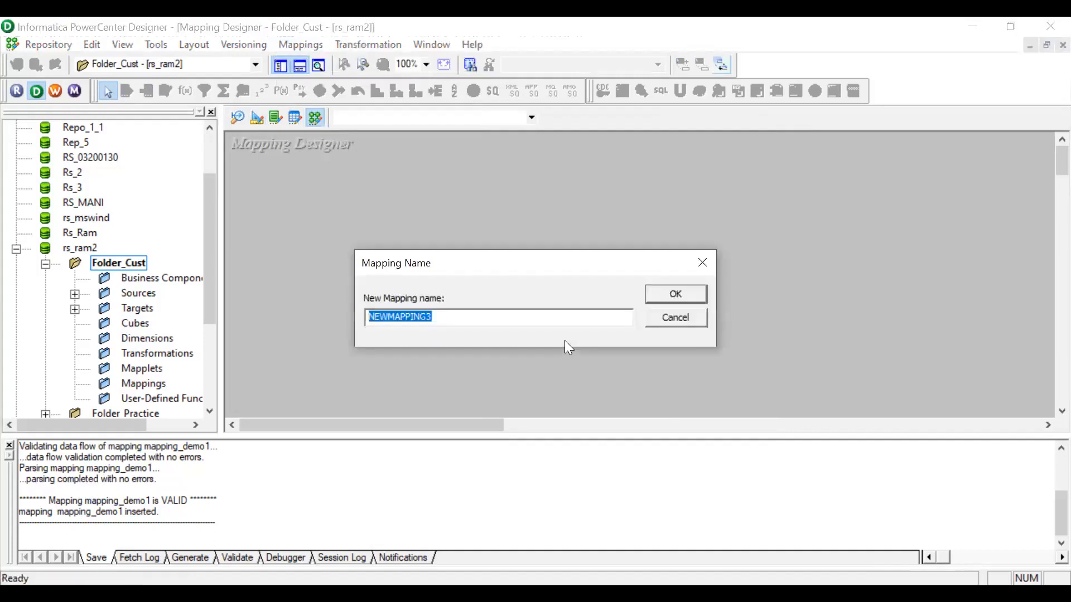
type("mapping_cus")
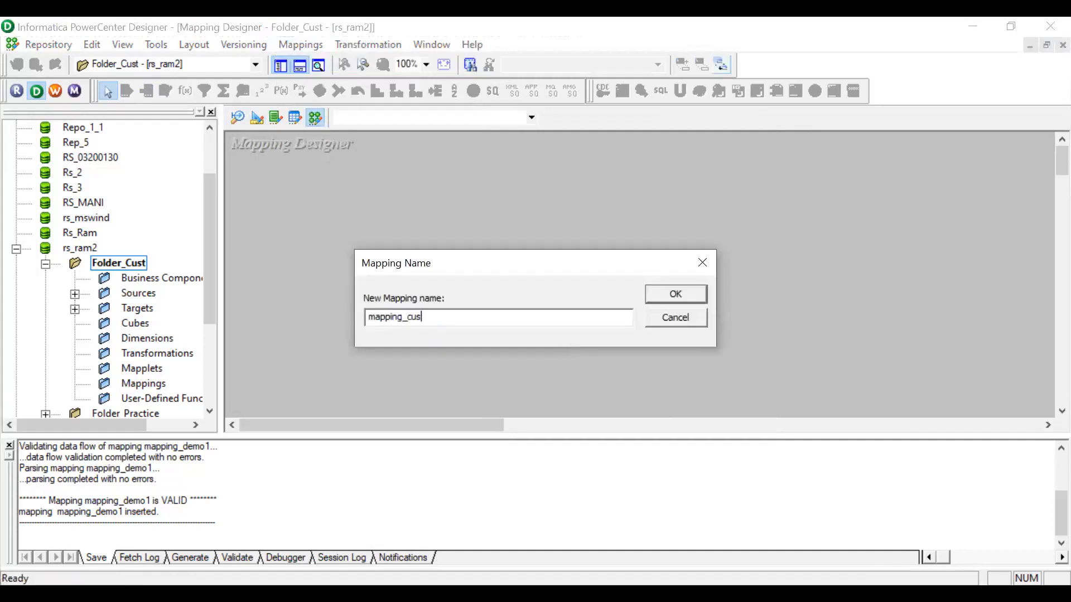
type("t1")
key("Return")
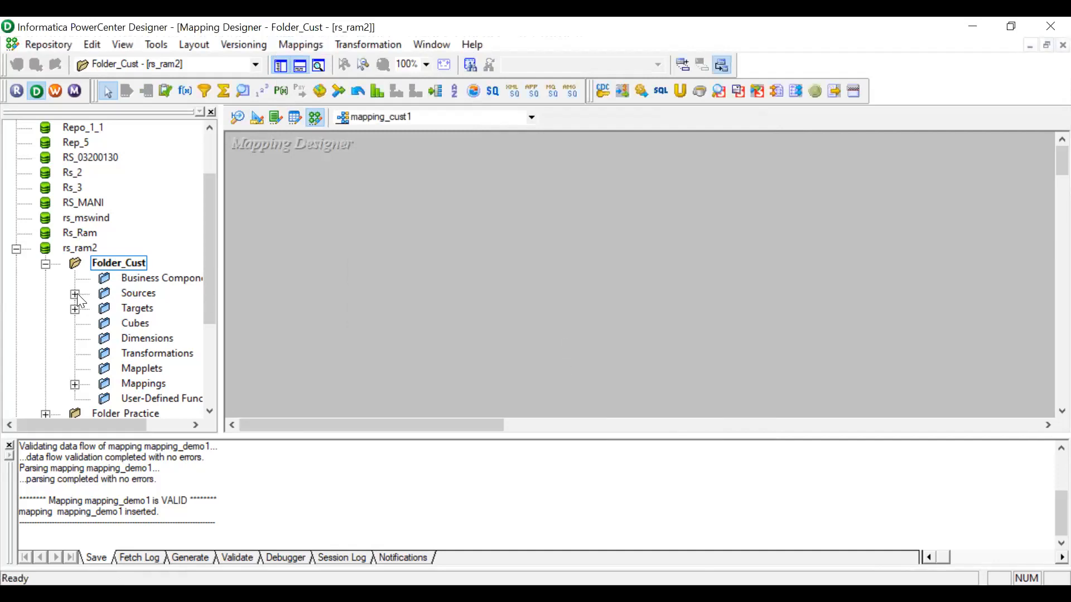
Expand the dsn_demo2 source folder and add the EMP1 source definition to the mapping_cust1 canvas.
left_click(75, 294)
left_click_drag(118, 425, 151, 426)
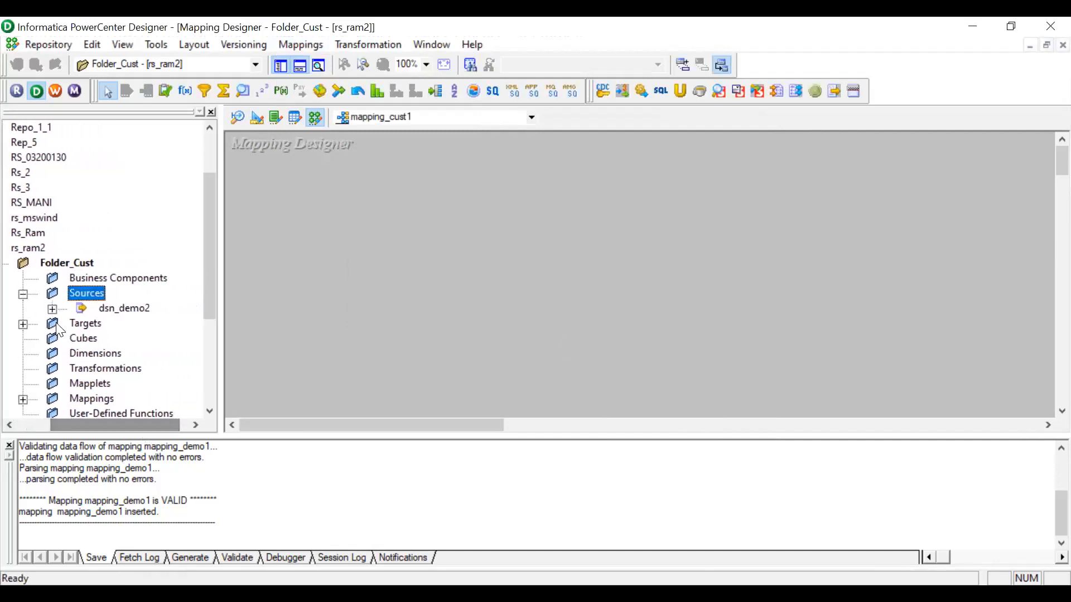
double_click(124, 308)
left_click_drag(140, 324, 345, 185)
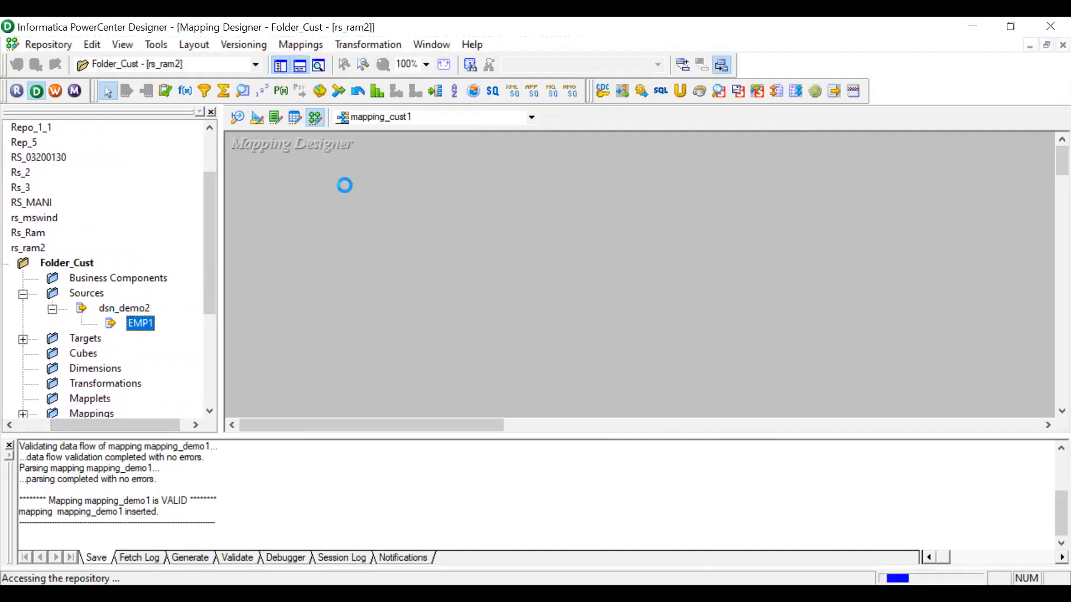
Expand Targets and add the emp1_tgt target definition to the mapping canvas.
scroll(104, 368, "down", 2)
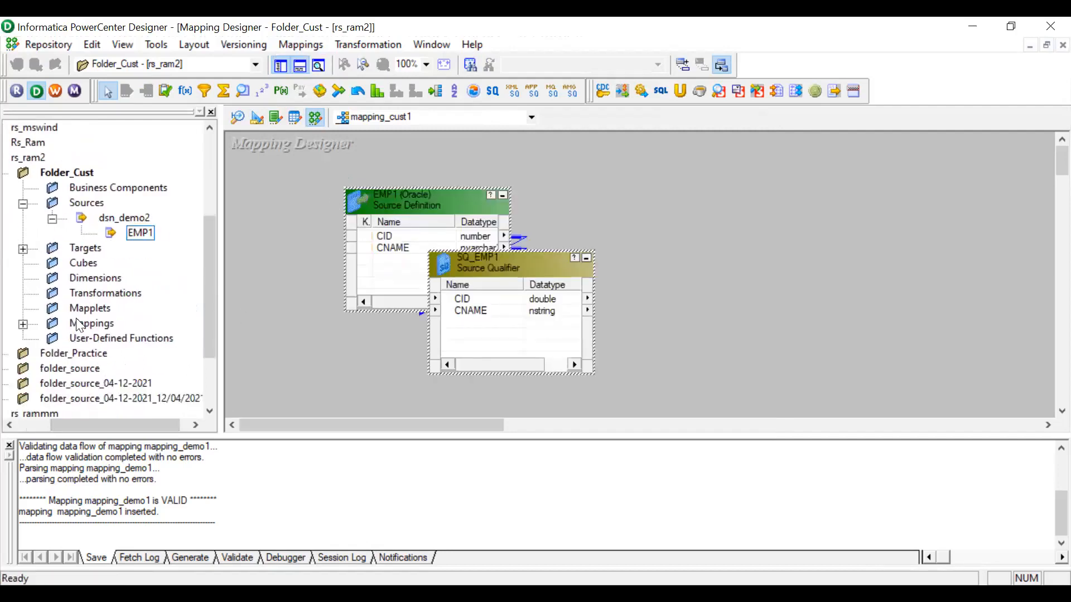
left_click(23, 249)
left_click_drag(120, 263, 708, 233)
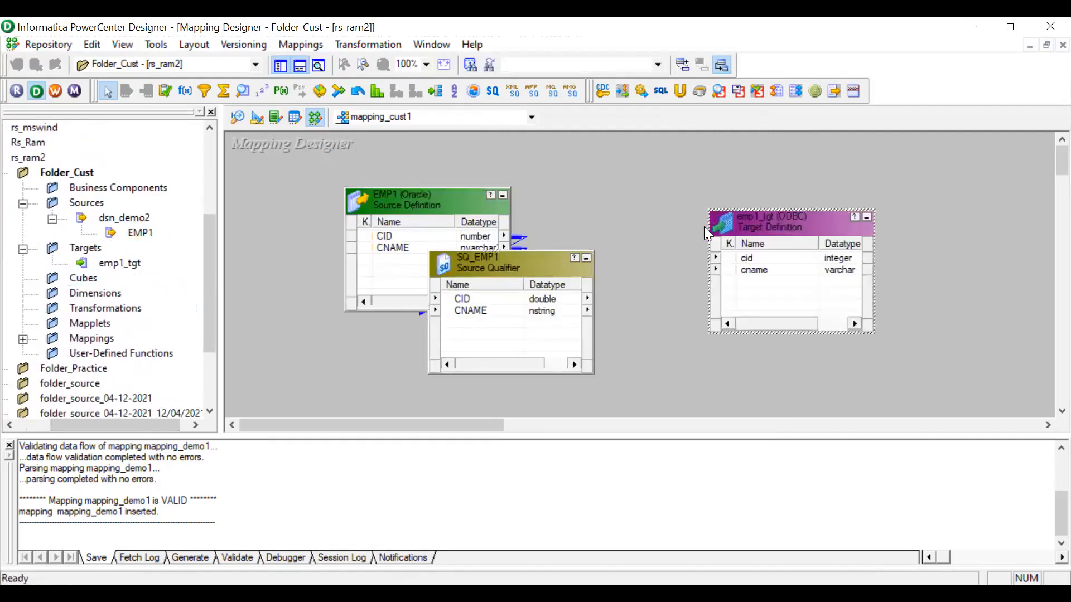
Autolink ports from SQ_EMP1 to emp1_tgt by name.
right_click(603, 156)
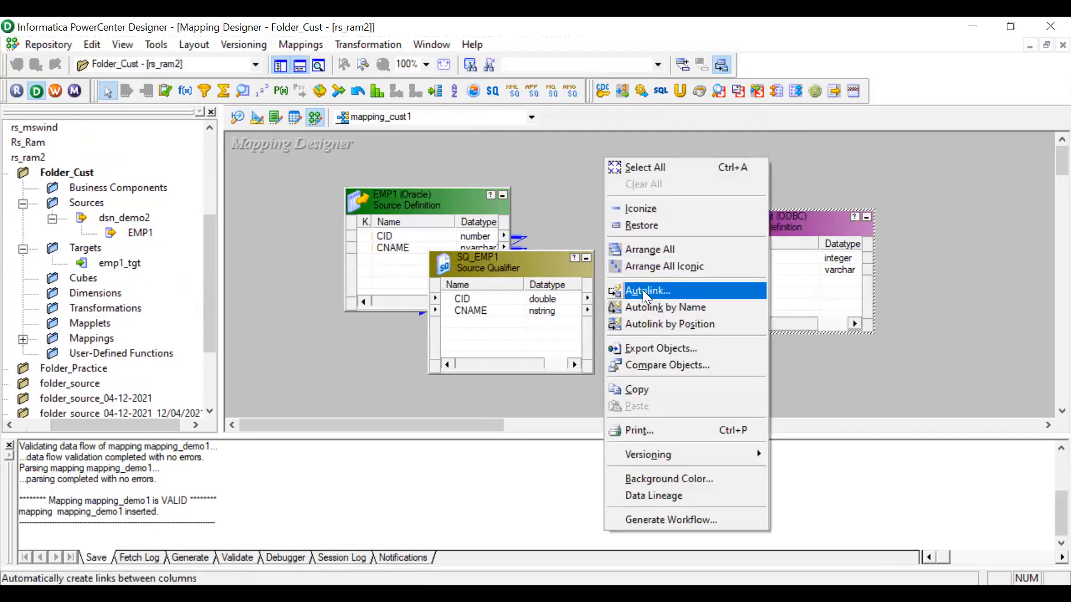
left_click(643, 290)
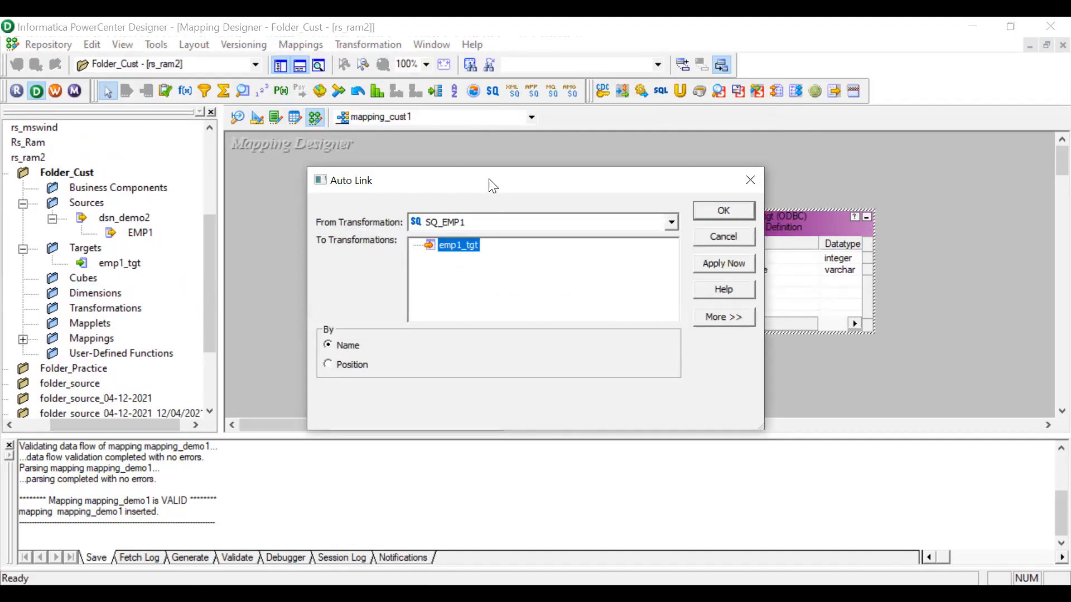
left_click_drag(493, 186, 189, 163)
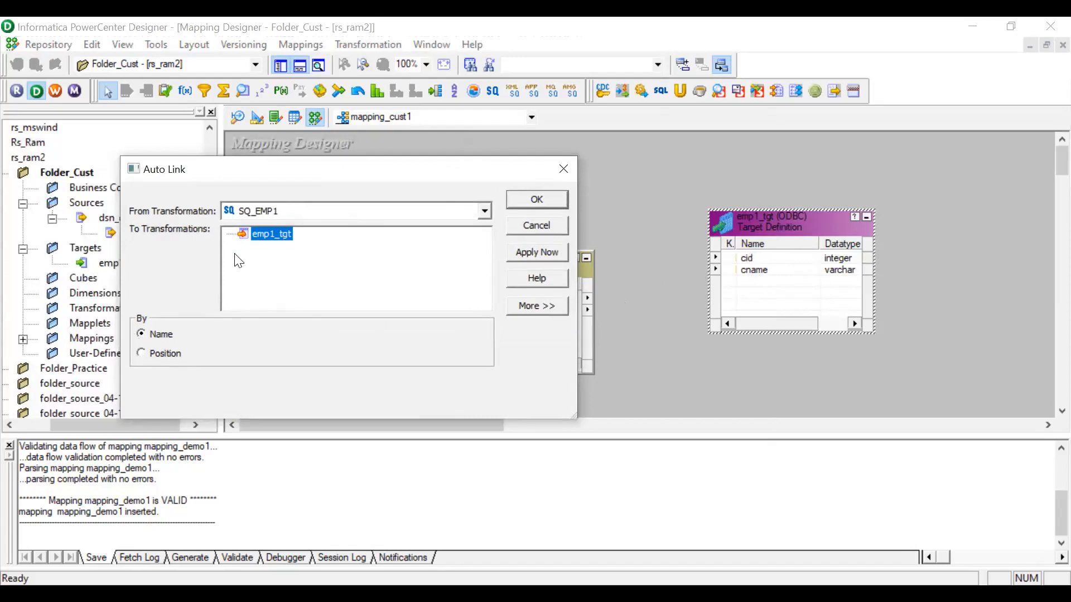
left_click(522, 200)
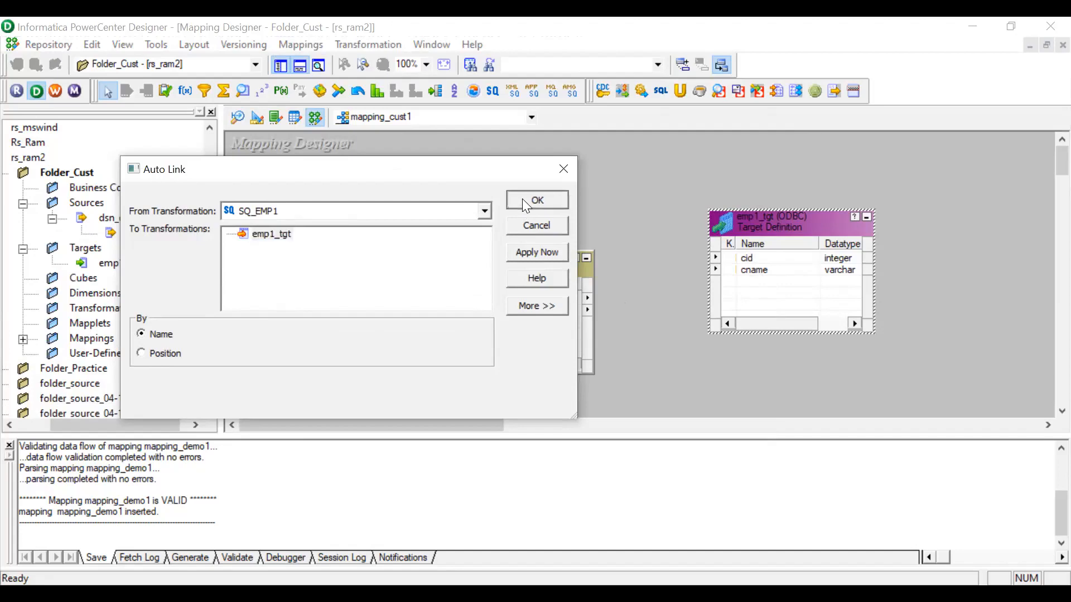
Validate the mapping_cust1 mapping and save it to the repository.
left_click(290, 43)
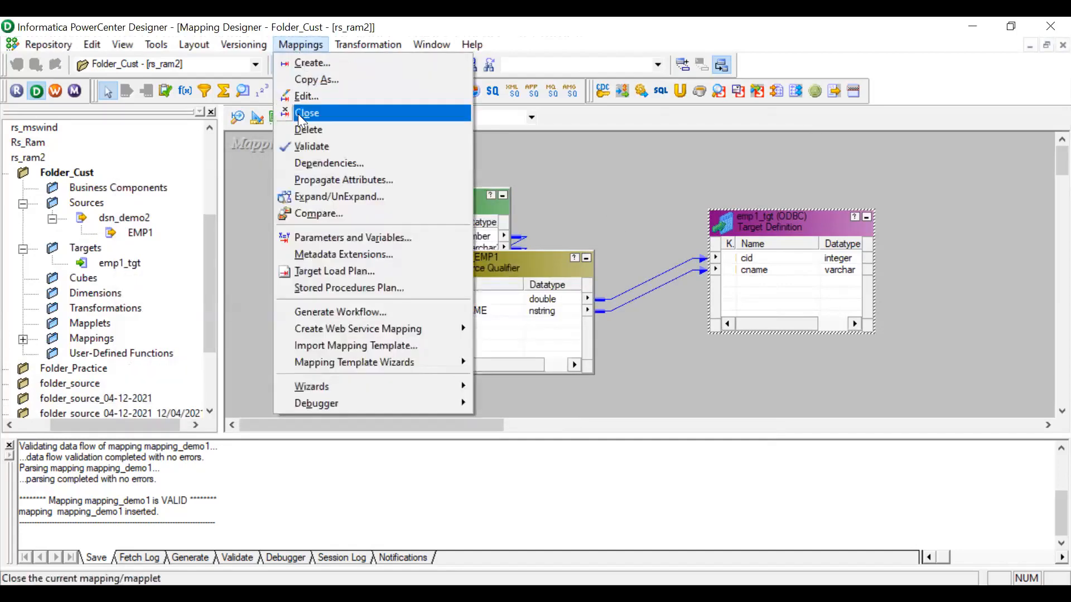
left_click(306, 146)
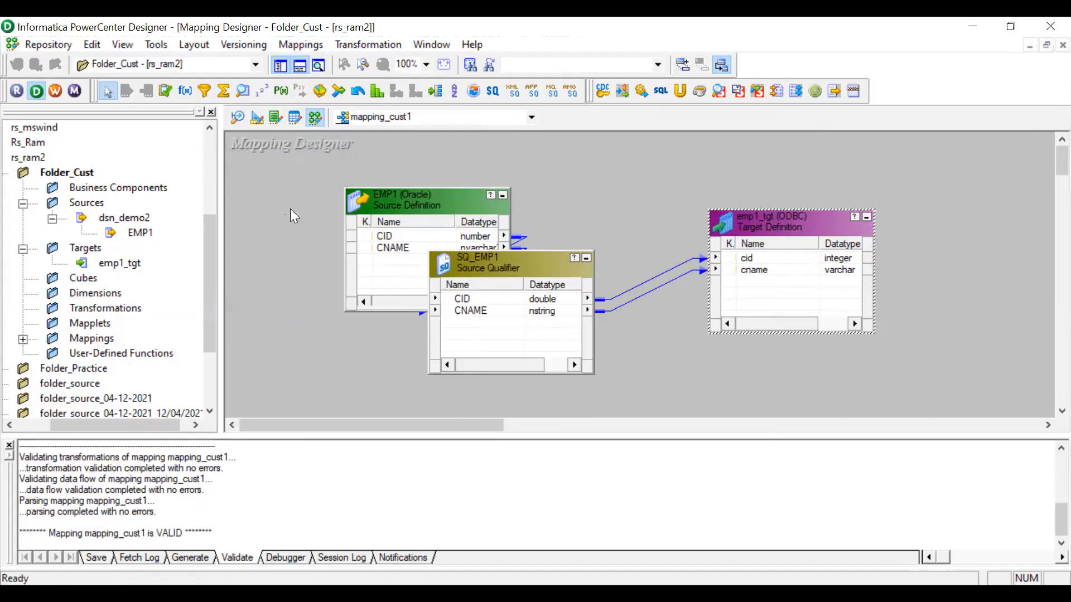
left_click_drag(184, 533, 147, 535)
left_click(62, 45)
left_click(80, 273)
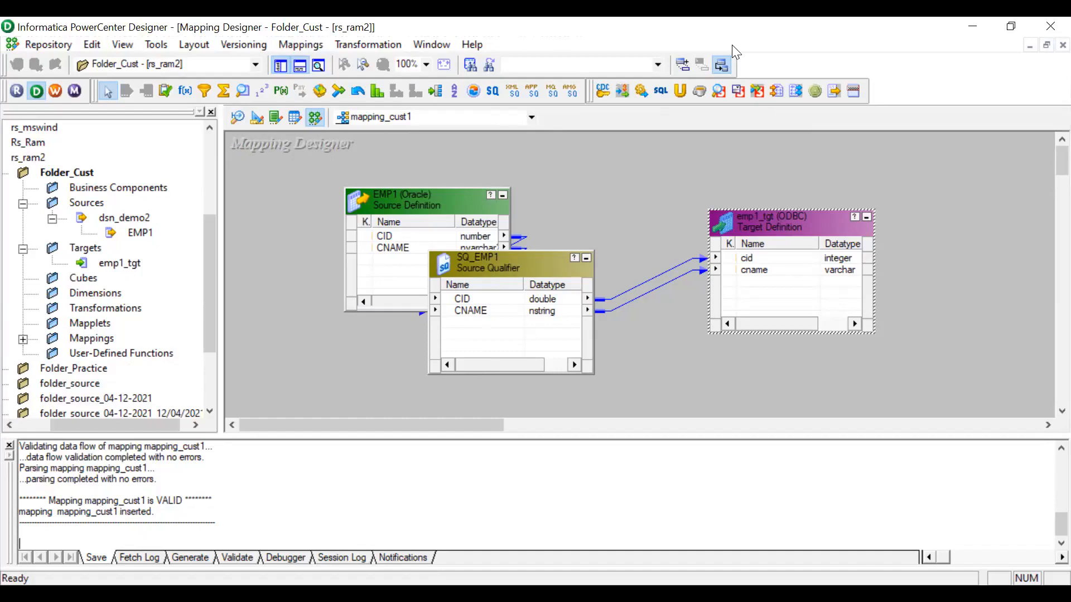
Switch to Oracle SQL Developer and run the query selecting all rows from emp1.
key("alt+Tab")
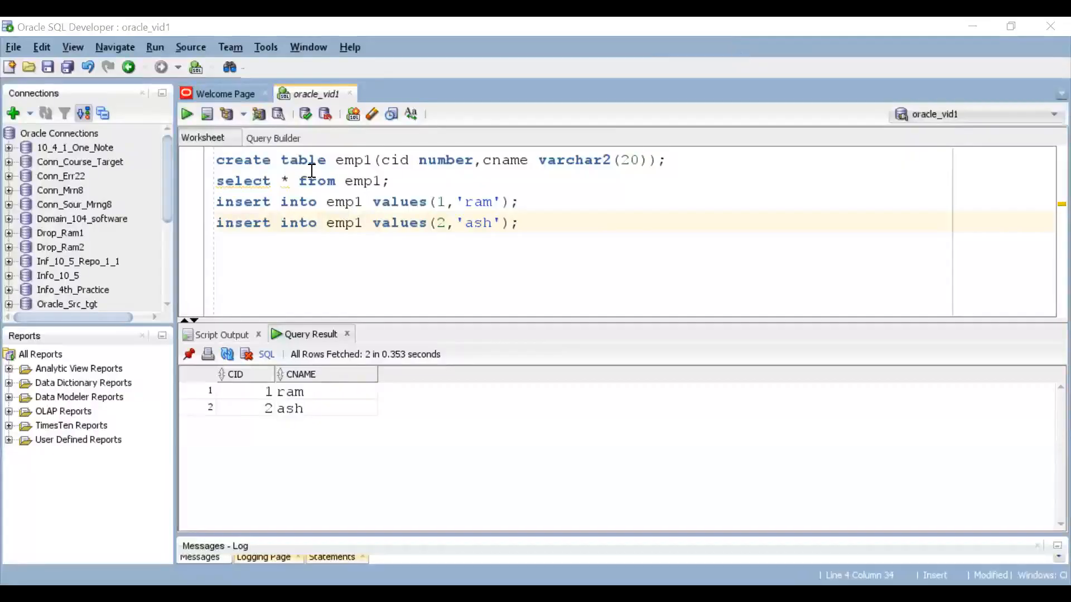
left_click(668, 162)
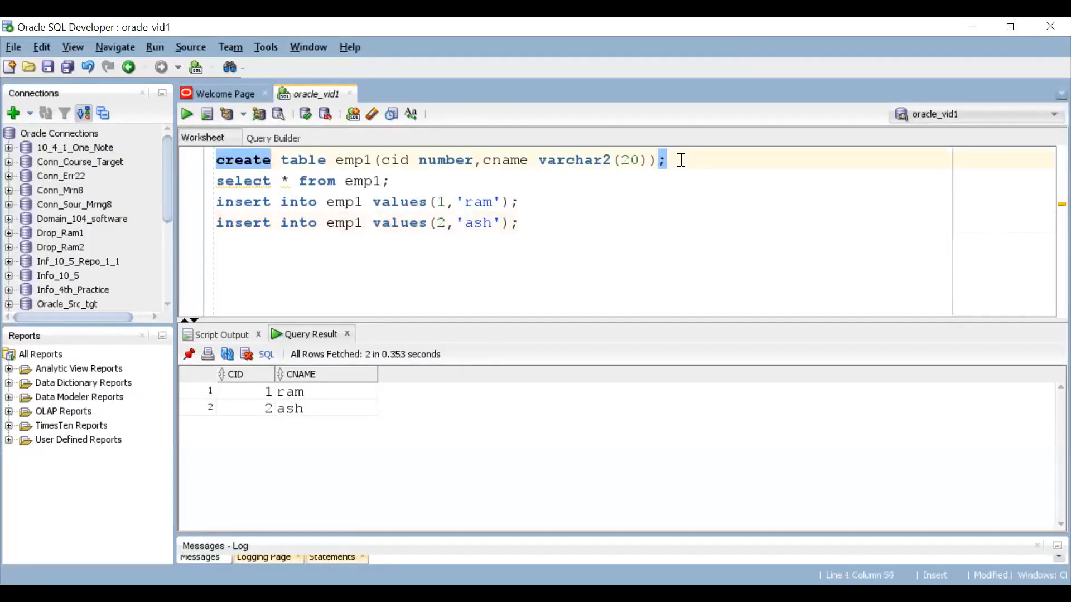
left_click_drag(547, 207, 474, 199)
left_click(547, 223)
left_click(406, 184)
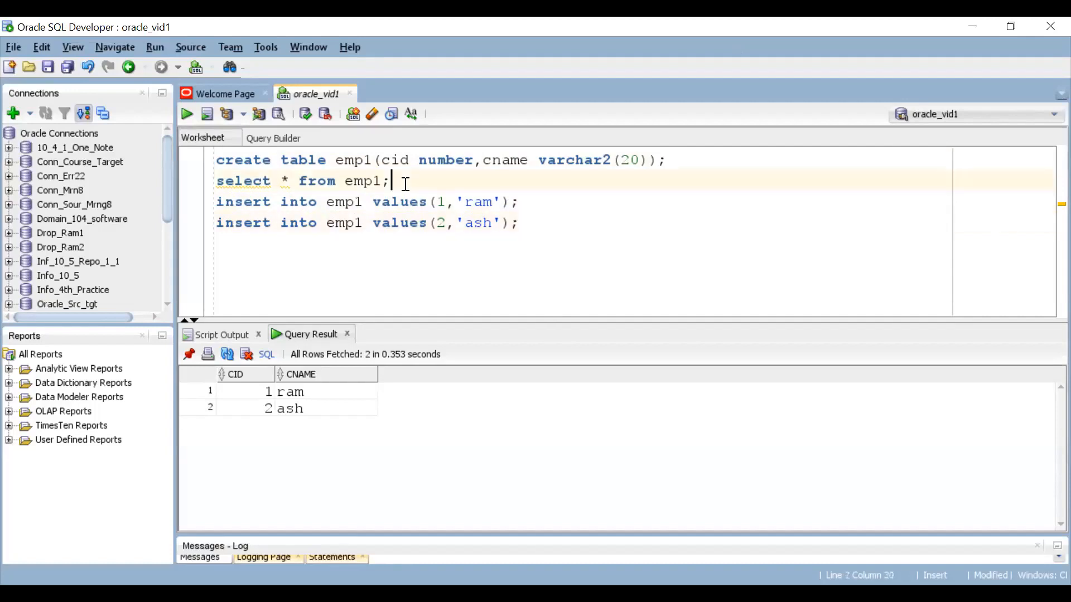
key("ctrl+Return")
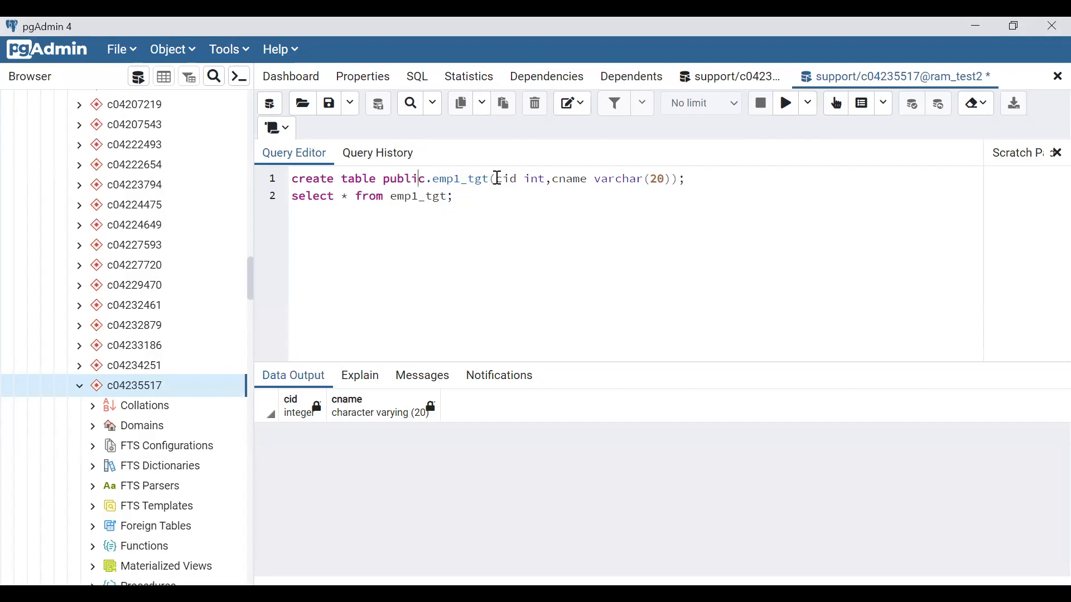
In pgAdmin, run the query selecting all rows from emp1_tgt, then close the window.
left_click_drag(468, 196, 290, 200)
left_click(787, 103)
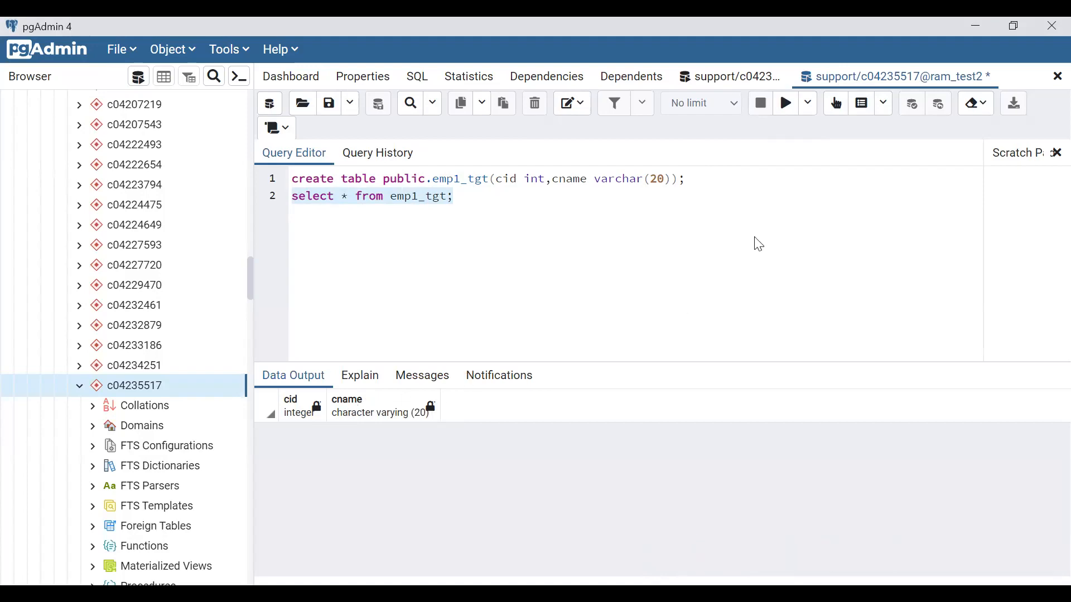
left_click(1050, 27)
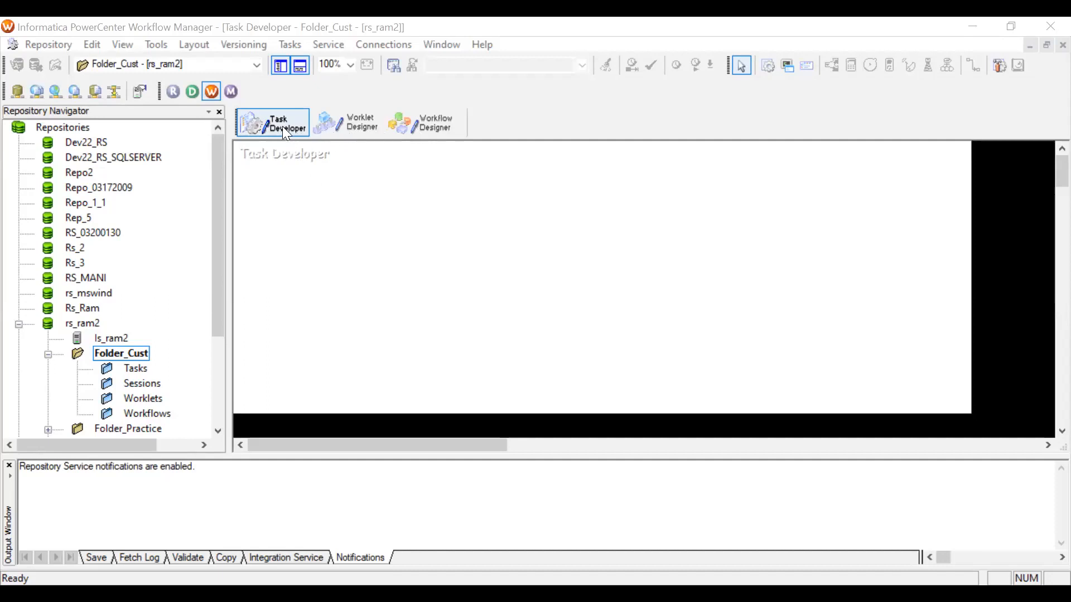
In Workflow Manager's Task Developer, create a Session task named session_demo2 associated with mapping mapping_cust1.
left_click(289, 45)
left_click(305, 63)
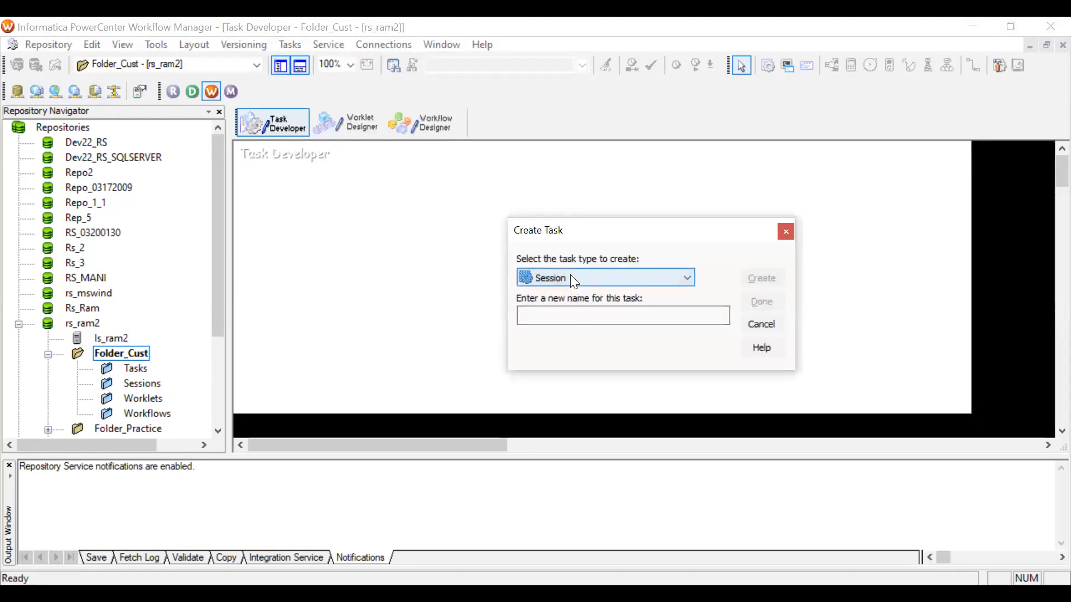
left_click(570, 277)
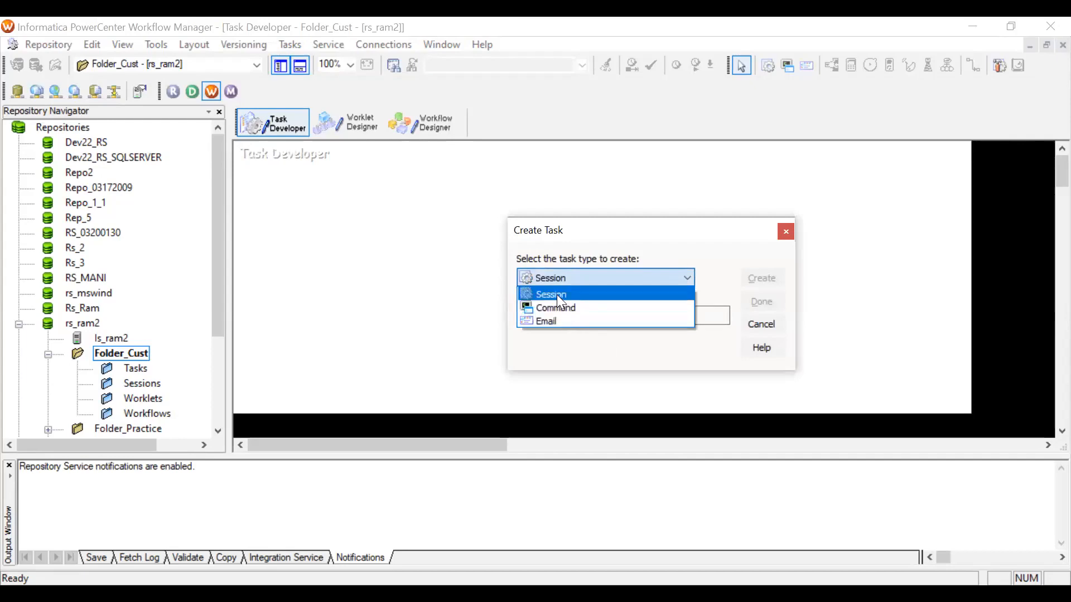
left_click(556, 295)
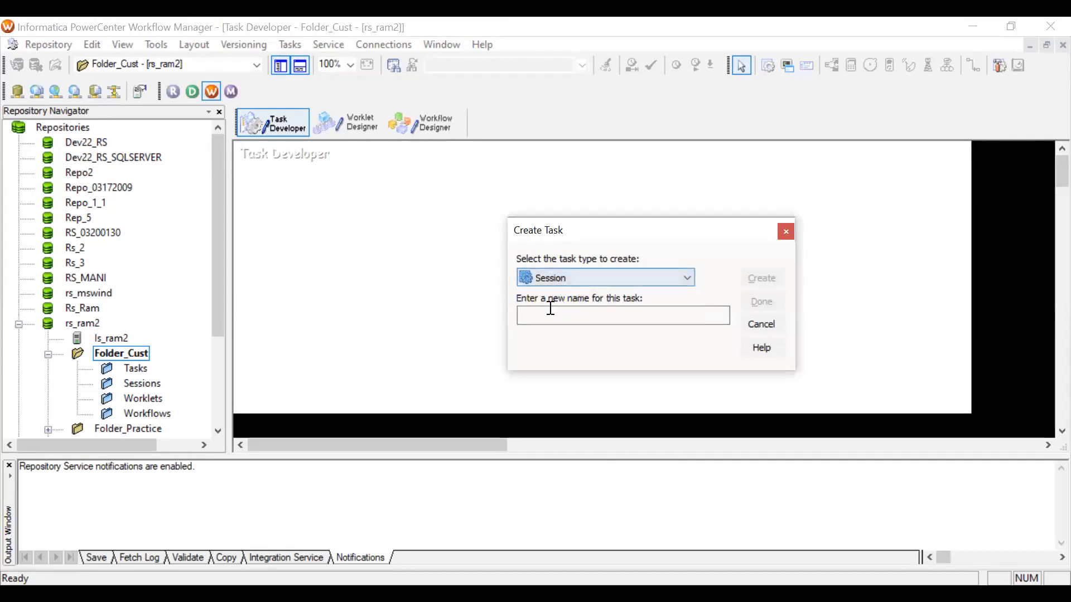
type("sess")
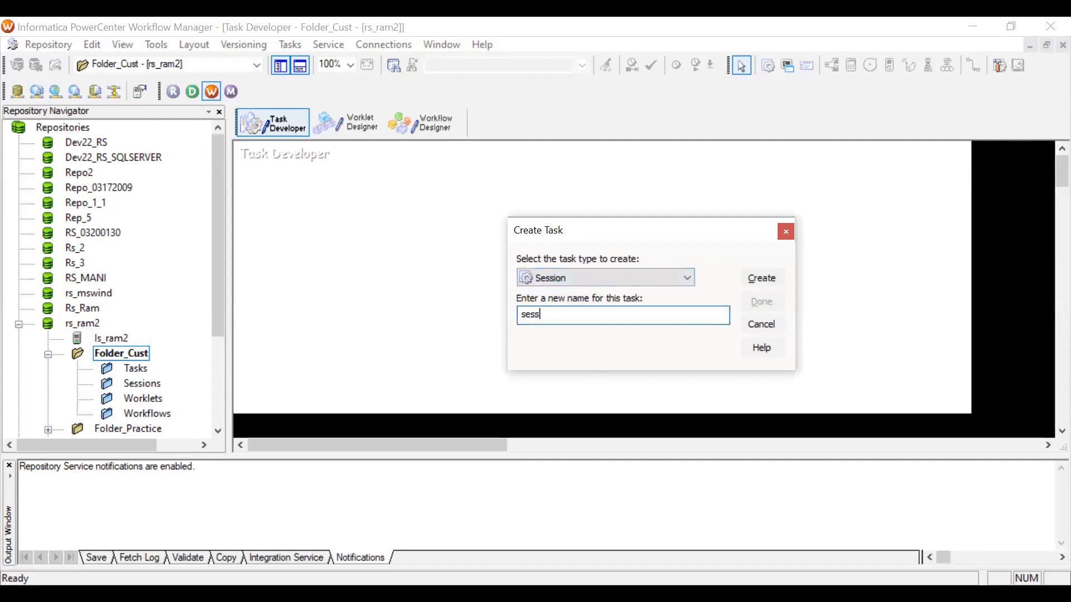
type("ion_demo2")
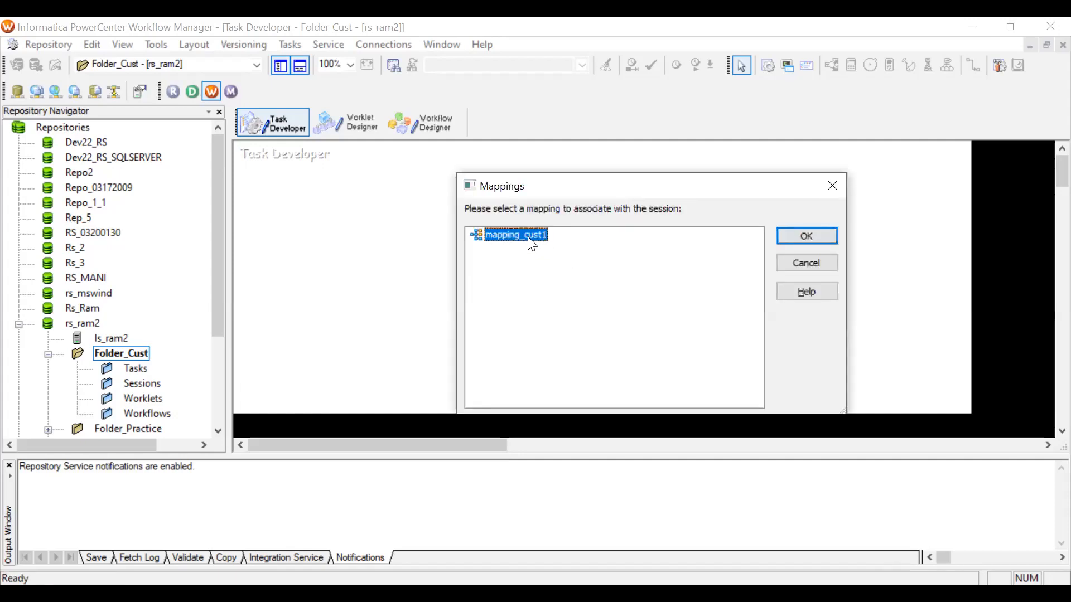
left_click(805, 239)
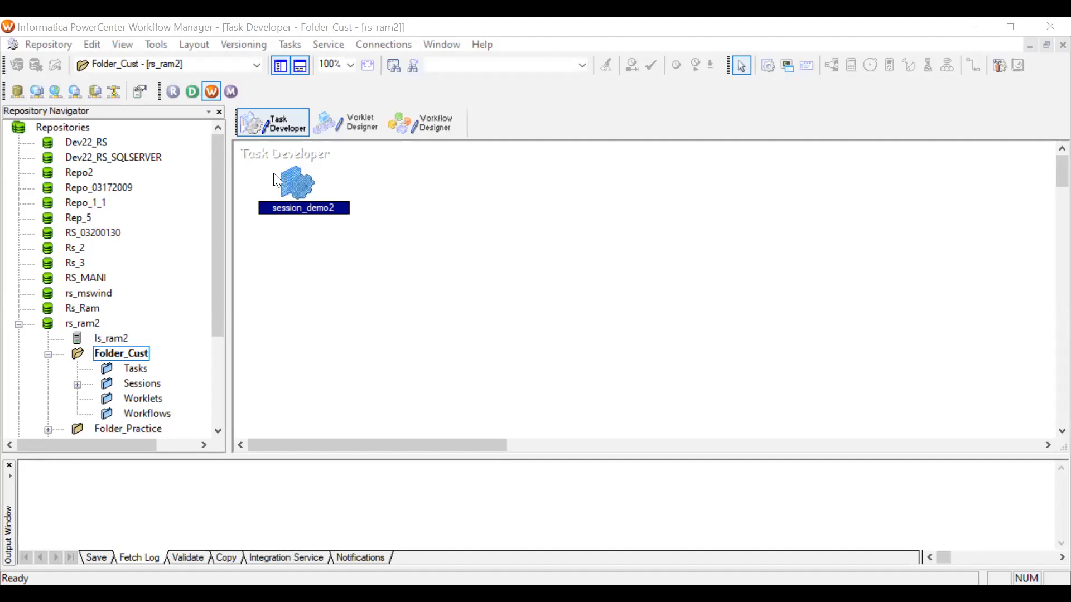
Open the relational connection browser, filter objects to the ODBC type, and start a new ODBC connection.
scroll(128, 337, "down", 2)
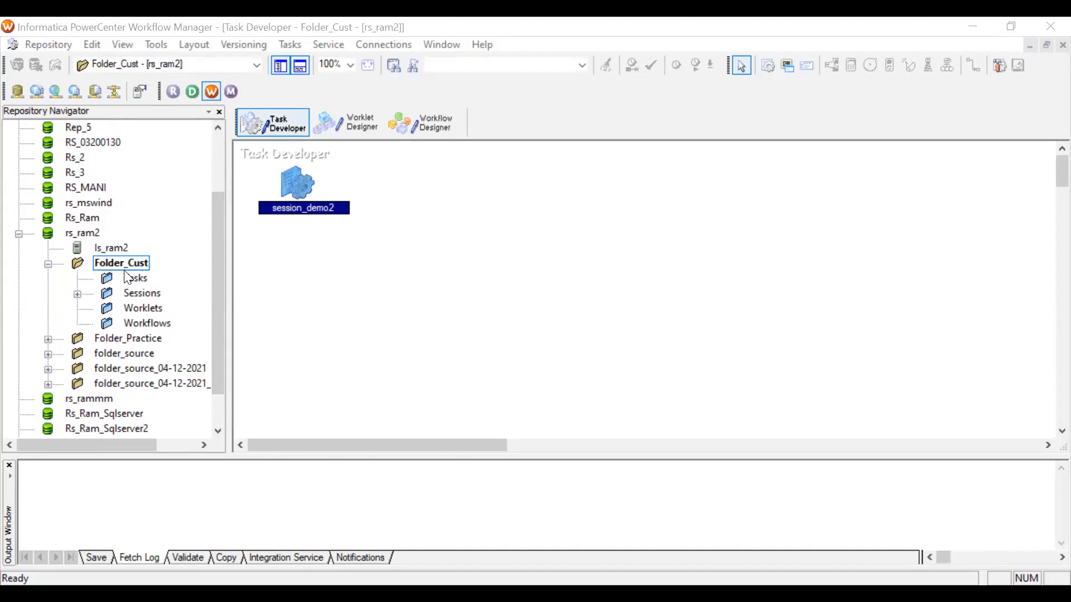
scroll(127, 296, "up", 2)
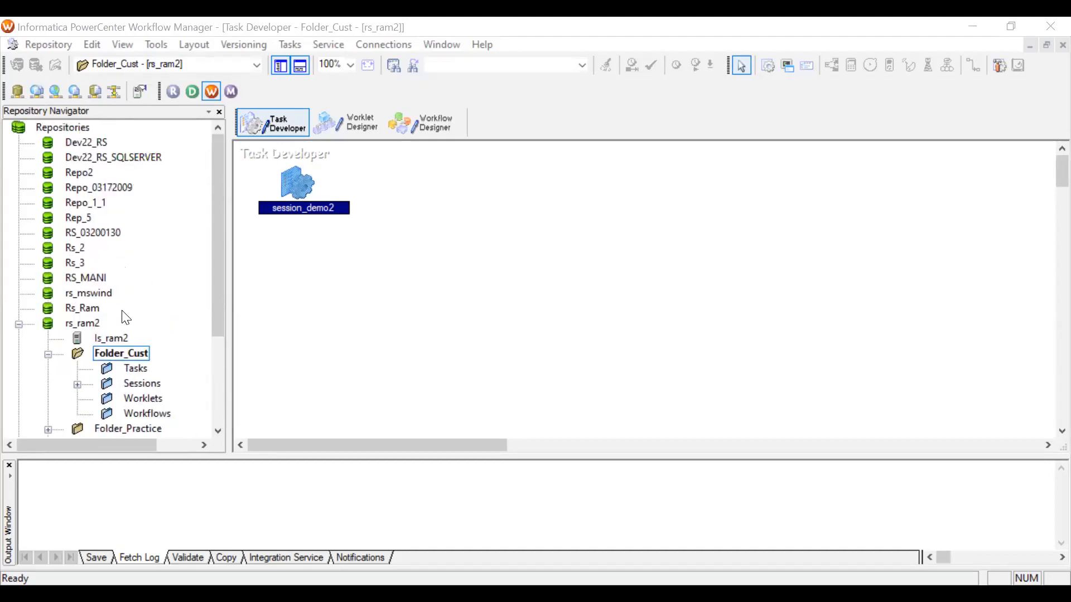
left_click(65, 45)
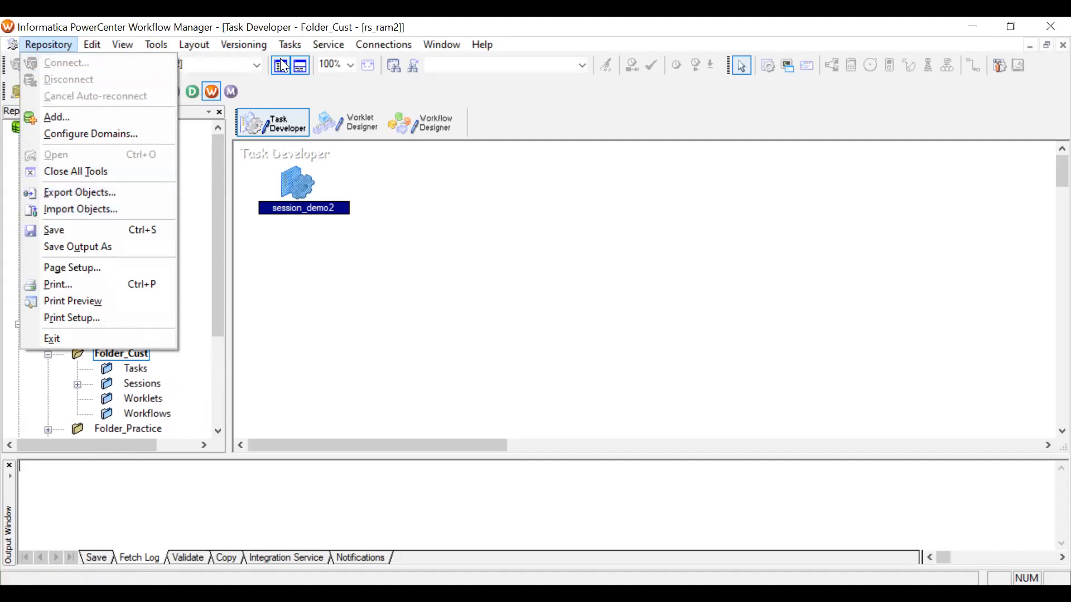
left_click(383, 45)
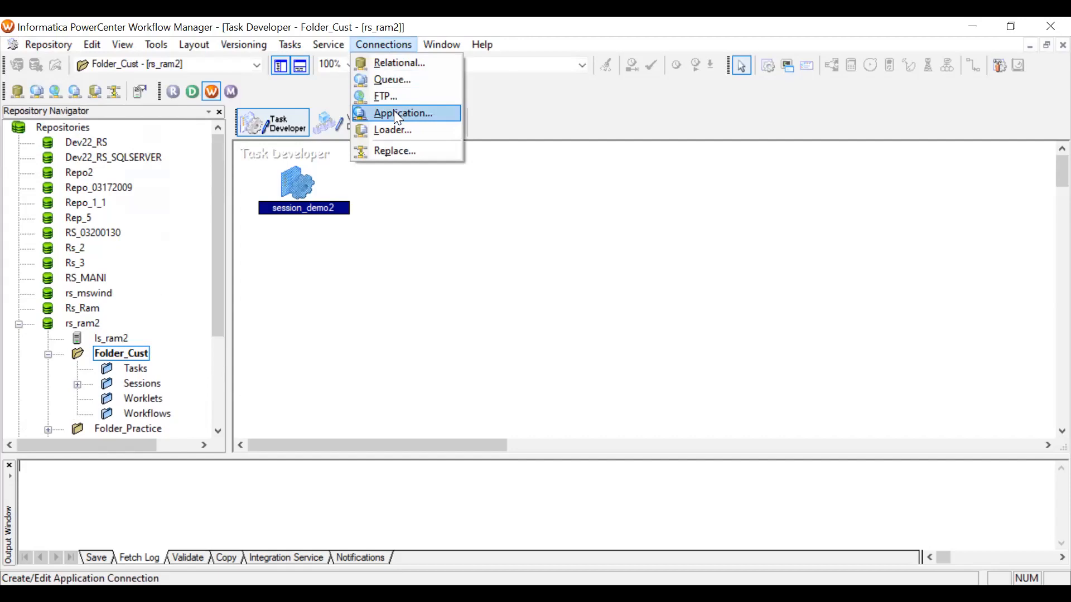
left_click(390, 72)
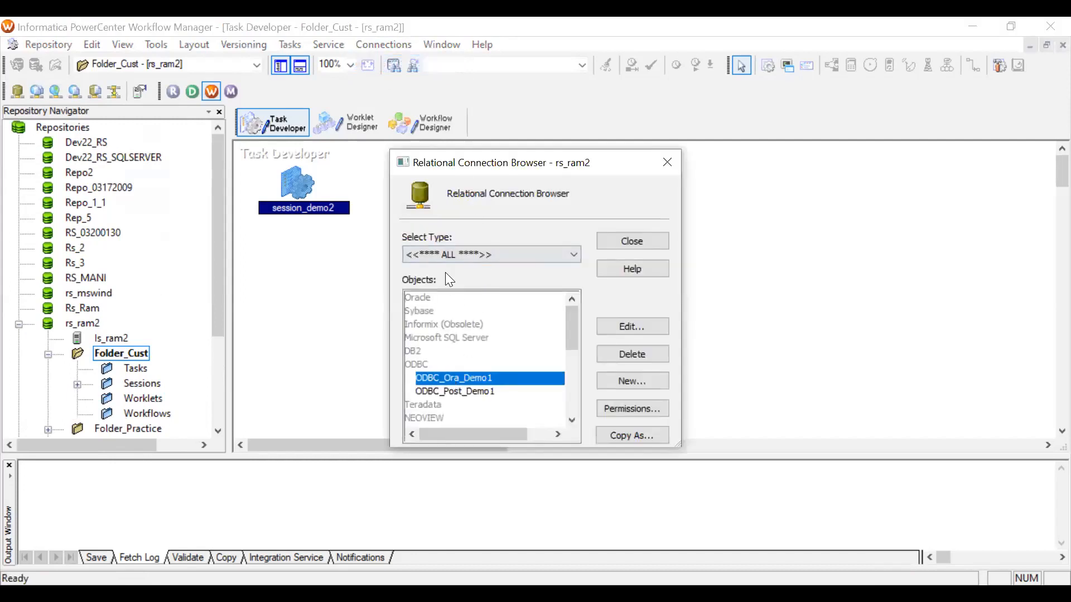
left_click(445, 257)
left_click(432, 334)
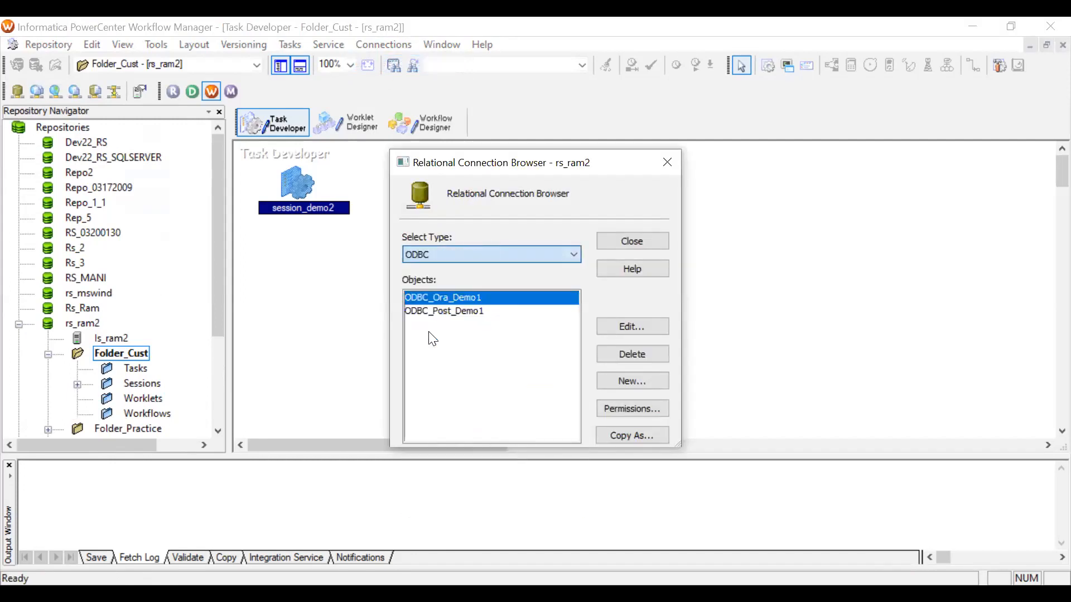
left_click(631, 384)
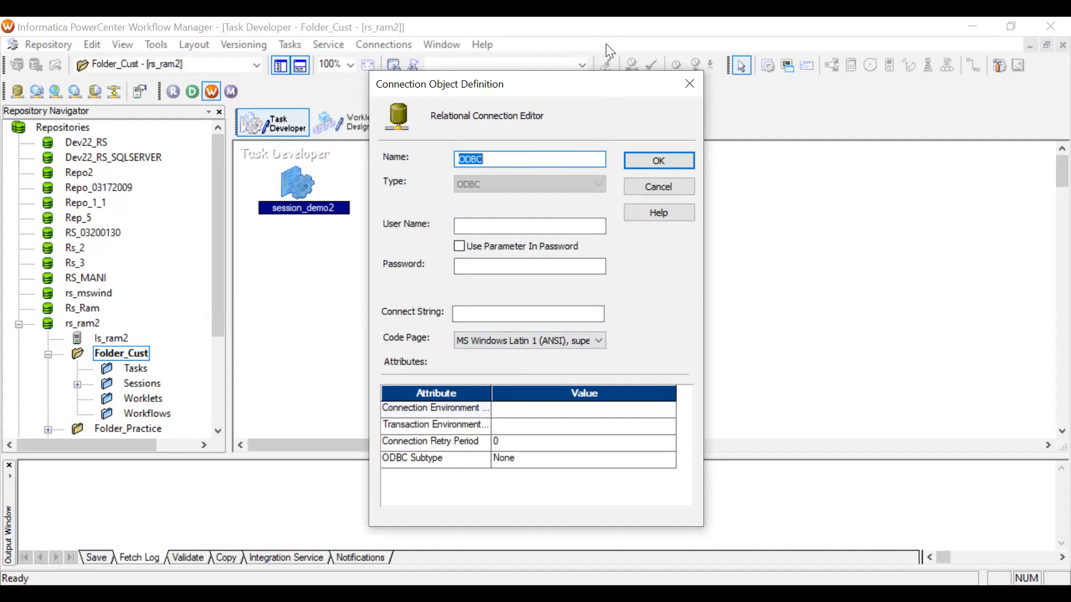
Switch to the terminal session and list the files in the ODBC7.1 directory.
key("alt+Tab")
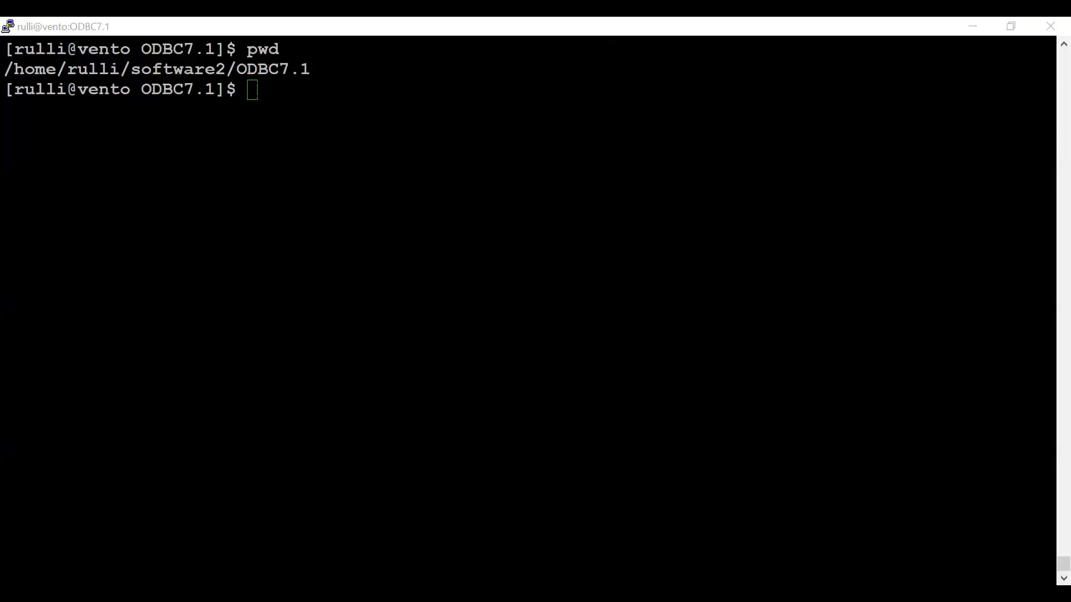
left_click(258, 69)
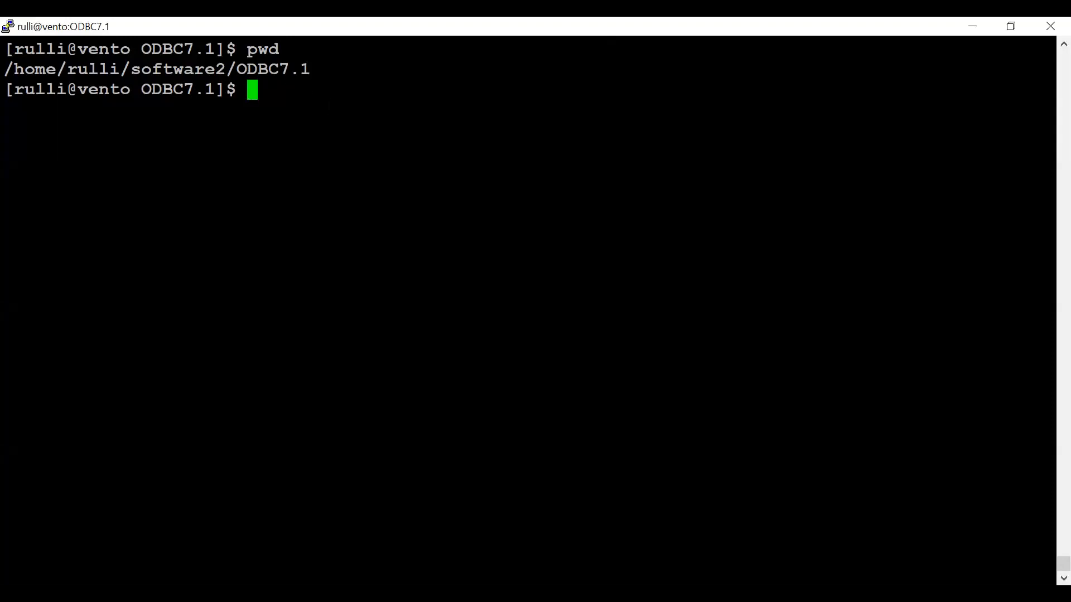
type("ls")
key("Return")
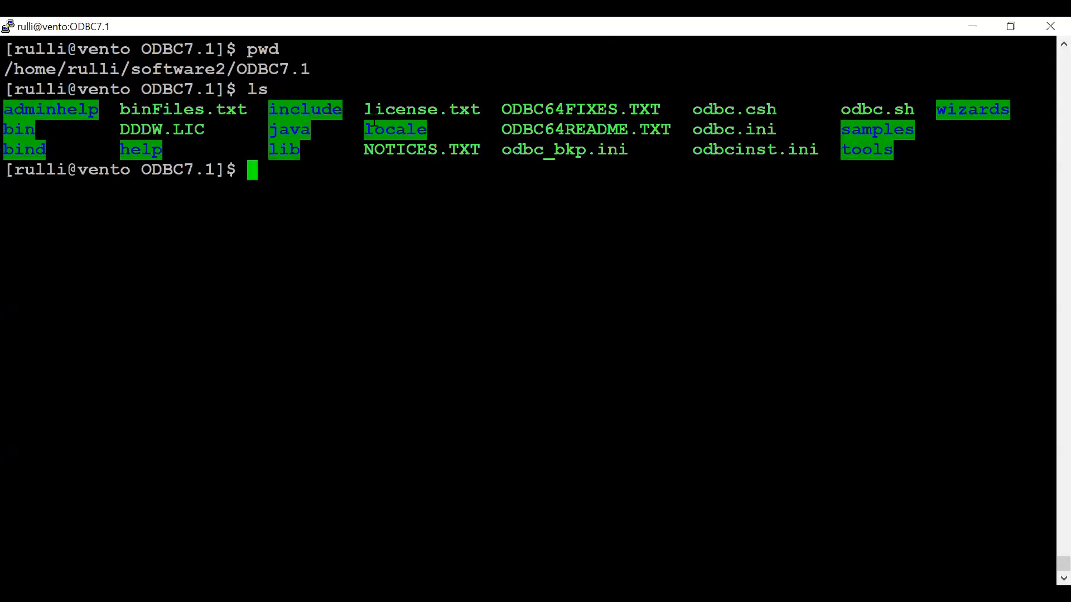
Open the odbc.ini file from the ODBC7.1 directory in the vi editor.
double_click(740, 131)
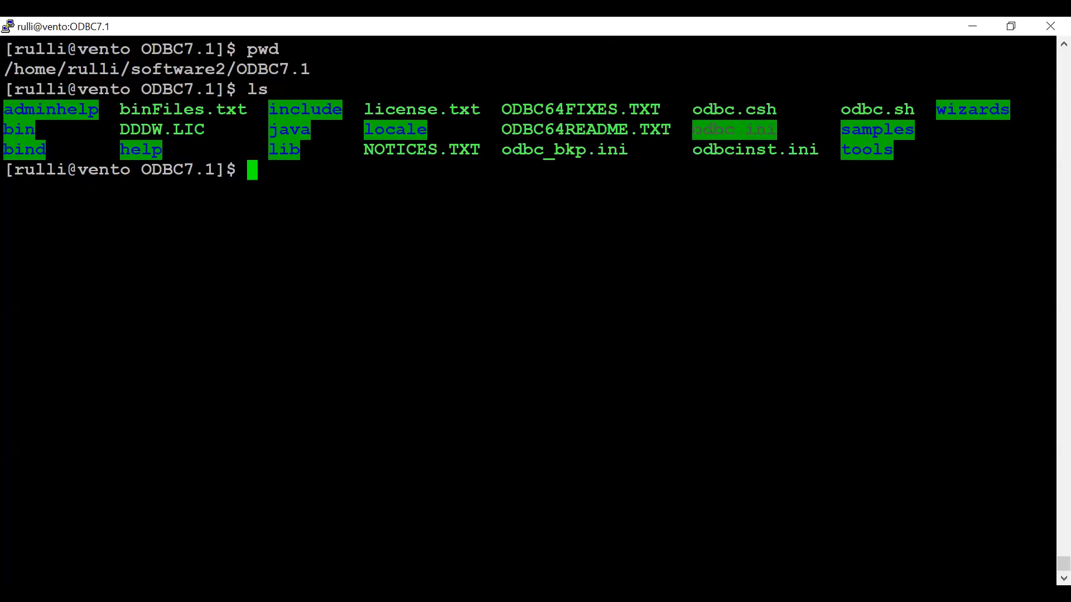
type("vi")
type("odbc.ini")
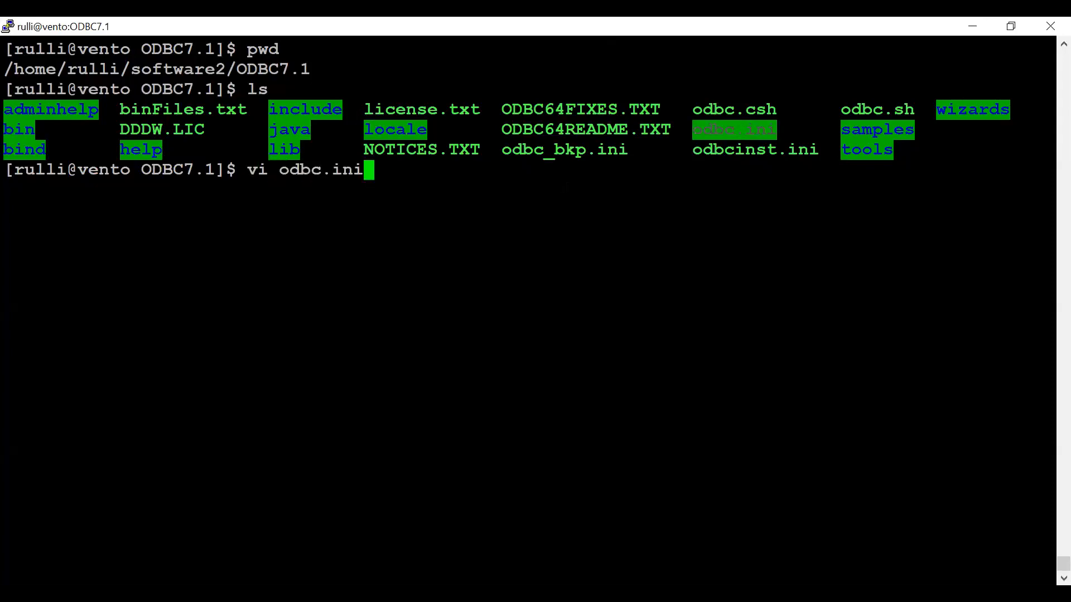
key("Return")
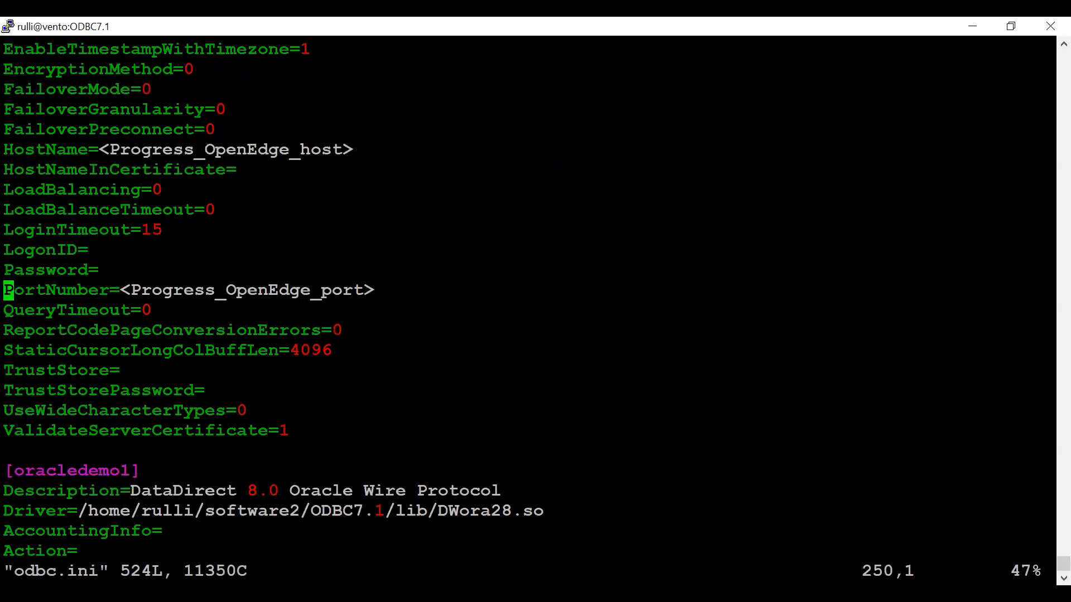
Scroll to the top of odbc.ini and review the list of ODBC data sources.
key("Down")
key("Down")
key("Down")
key("Down")
key("Down")
key("Down")
key("Down")
key("Down")
key("Down")
key("Down")
key("Down")
key("Down")
key("Down")
key("Down")
key("Down")
key("Down")
key("Down")
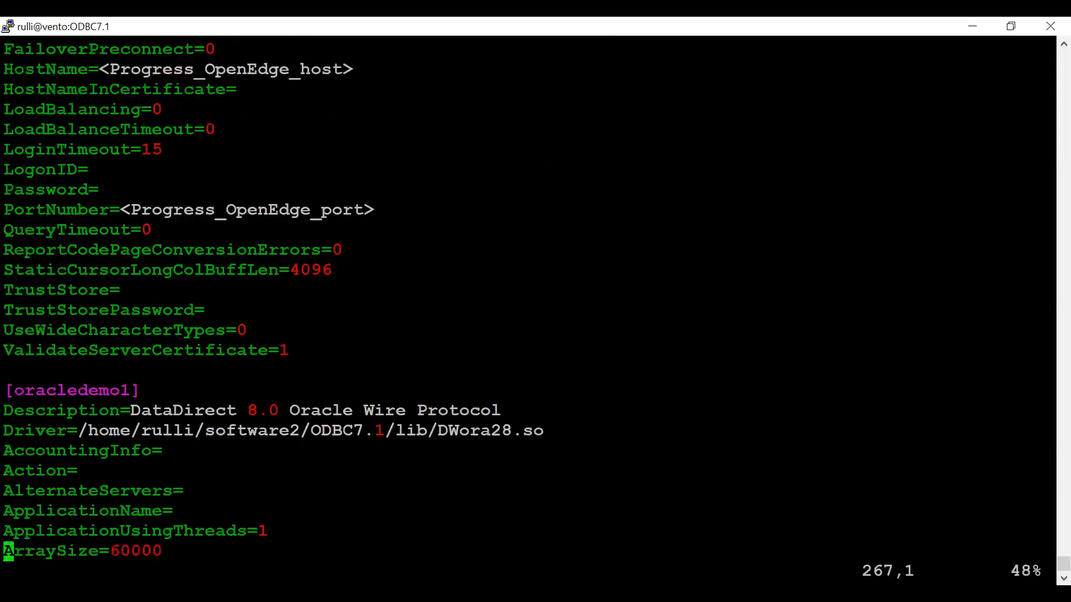
key("Up")
key("Up")
key("Up")
key("Up")
key("Up")
key("Up")
key("Up")
key("Up")
key("Up")
key("Up")
key("Up")
key("Up")
key("Up")
key("Up")
key("Up")
key("Up")
key("Up")
key("Up")
key("Up")
key("Up")
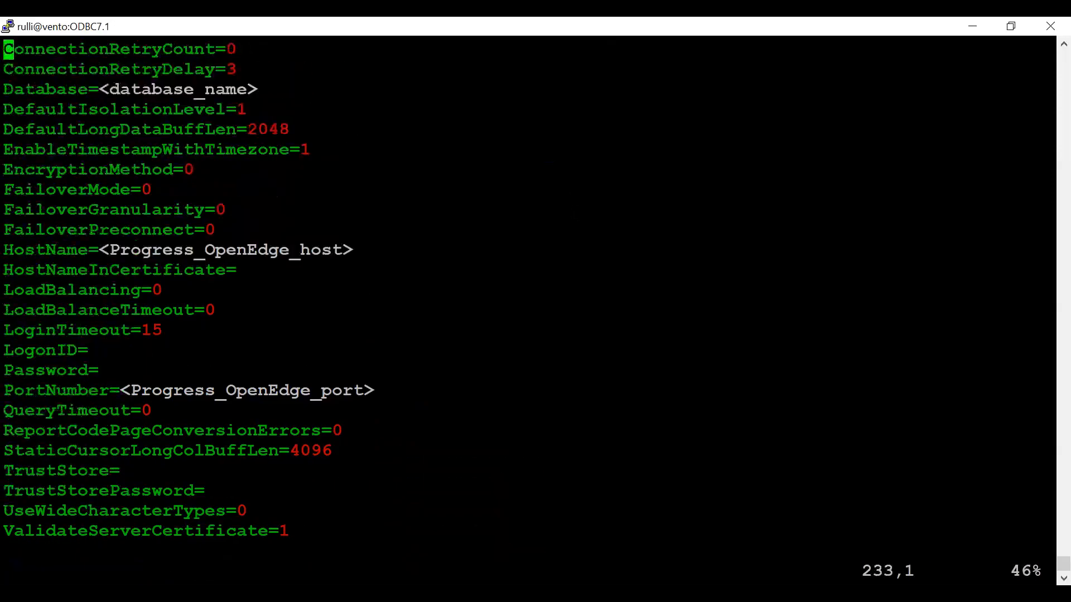
key("Up")
key("Up")
key("Up")
key("Up")
key("Up")
key("Up")
key("Up")
key("Up")
key("Up")
key("Up")
key("Up")
key("Up")
key("Up")
key("Up")
key("Up")
key("Up")
key("Up")
key("Up")
key("Up")
key("Up")
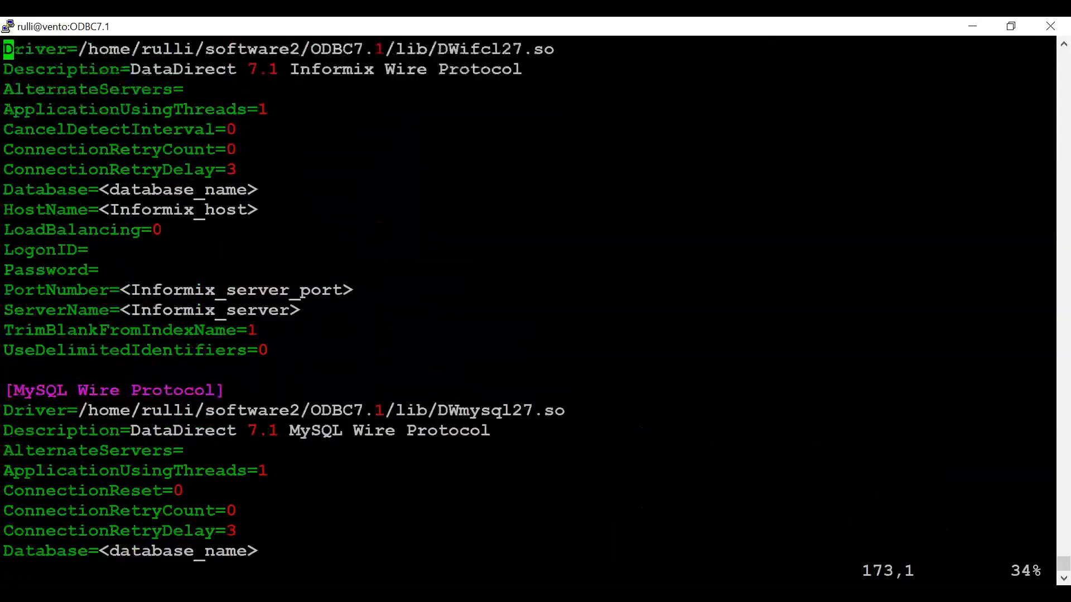
key("Up")
key("Up")
key("Up")
key("Up")
key("Up")
key("Up")
key("Up")
key("Up")
key("Up")
key("Up")
key("Up")
key("Up")
key("Up")
key("Up")
key("Up")
key("Up")
key("Up")
key("Up")
key("Up")
key("Up")
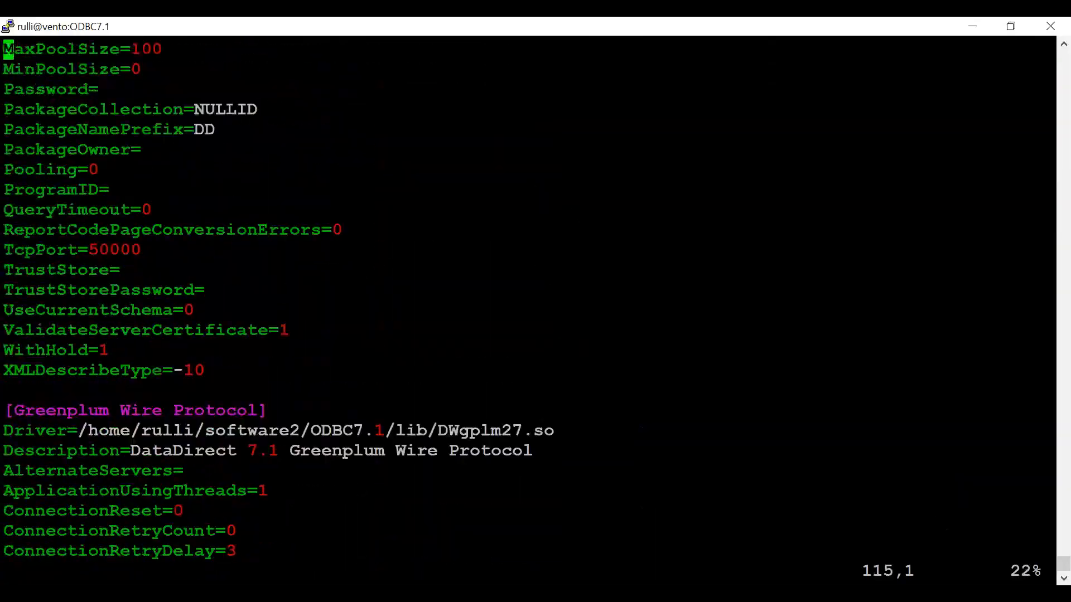
key("Up")
key("Up")
key("Up")
key("Up")
key("Up")
key("Up")
key("Up")
key("Up")
key("Up")
key("Up")
key("Up")
key("Up")
key("Up")
key("Up")
key("Up")
key("Up")
key("Up")
key("Up")
key("Up")
key("Up")
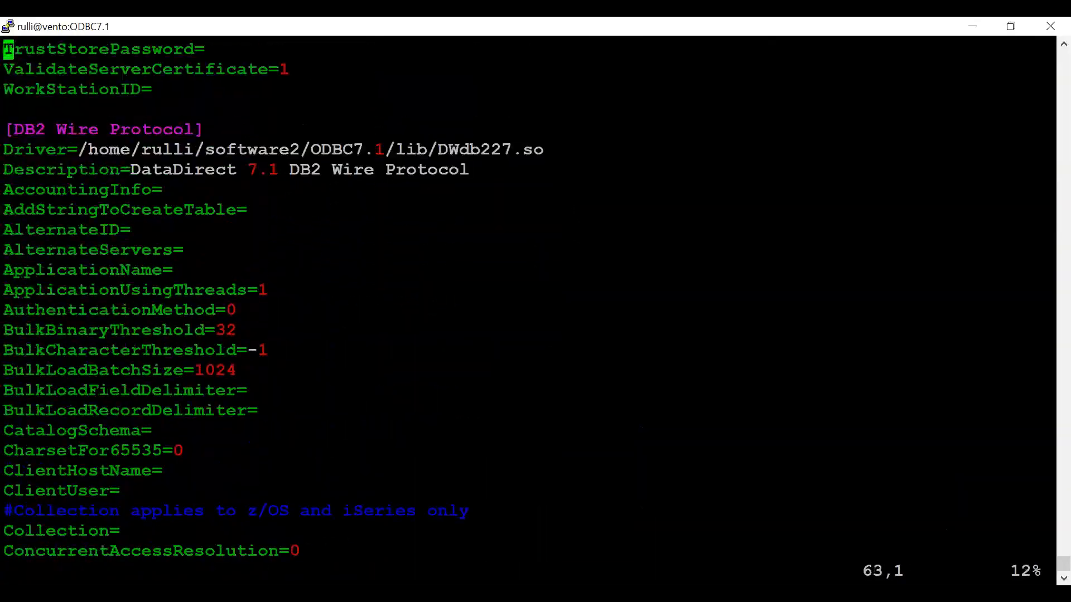
key("Up")
key("Up")
key("Up")
key("Up")
key("Up")
key("Up")
key("Up")
key("Up")
key("Up")
key("Up")
key("Up")
key("Up")
key("Up")
key("Up")
key("Up")
key("Up")
key("Up")
key("Up")
key("Up")
key("Up")
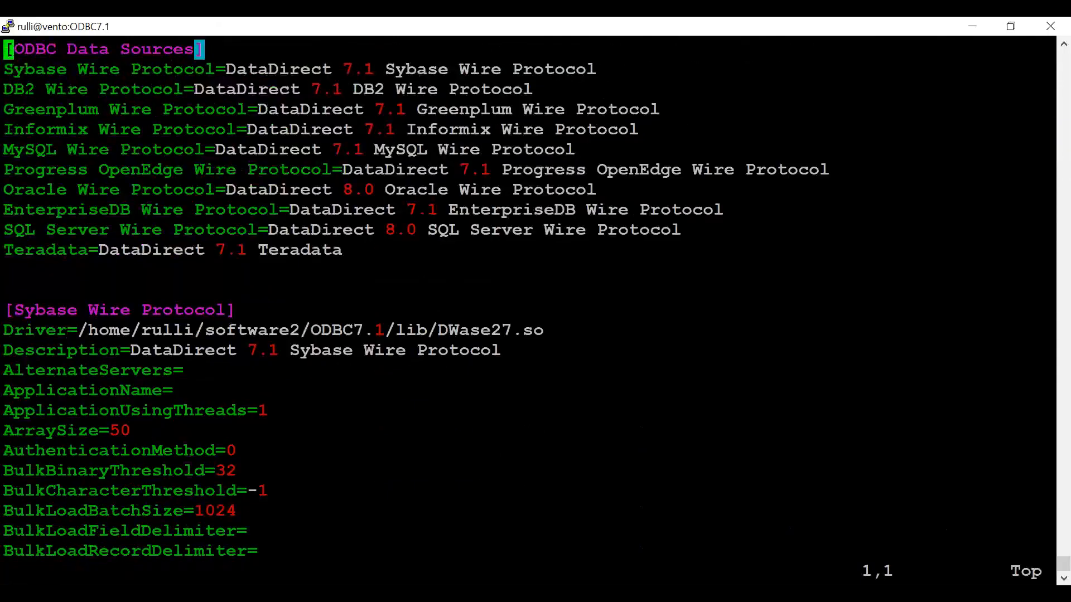
left_click_drag(8, 69, 96, 89)
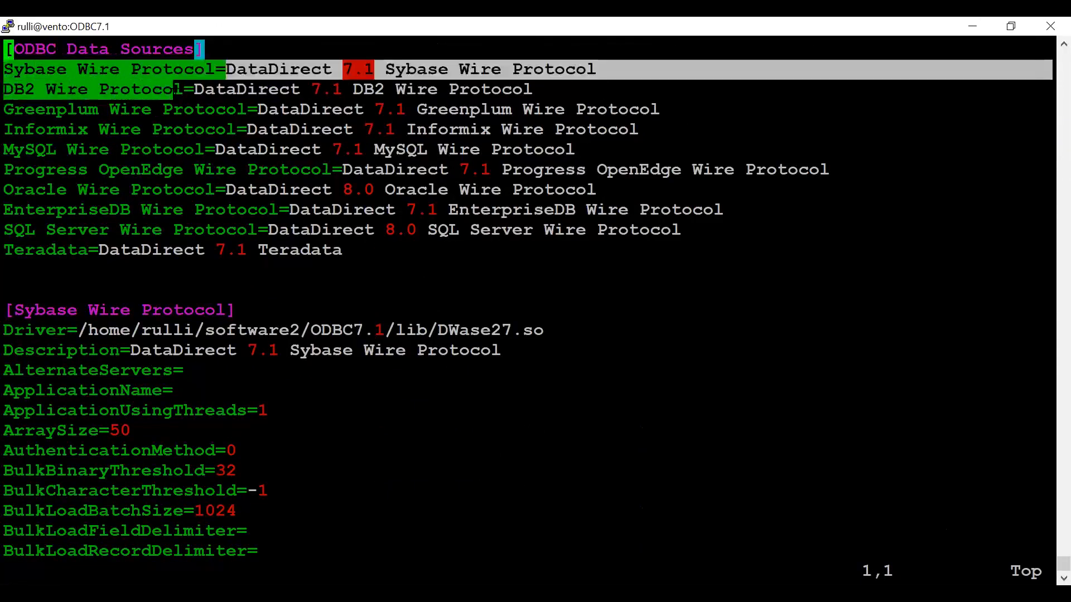
left_click_drag(215, 89, 564, 204)
left_click(480, 205)
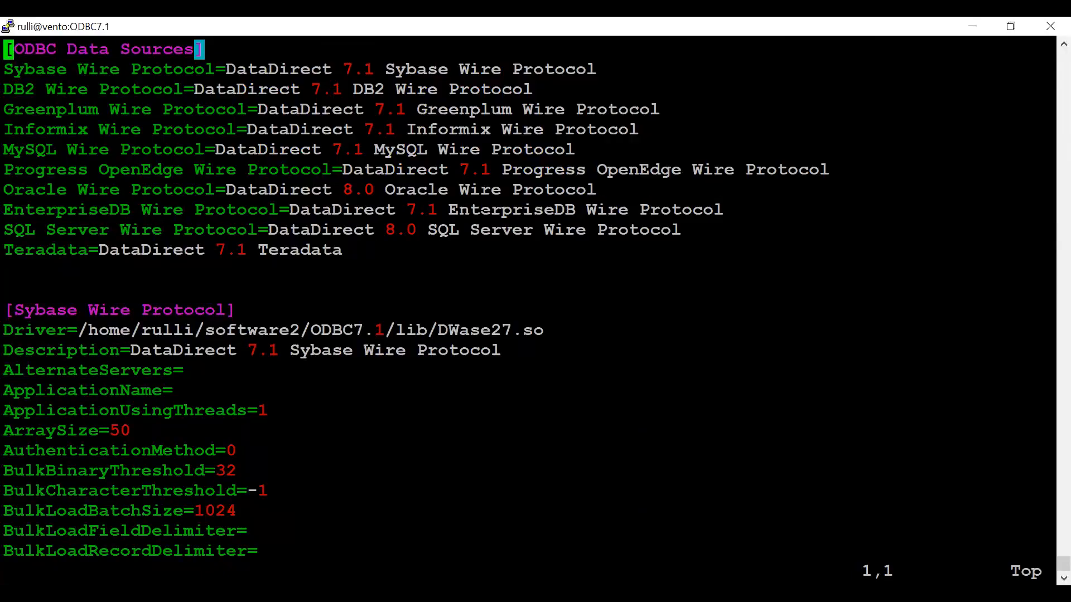
Scroll to the oracledemo1 data source and examine its name, description and driver path.
key("Down")
key("Down")
key("Down")
key("Down")
key("Down")
key("Down")
key("Down")
key("Down")
key("Down")
key("Down")
key("Down")
key("Down")
key("Down")
key("Down")
key("Down")
key("Down")
key("Down")
key("Down")
key("Down")
key("Down")
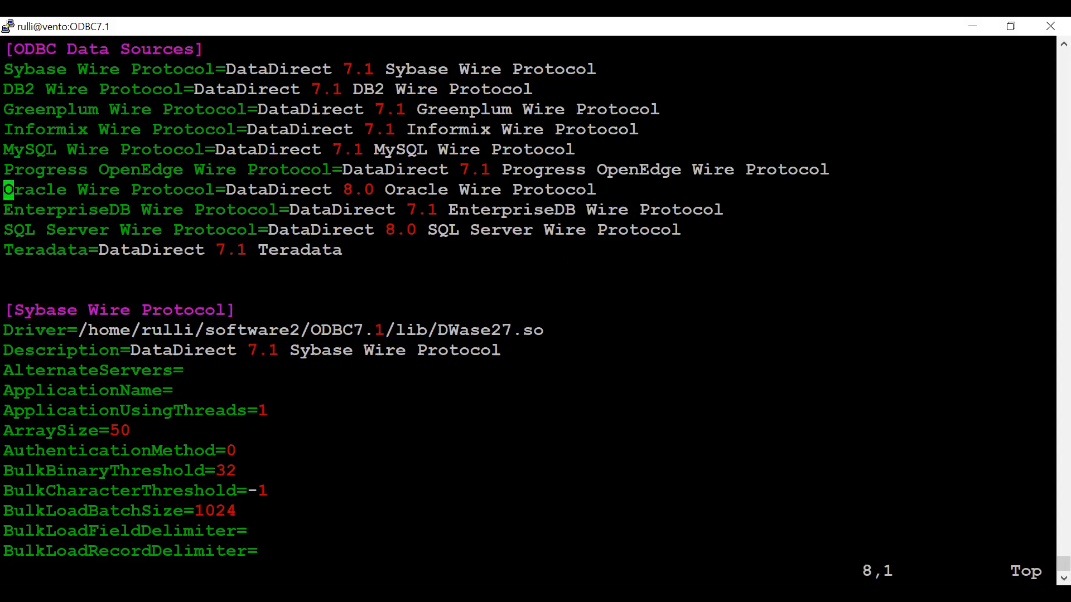
key("Down")
key("Down")
key("Down")
key("Down")
key("Down")
key("Down")
key("Down")
key("Down")
key("Down")
key("Down")
key("Down")
key("Down")
key("Down")
key("Down")
key("Down")
key("Down")
key("Down")
key("Down")
key("Down")
key("Down")
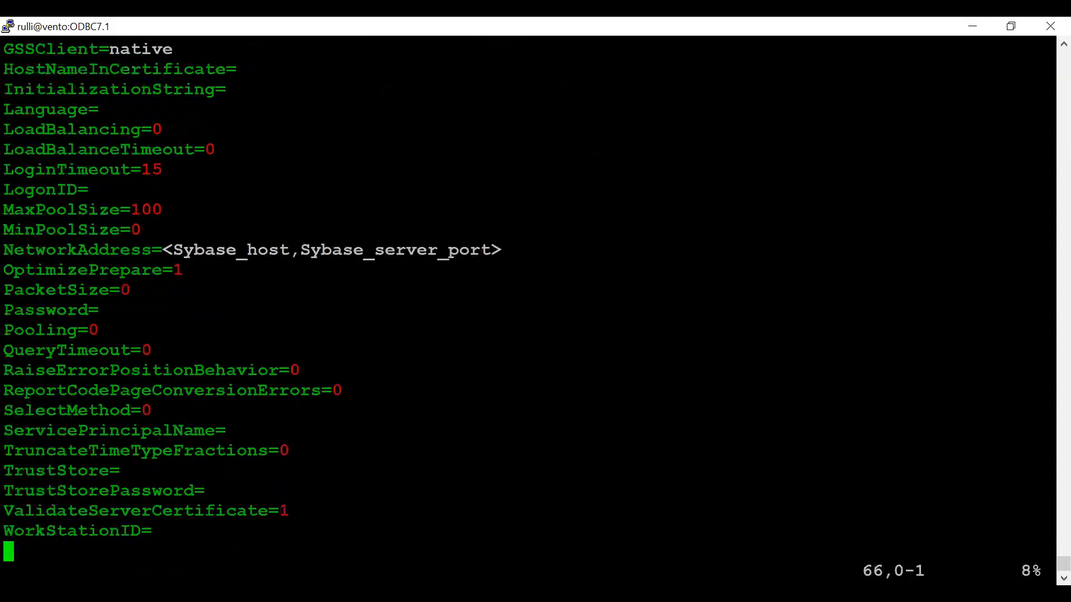
key("Down")
key("Down")
key("Down")
key("Down")
key("Down")
key("Down")
key("Down")
key("Down")
key("Down")
key("Down")
key("Down")
key("Down")
key("Down")
key("Down")
key("Down")
key("Down")
key("Down")
key("Down")
key("Down")
key("Down")
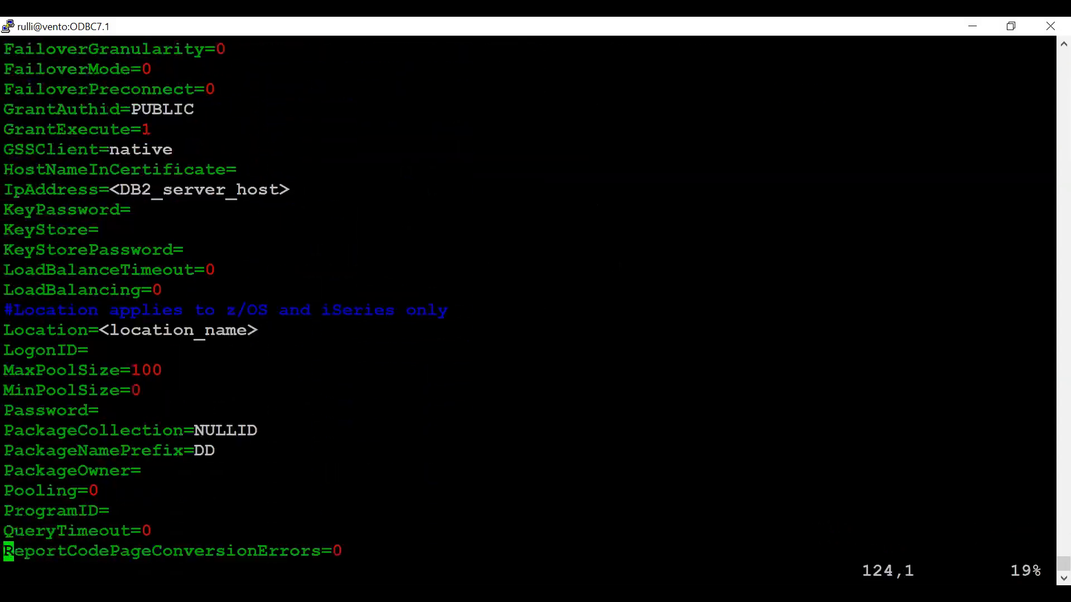
key("Down")
key("Down")
key("Down")
key("Down")
key("Down")
key("Down")
key("Down")
key("Down")
key("Down")
key("Down")
key("Down")
key("Down")
key("Down")
key("Down")
key("Down")
key("Down")
key("Down")
key("Down")
key("Down")
key("Down")
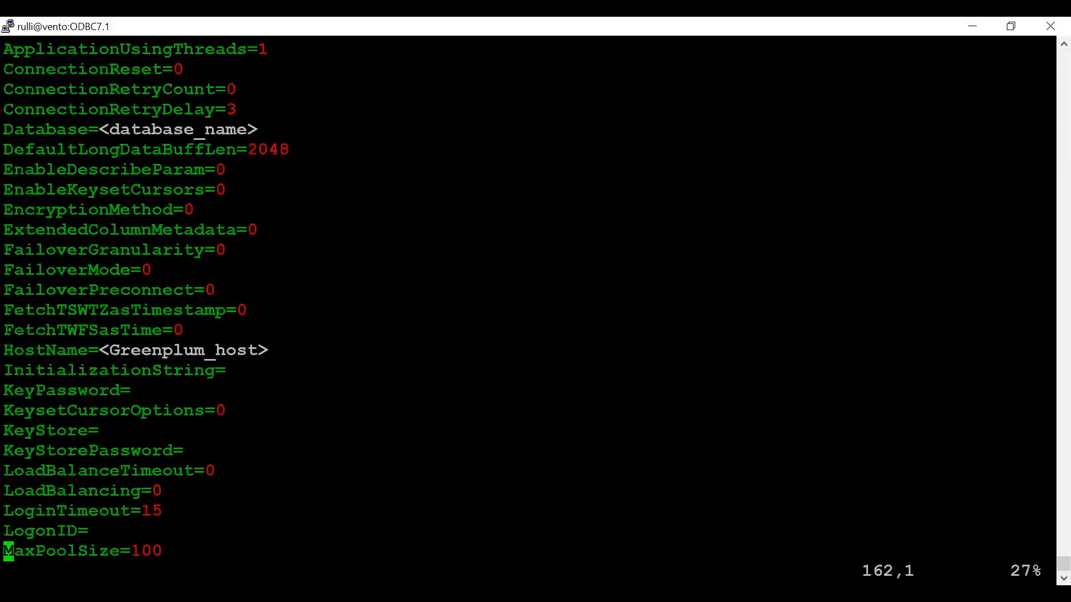
key("Down")
key("Down")
key("Down")
key("Down")
key("Down")
key("Down")
key("Down")
key("Down")
key("Down")
key("Down")
key("Down")
key("Down")
key("Down")
key("Down")
key("Down")
key("Down")
key("Down")
key("Down")
key("Down")
key("Down")
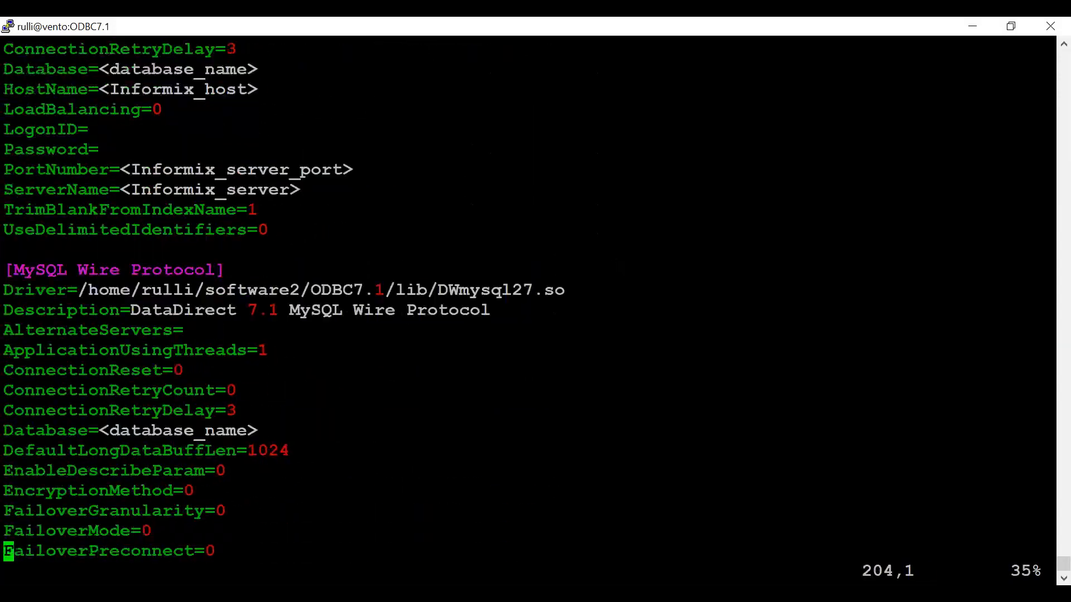
key("Down")
key("Down")
key("Down")
key("Down")
key("Down")
key("Down")
key("Down")
key("Down")
key("Down")
key("Down")
key("Down")
key("Down")
key("Down")
key("Down")
key("Down")
key("Down")
key("Down")
key("Down")
key("Down")
key("Down")
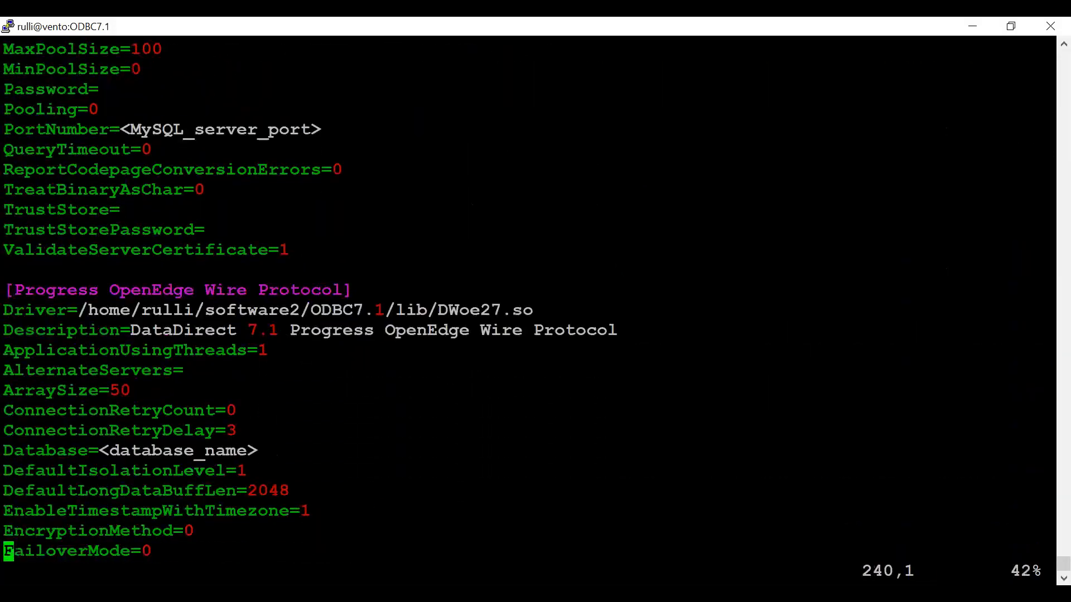
key("Down")
key("Down")
key("Down")
key("Down")
key("Down")
key("Down")
key("Down")
key("Down")
key("Down")
key("Down")
key("Down")
key("Down")
key("Down")
key("Down")
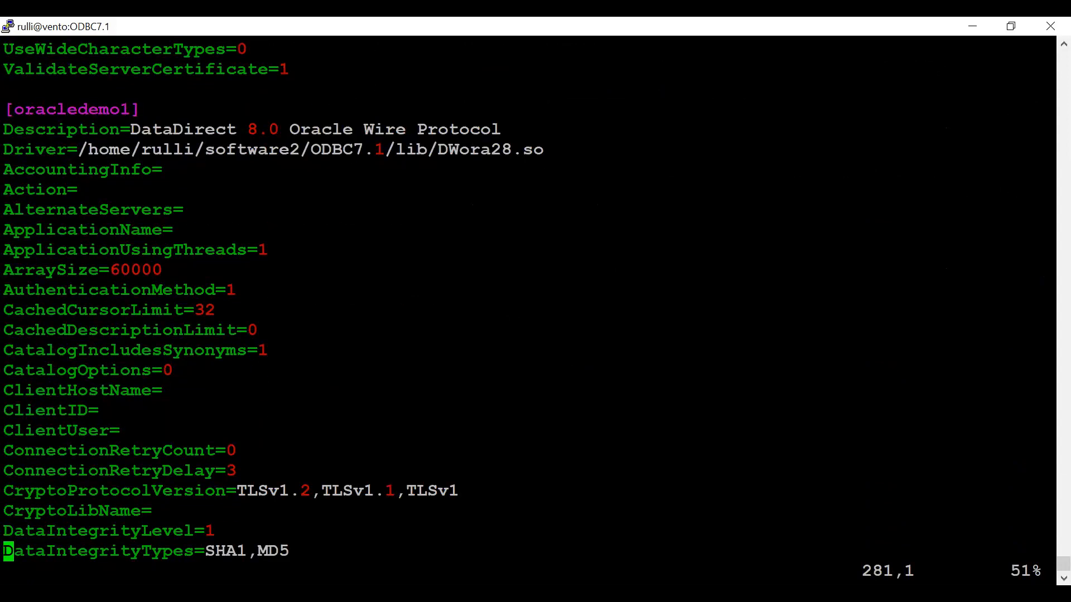
left_click_drag(16, 109, 124, 109)
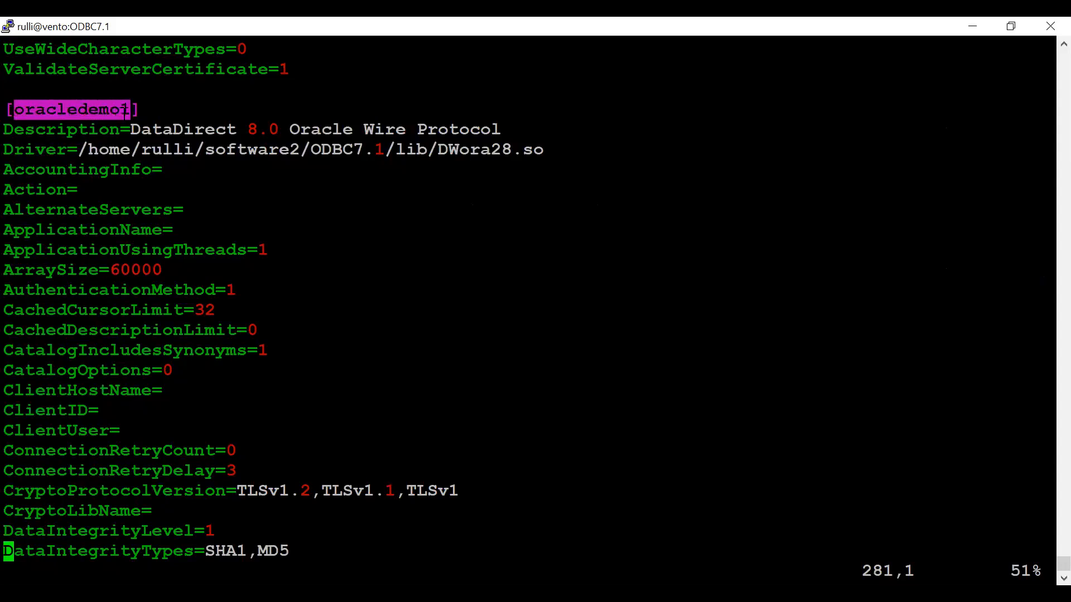
left_click(132, 129)
left_click_drag(130, 130, 502, 130)
left_click_drag(79, 150, 442, 151)
left_click(412, 150)
left_click(441, 150)
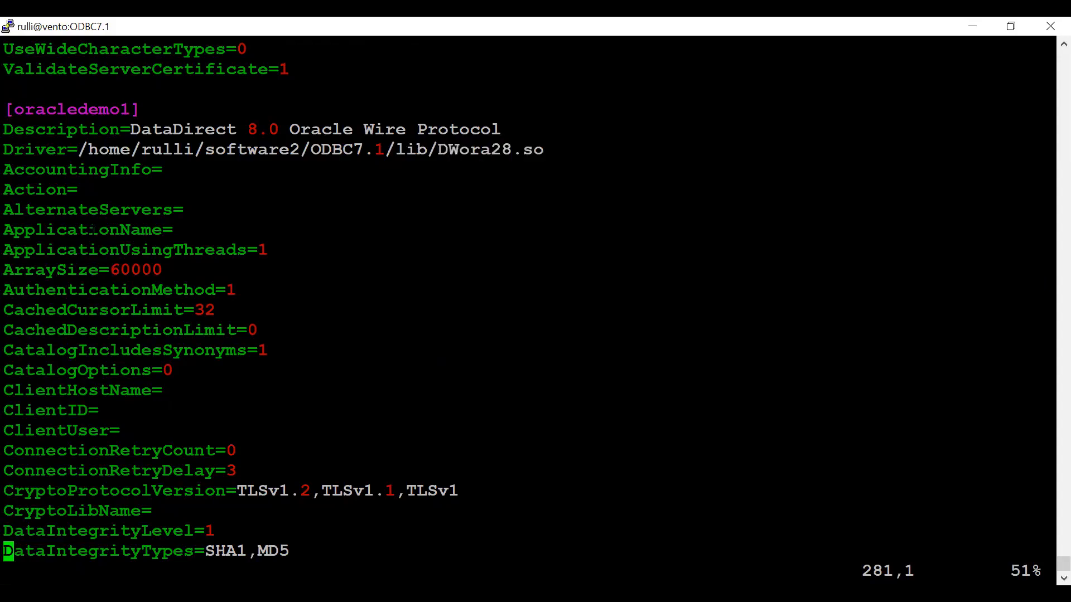
Scroll through the oracledemo1 settings and examine its HostName and ServiceName entries.
key("Down")
key("Down")
key("Down")
key("Down")
key("Down")
key("Down")
key("Down")
key("Down")
key("Down")
key("Down")
key("Down")
key("Down")
key("Down")
key("Down")
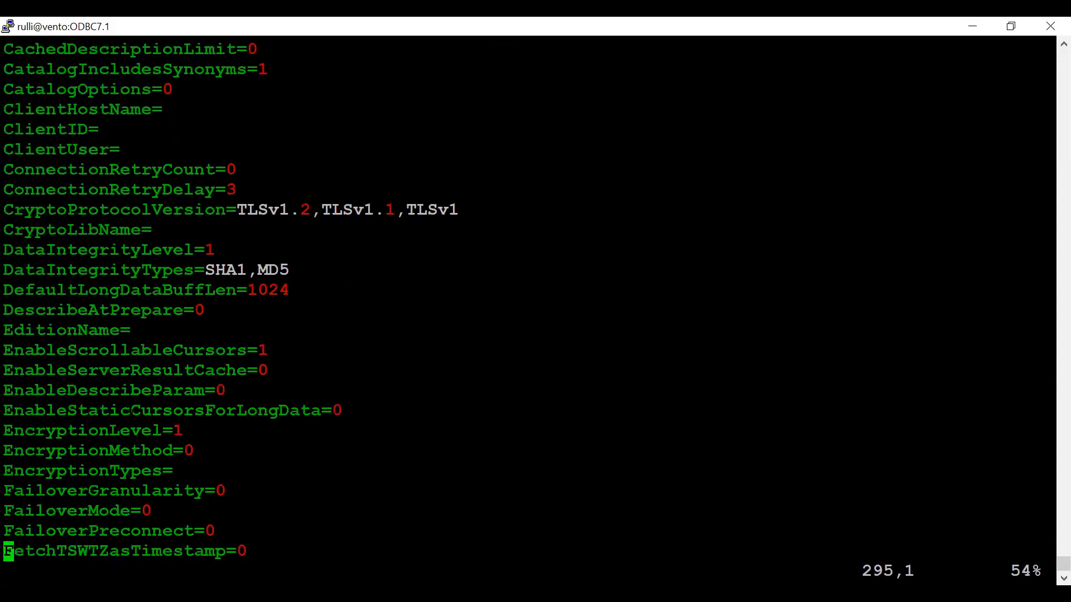
key("Down")
key("Down")
key("Down")
key("Down")
left_click_drag(90, 511, 200, 510)
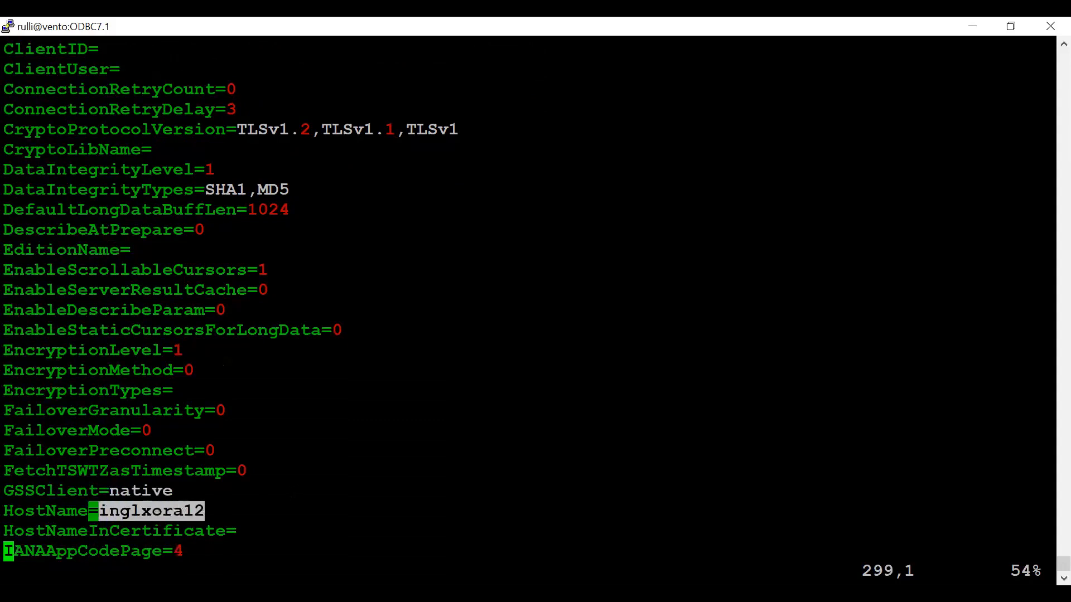
key("Down")
key("Down")
key("Down")
key("Down")
key("Down")
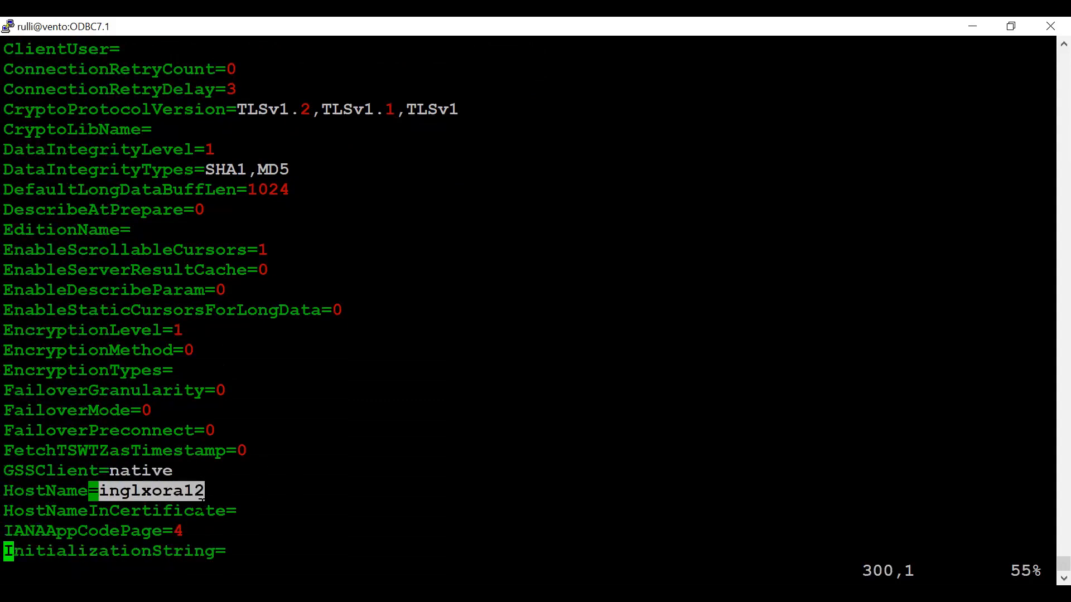
key("Down")
key("Down")
key("Down")
key("Down")
key("Down")
key("Down")
key("Down")
key("Down")
key("Down")
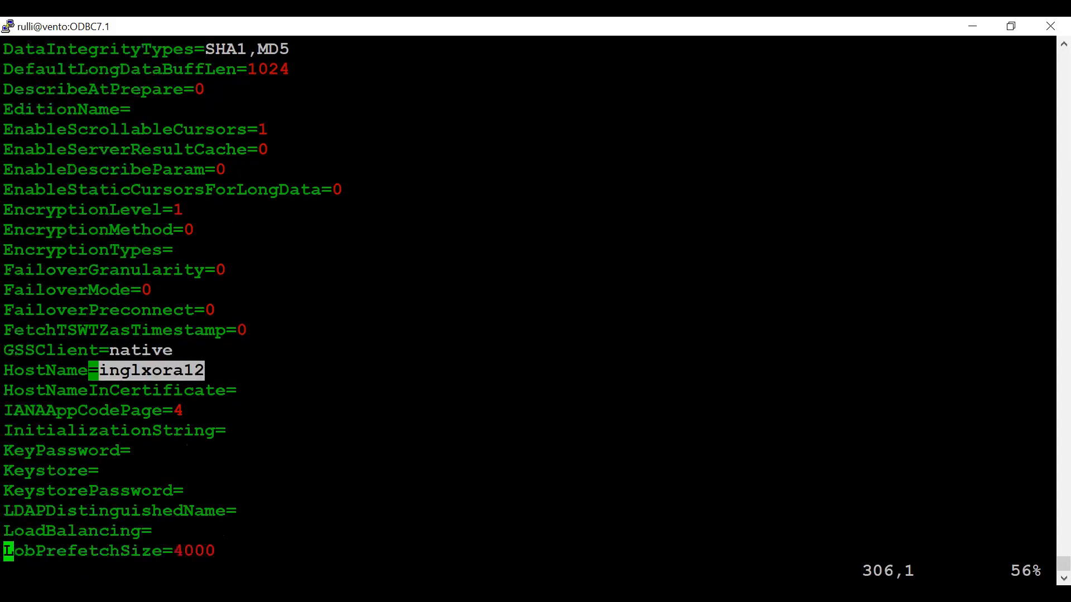
key("Down")
key("Down")
key("Down")
key("Down")
key("Down")
key("Down")
key("Down")
key("Down")
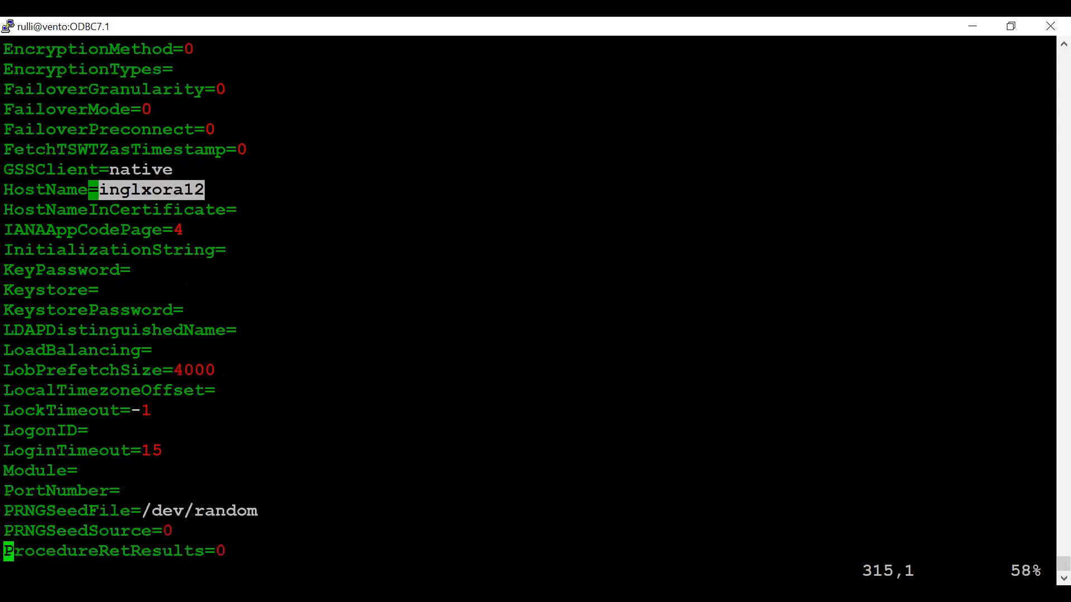
key("Down")
key("Down")
key("Down")
key("Down")
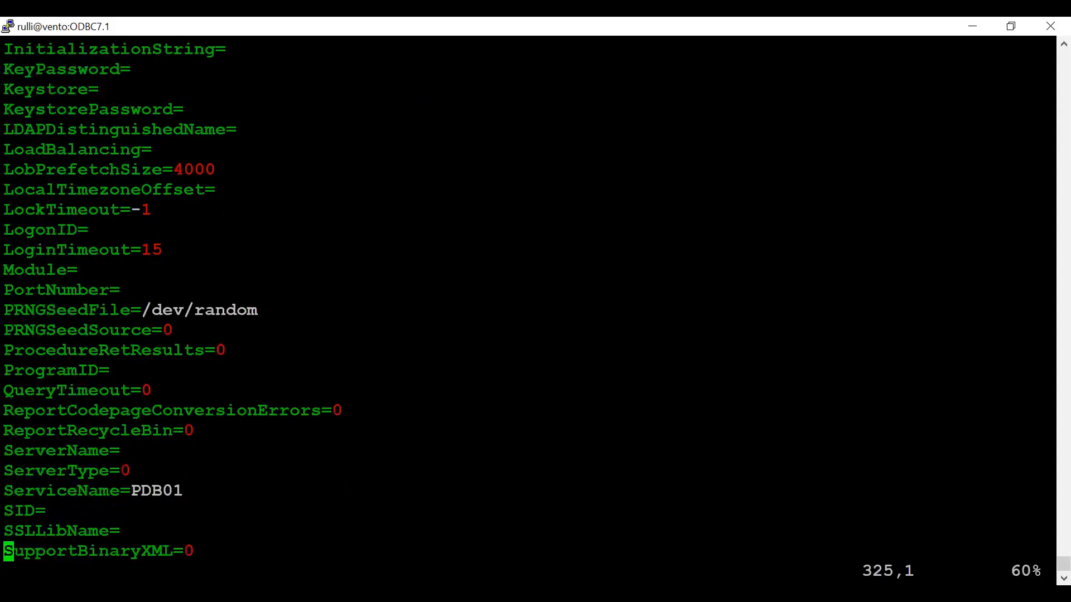
key("Down")
key("Down")
key("Down")
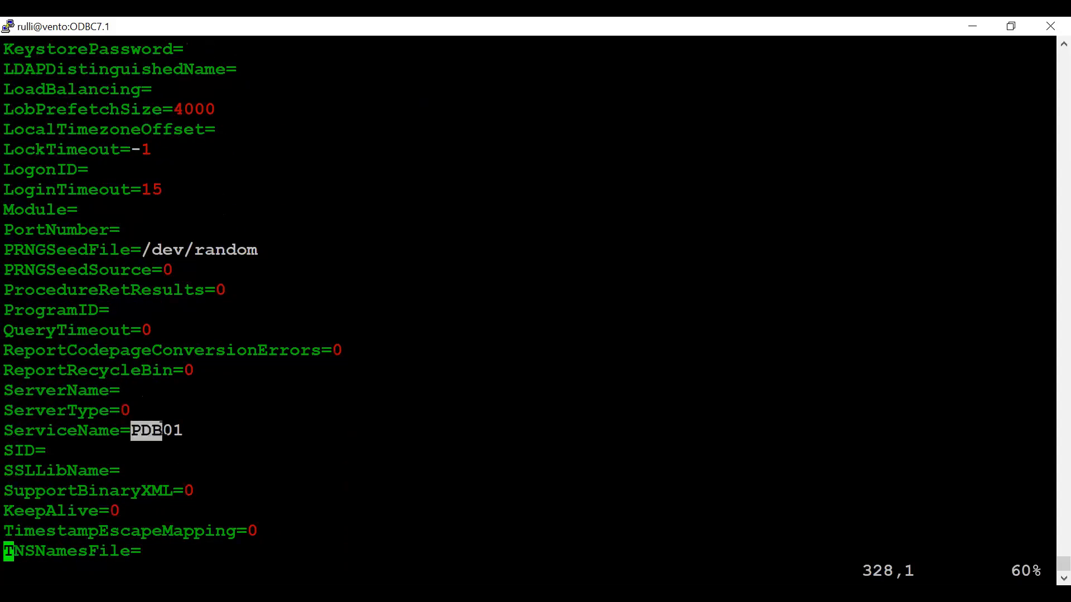
key("Down")
key("Down")
key("Down")
key("Down")
key("Down")
key("Down")
key("Down")
key("Down")
key("Down")
key("Down")
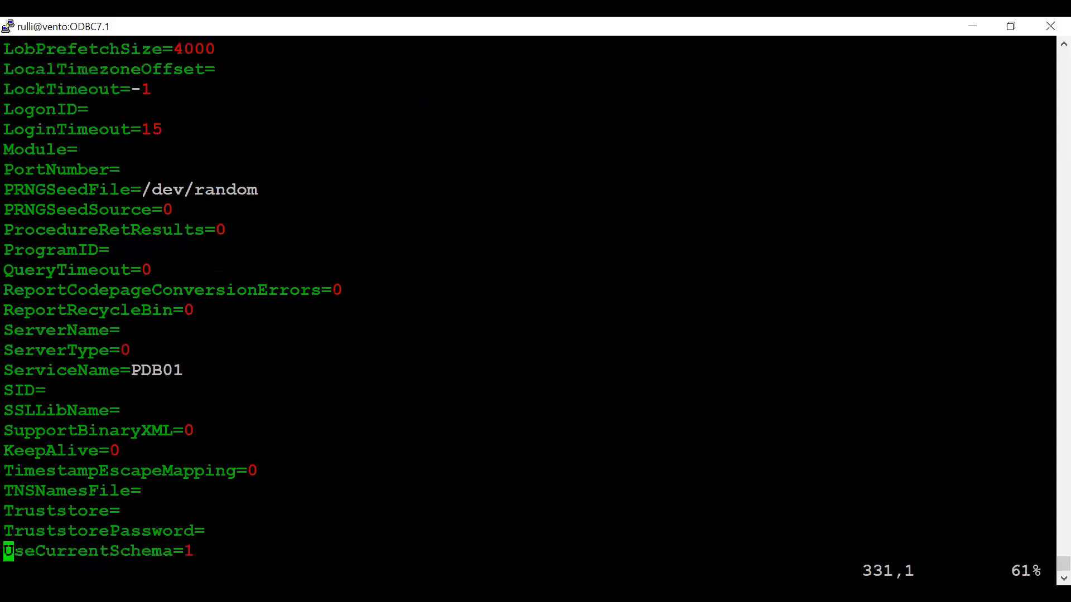
Scroll to the postgresdemo1 data source and examine its name, driver path and description.
key("Down")
key("Down")
key("Down")
key("Down")
key("Down")
key("Down")
key("Down")
key("Down")
key("Down")
key("Down")
key("Down")
key("Down")
key("Down")
key("Down")
key("Down")
key("Down")
key("Down")
key("Down")
key("Down")
key("Down")
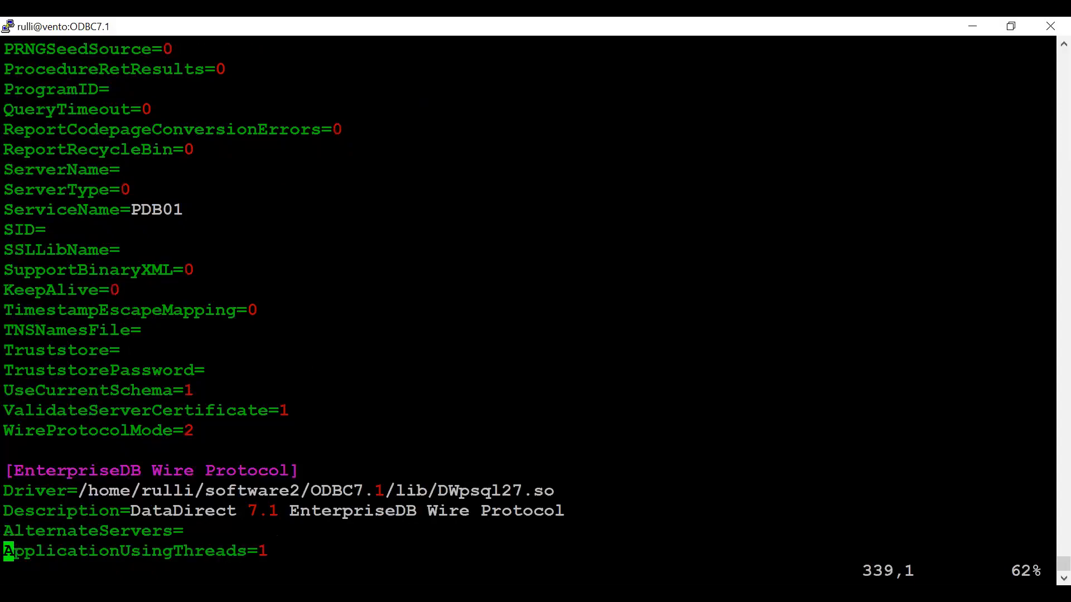
key("Down")
key("Down")
key("Down")
key("Down")
key("Down")
key("Down")
key("Down")
key("Down")
key("Down")
key("Down")
key("Down")
key("Down")
key("Down")
key("Down")
key("Down")
key("Down")
key("Down")
key("Down")
key("Down")
key("Down")
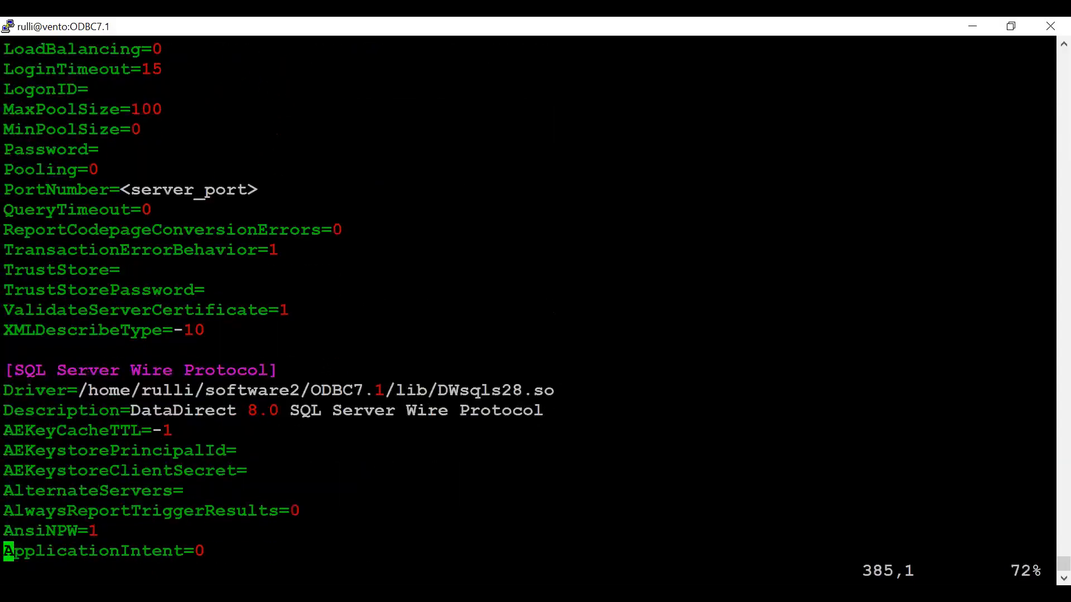
key("Down")
key("Down")
key("Down")
key("Down")
key("Down")
key("Down")
key("Down")
key("Down")
key("Down")
key("Down")
key("Down")
key("Down")
key("Down")
key("Down")
key("Down")
key("Down")
key("Down")
key("Down")
key("Down")
key("Down")
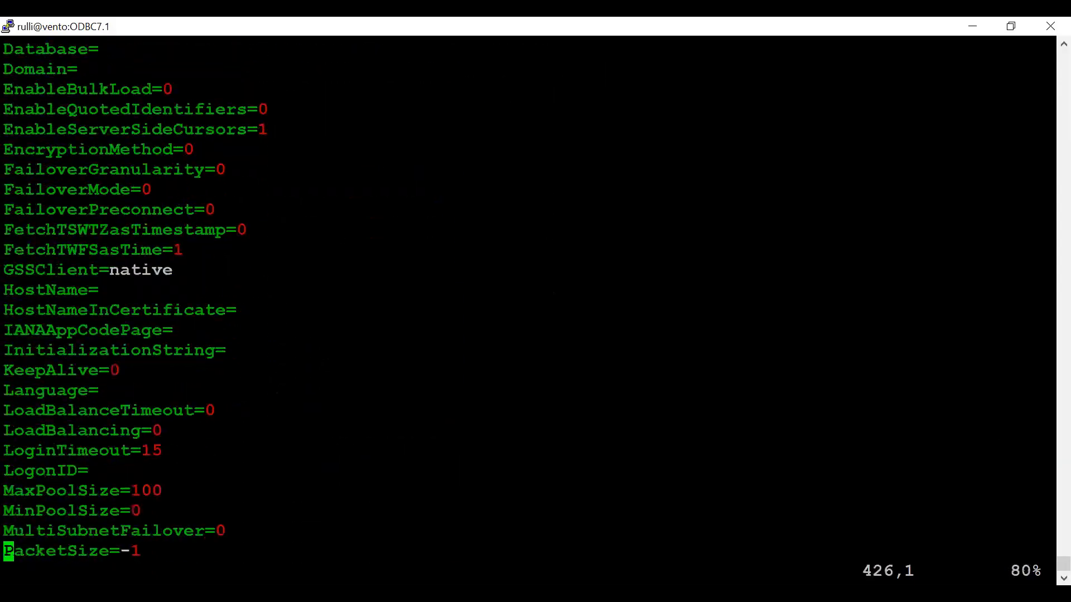
key("Down")
key("Down")
key("Down")
key("Down")
key("Down")
key("Down")
key("Down")
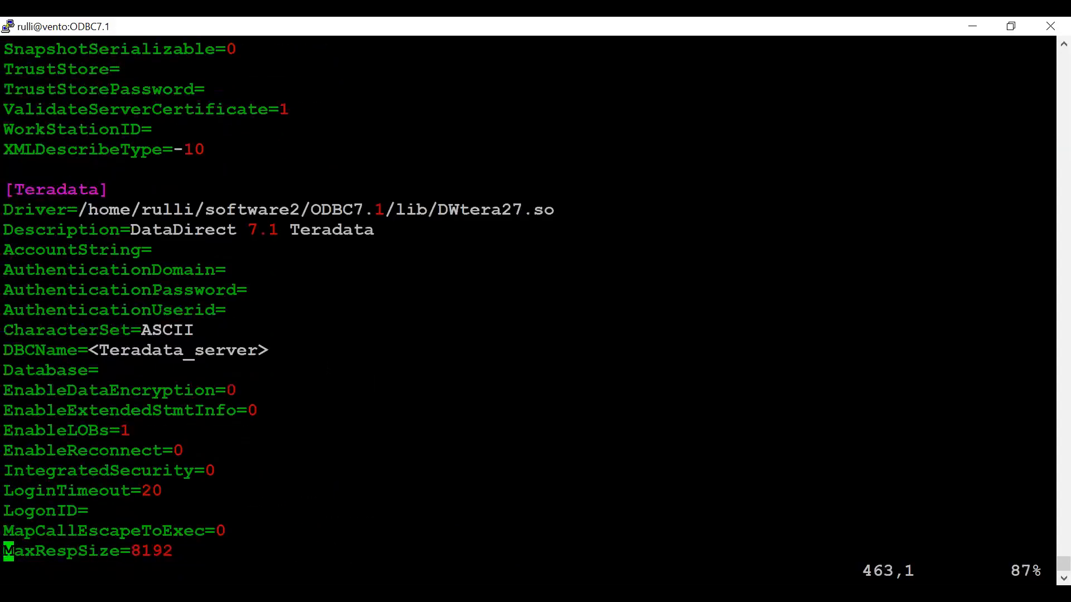
key("Down")
key("Down")
key("Down")
key("Down")
key("Down")
key("Down")
key("Down")
key("Down")
key("Down")
key("Down")
key("Down")
key("Down")
key("Down")
key("Down")
key("Down")
key("Down")
key("Down")
key("Down")
key("Down")
key("Down")
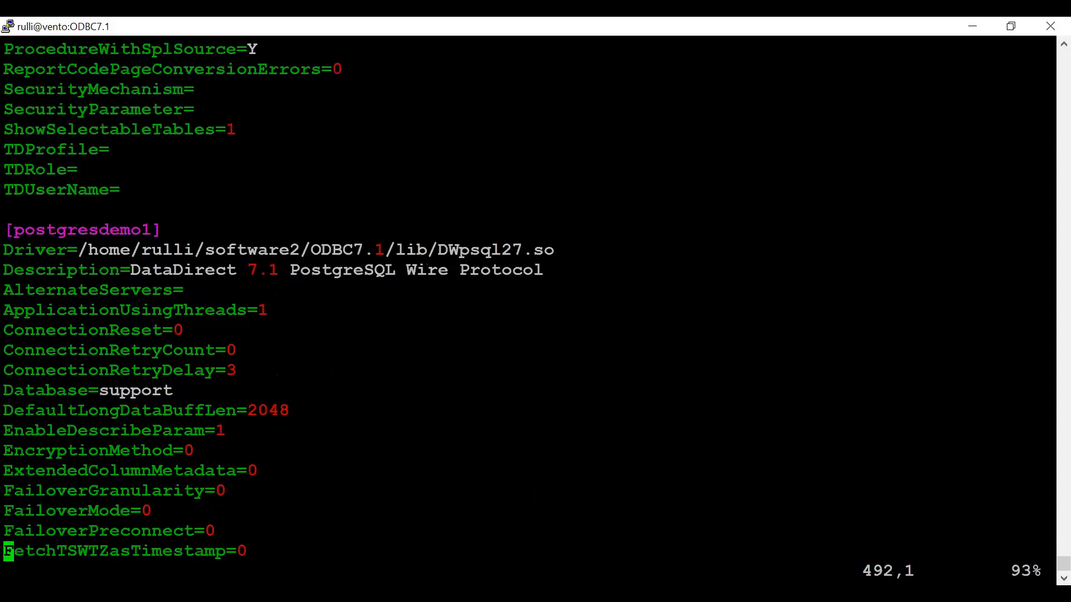
key("Down")
left_click_drag(6, 149, 158, 149)
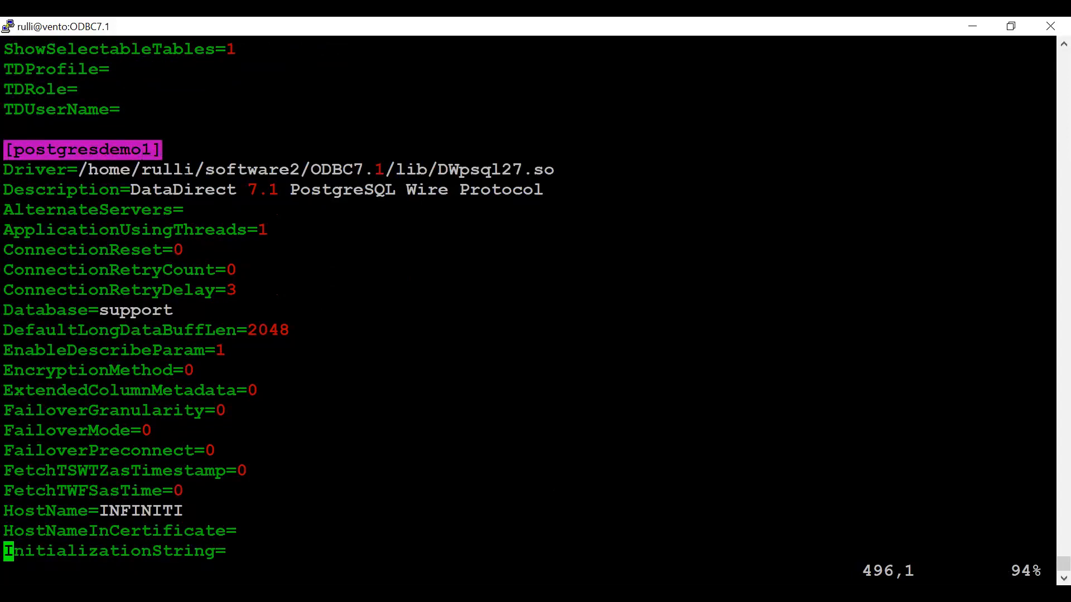
left_click_drag(79, 169, 554, 169)
left_click_drag(121, 190, 537, 189)
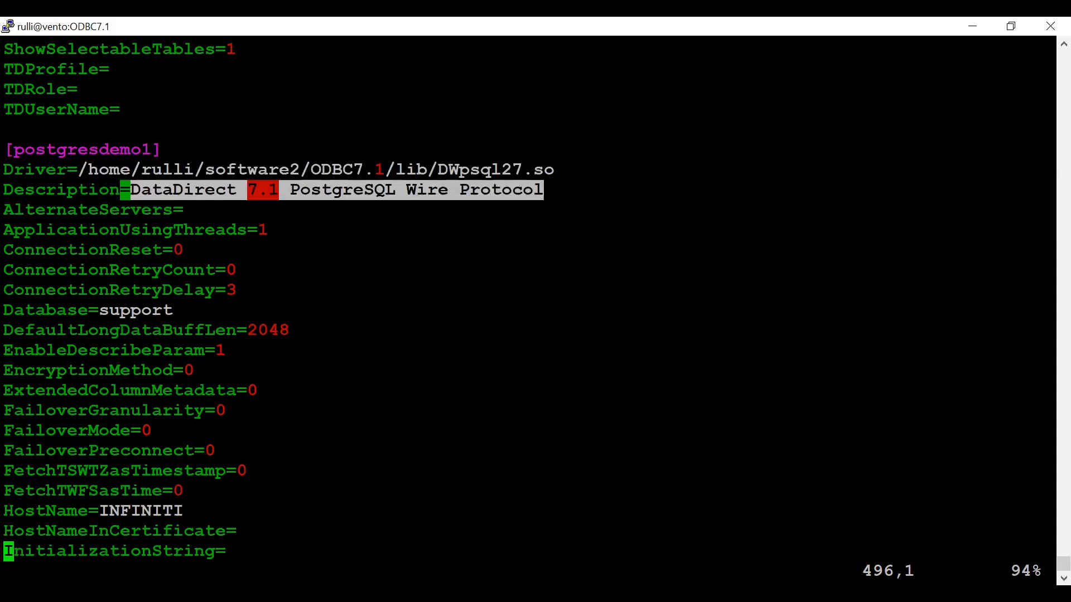
Examine the postgresdemo1 Database, HostName and Schema entries in odbc.ini.
left_click(537, 190)
key("Down")
key("Down")
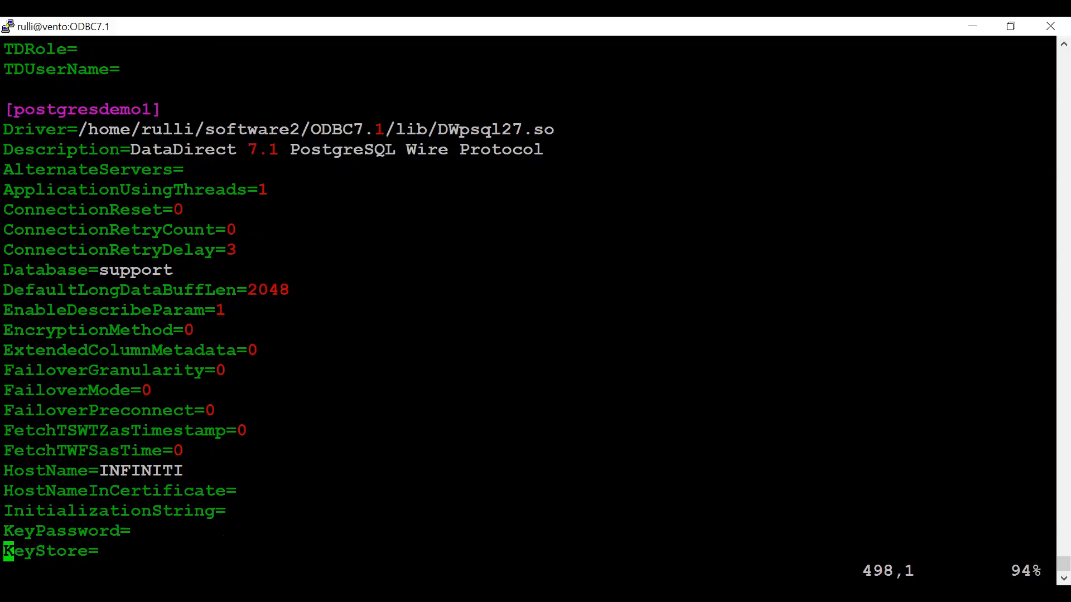
left_click_drag(4, 270, 173, 270)
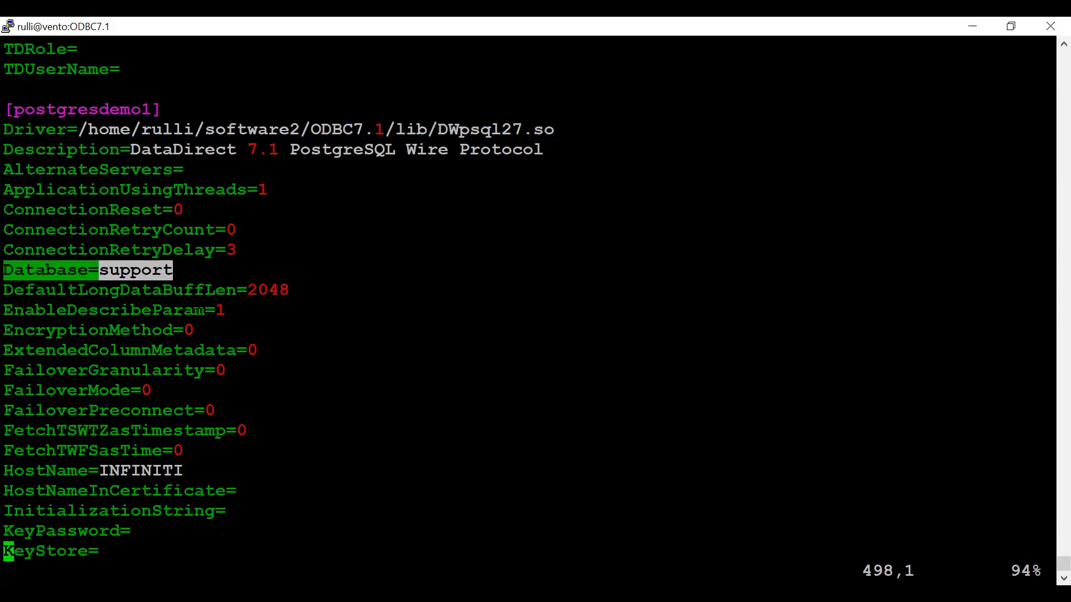
left_click_drag(3, 470, 184, 471)
key("Down")
key("Down")
key("Down")
key("Down")
key("Down")
key("Down")
key("Down")
key("Down")
key("Down")
key("Down")
key("Down")
key("Down")
key("Down")
key("Down")
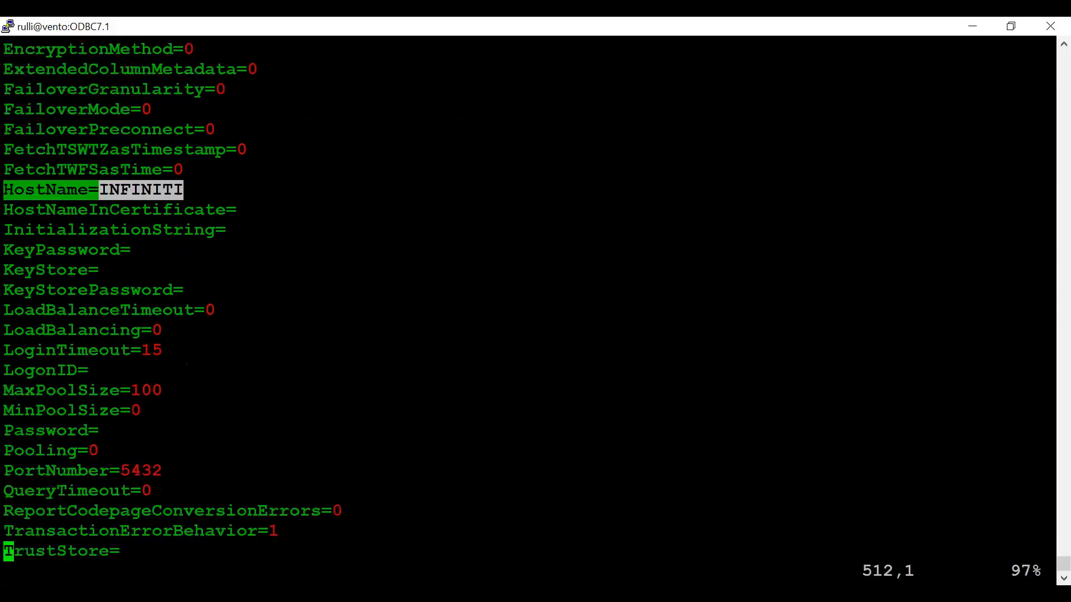
key("Down")
key("Down")
key("Down")
key("Down")
key("Down")
key("Down")
key("Down")
key("Down")
key("Down")
key("Down")
key("Down")
key("Down")
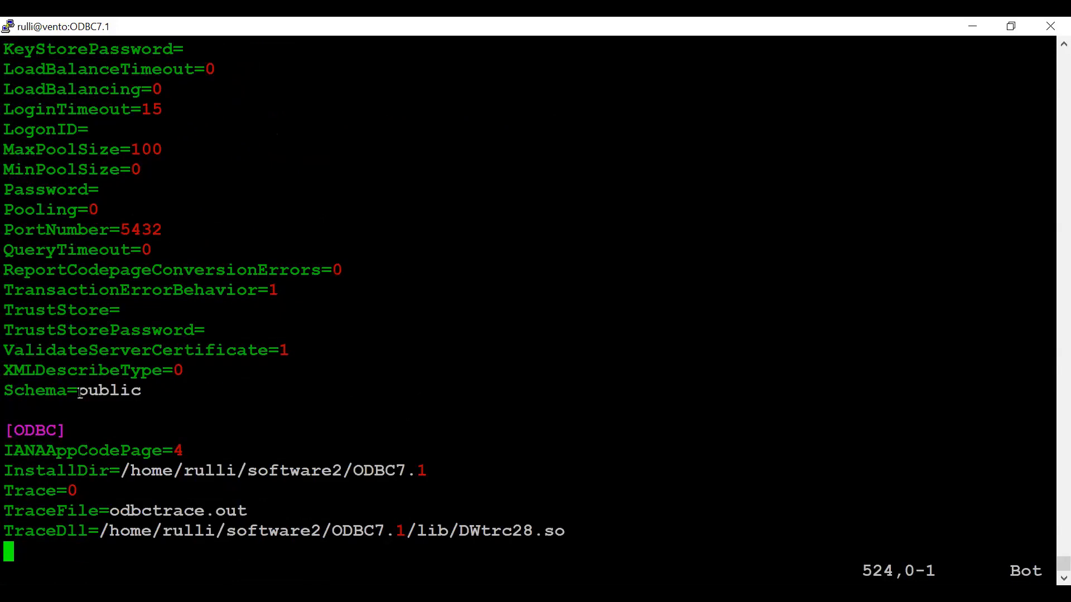
left_click_drag(79, 392, 136, 390)
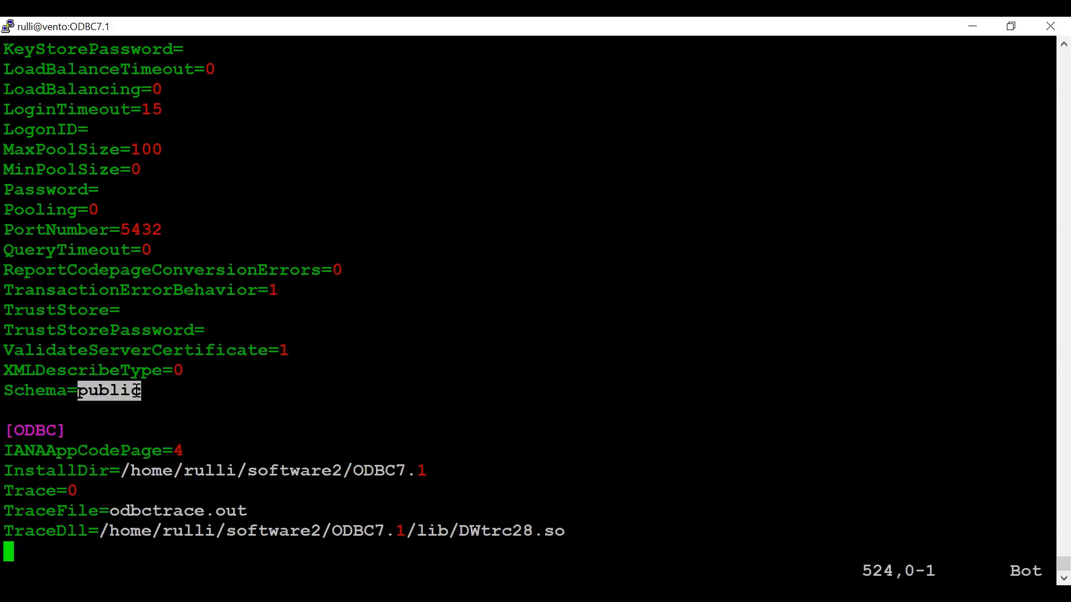
left_click(137, 390)
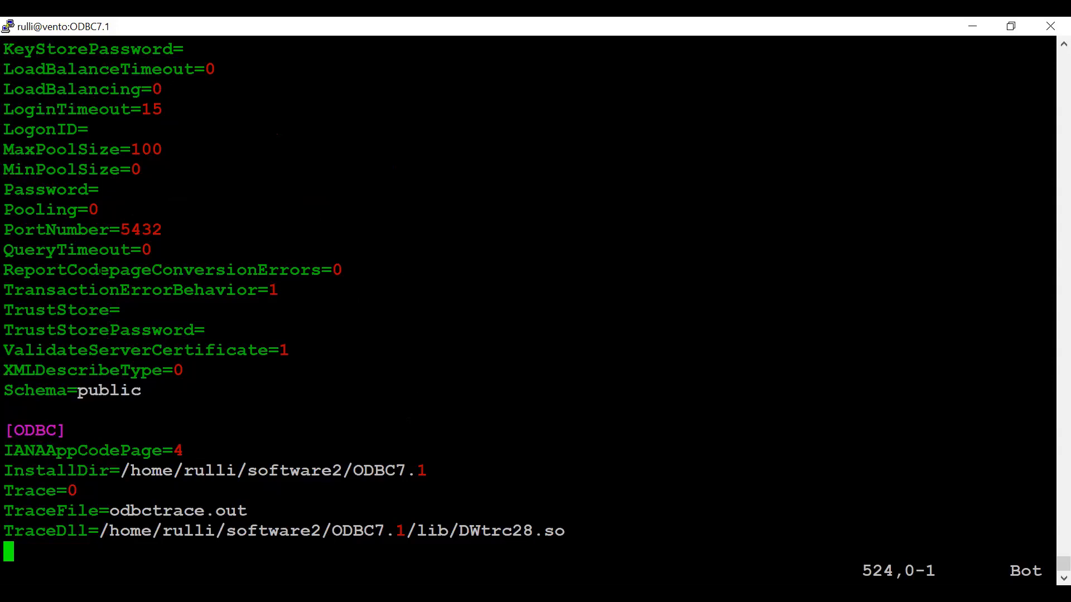
Save and quit odbc.ini with :wq, then change to the parent software2 directory.
type(":wq")
key("Return")
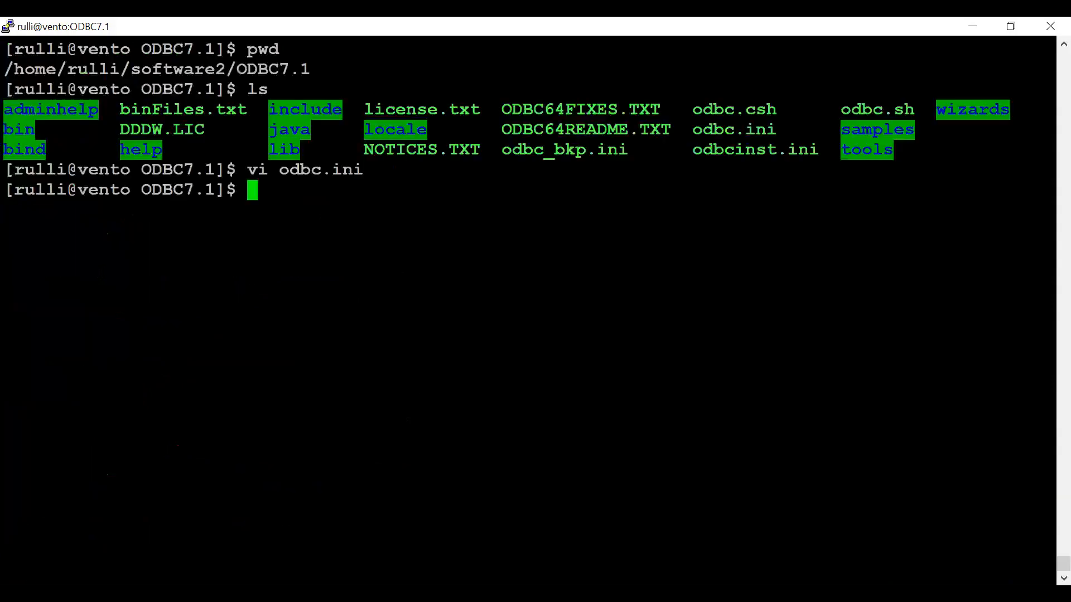
type("cd ..")
key("Return")
List the contents of the software2 directory.
type("cd")
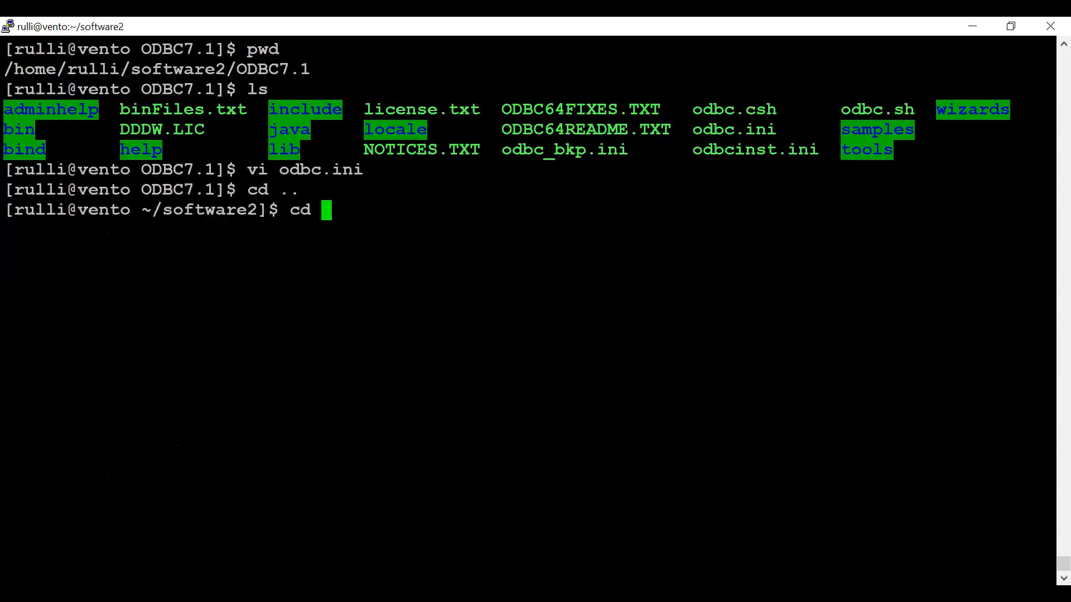
key("BackSpace")
key("BackSpace")
type("ls")
key("Return")
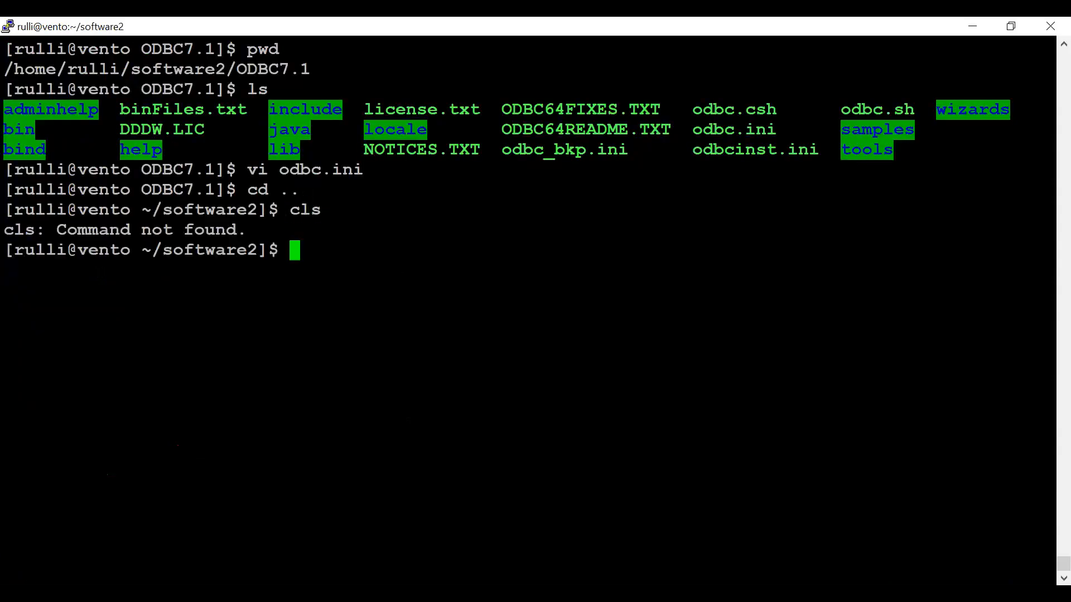
type("ls")
key("Return")
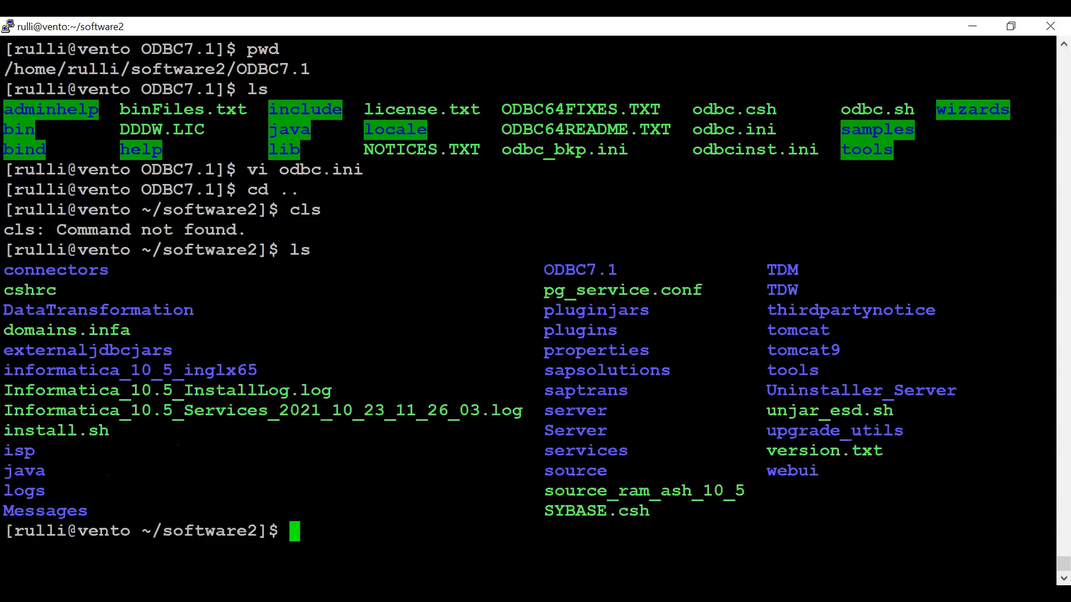
Open source_ram_ash_10_5 in vi and examine its ODBCHOME, ODBCINI, LD_LIBRARY_PATH and PATH settings.
double_click(567, 491)
key("ctrl+c")
type("vi")
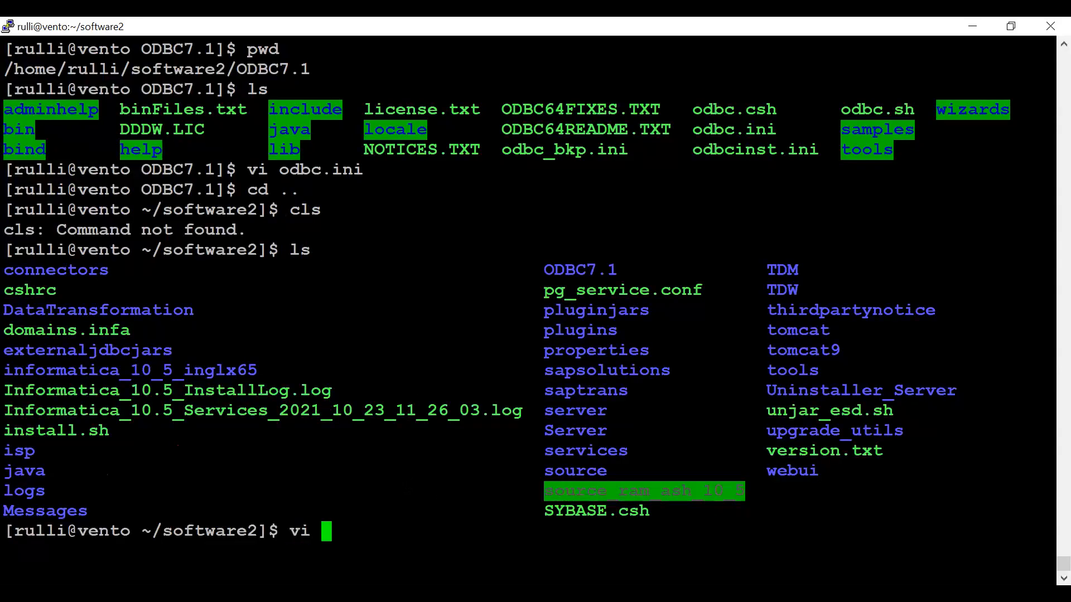
right_click(718, 491)
key("Return")
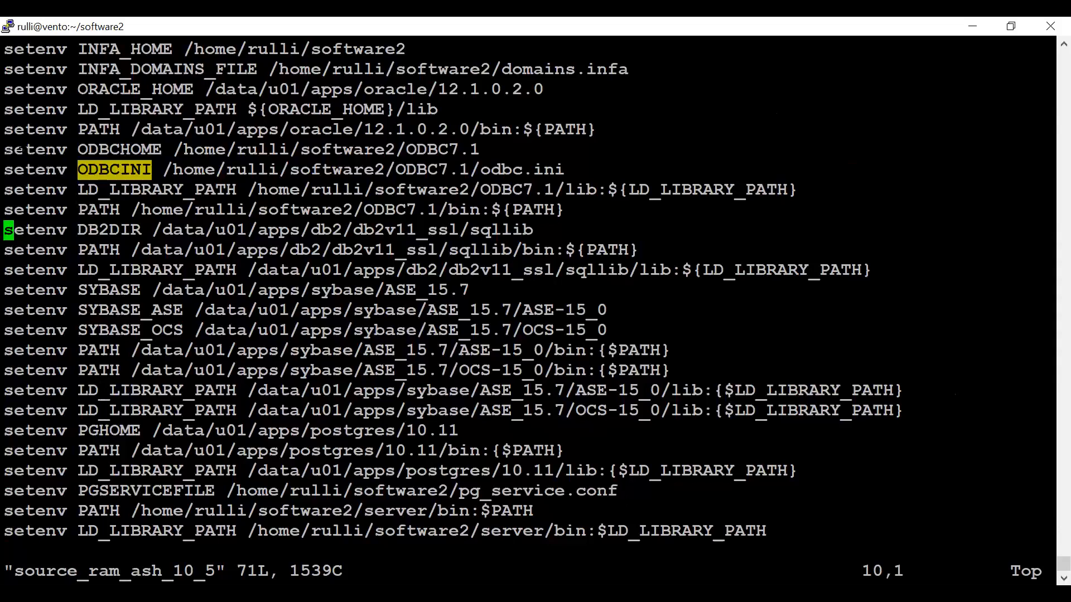
left_click_drag(5, 150, 561, 210)
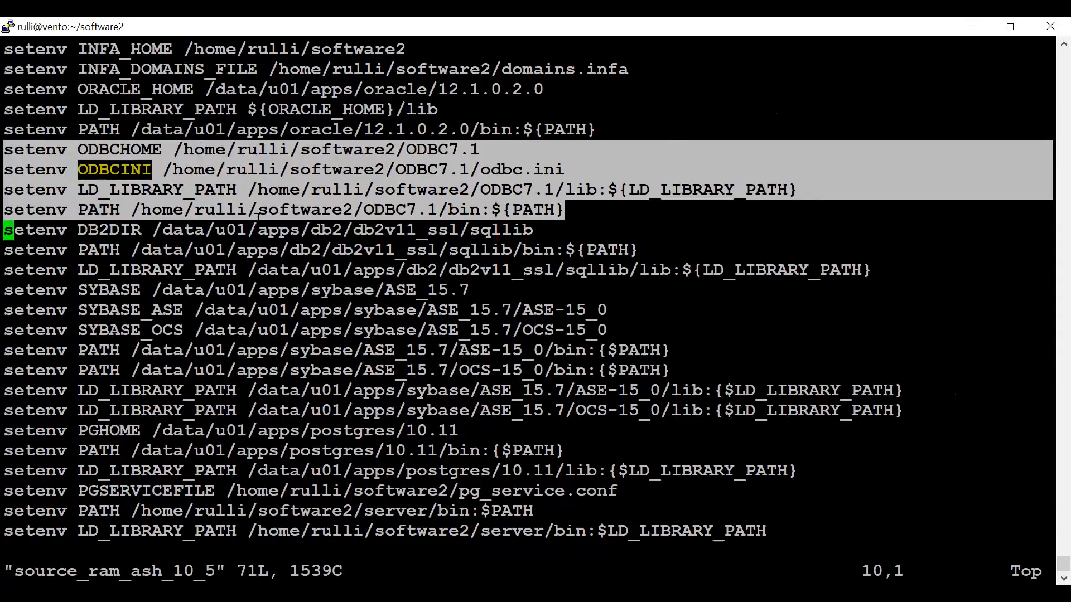
Switch to Workflow Manager and create a new ODBC relational connection named ODBC_ora_demo2.
key("alt+Tab")
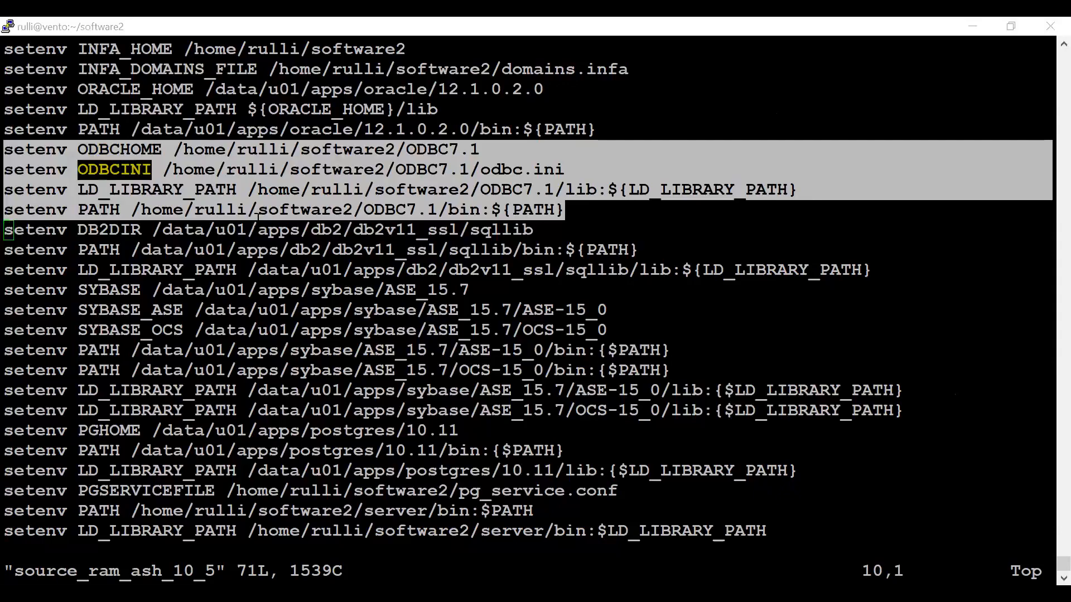
key("alt+Tab")
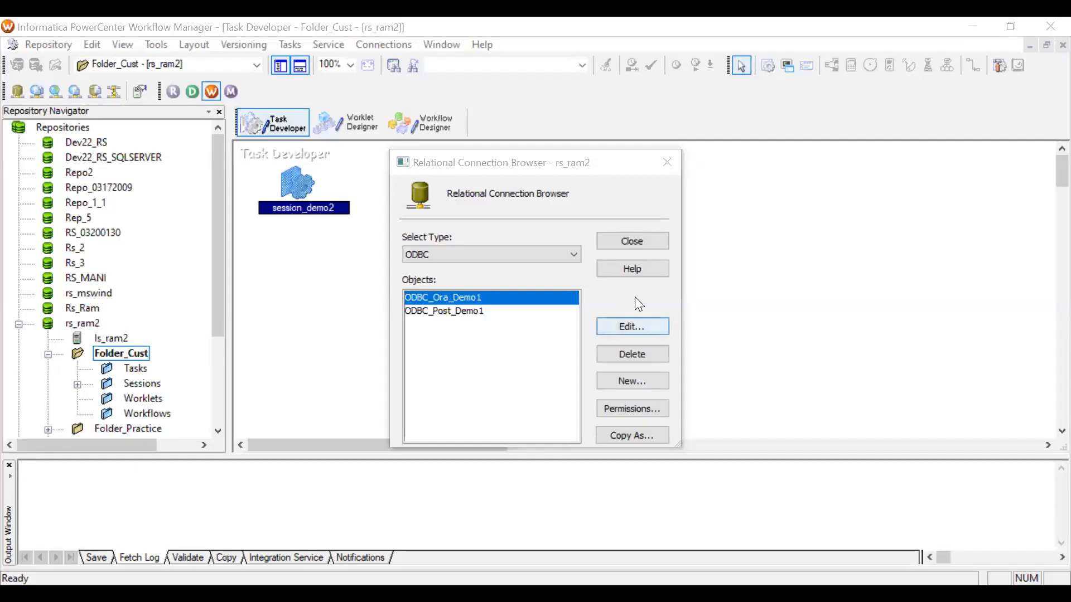
left_click(638, 380)
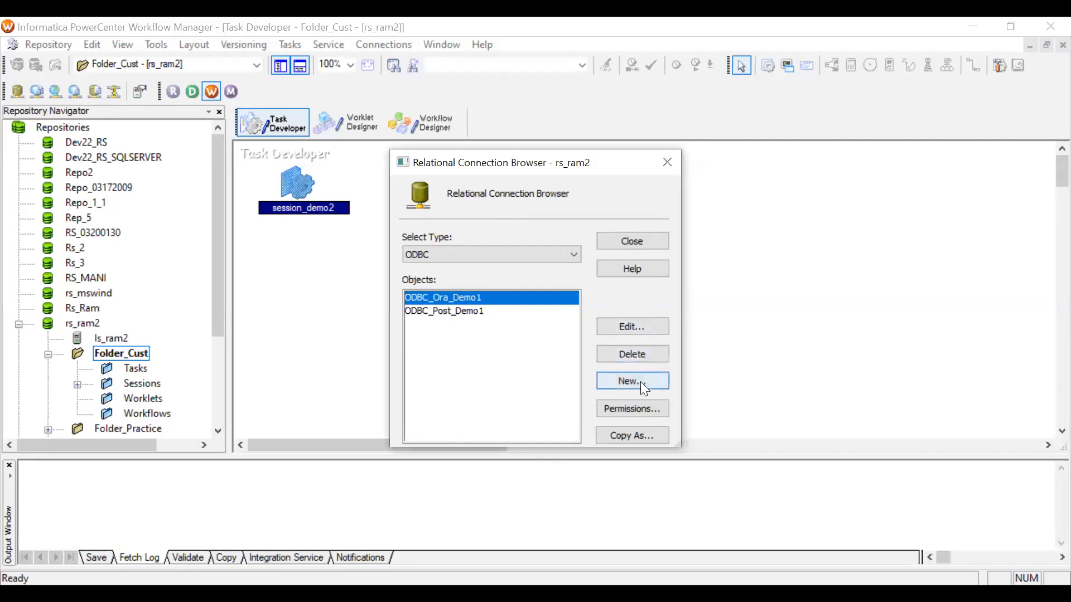
left_click(512, 158)
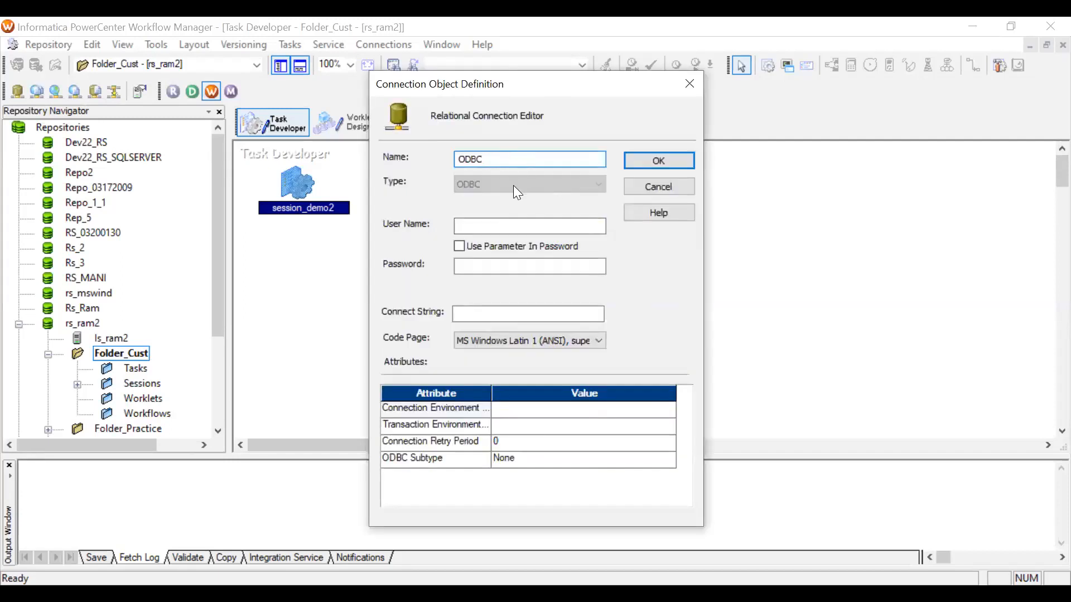
type("_ora_demo2")
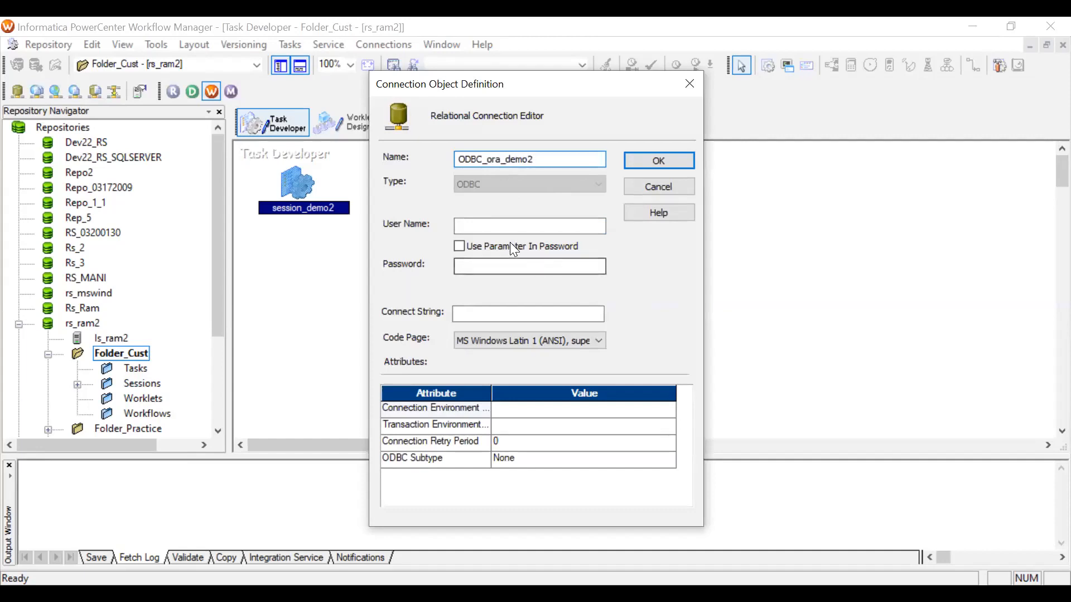
Enter the Oracle database user name and password for the connection.
left_click(485, 223)
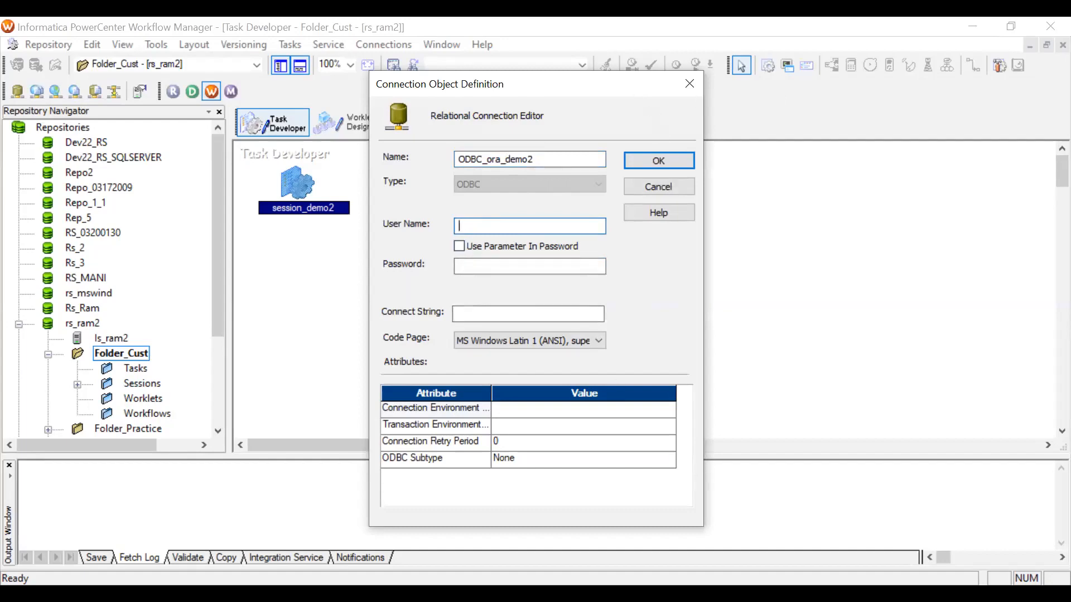
key("alt+Tab")
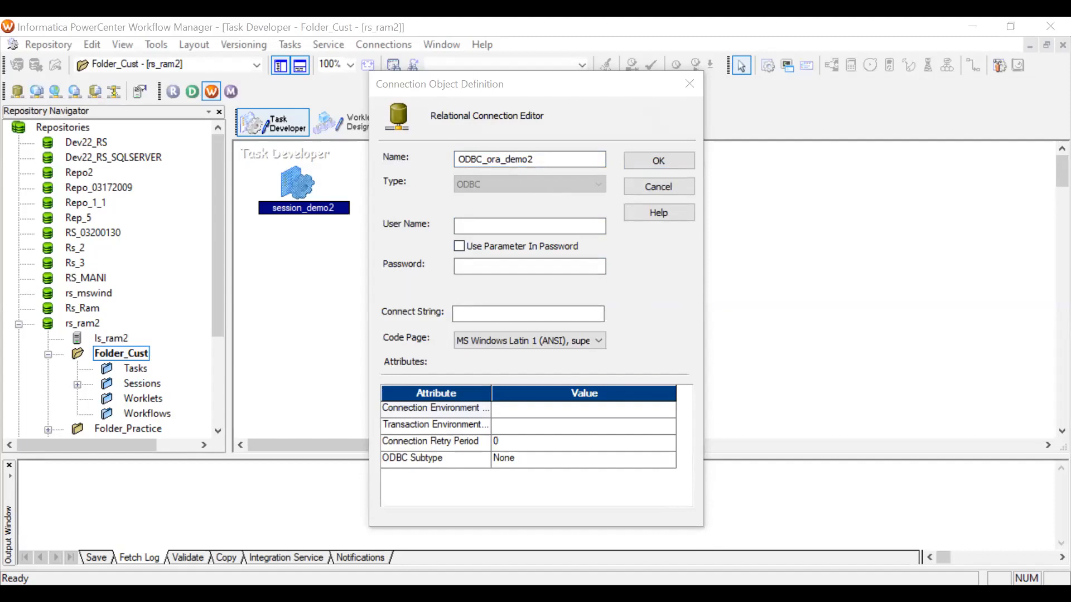
type("c04239507")
left_click(491, 265)
type("*")
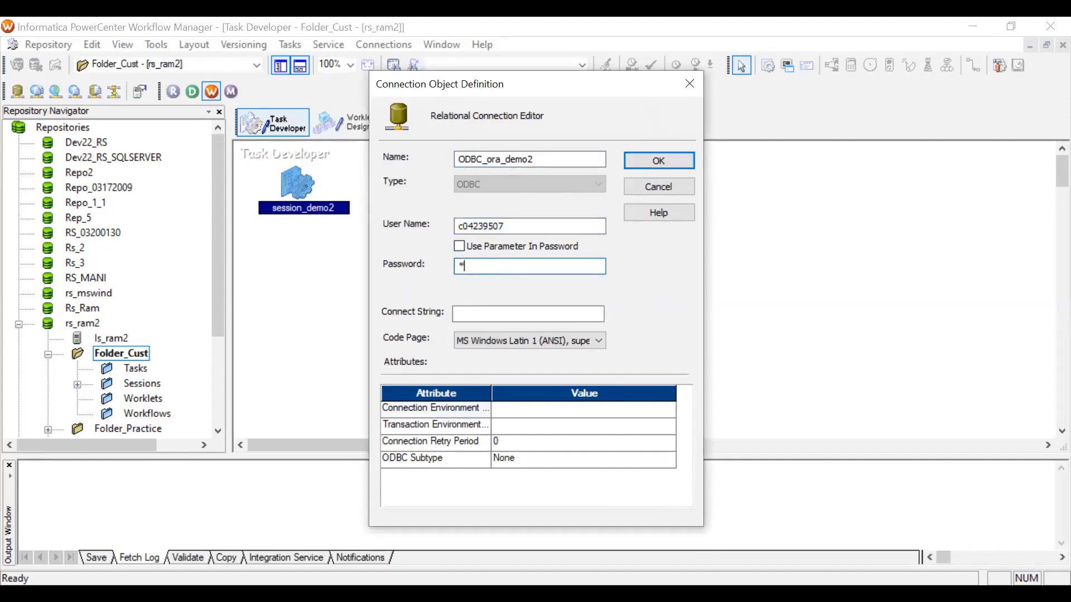
type("********")
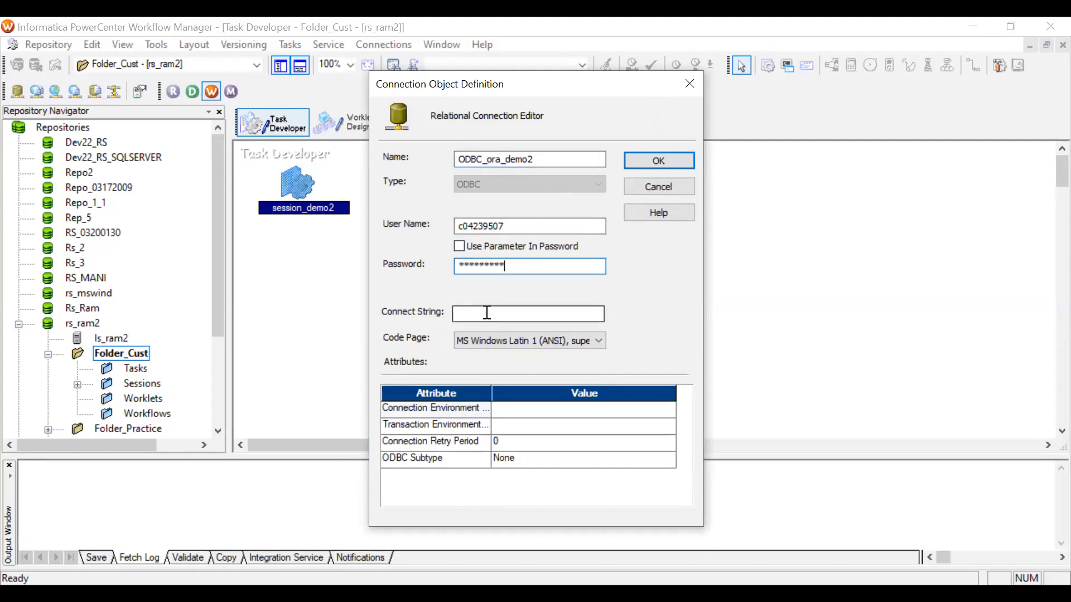
Set the connect string to oracledemo1 and save the ODBC_ora_demo2 connection.
left_click(487, 313)
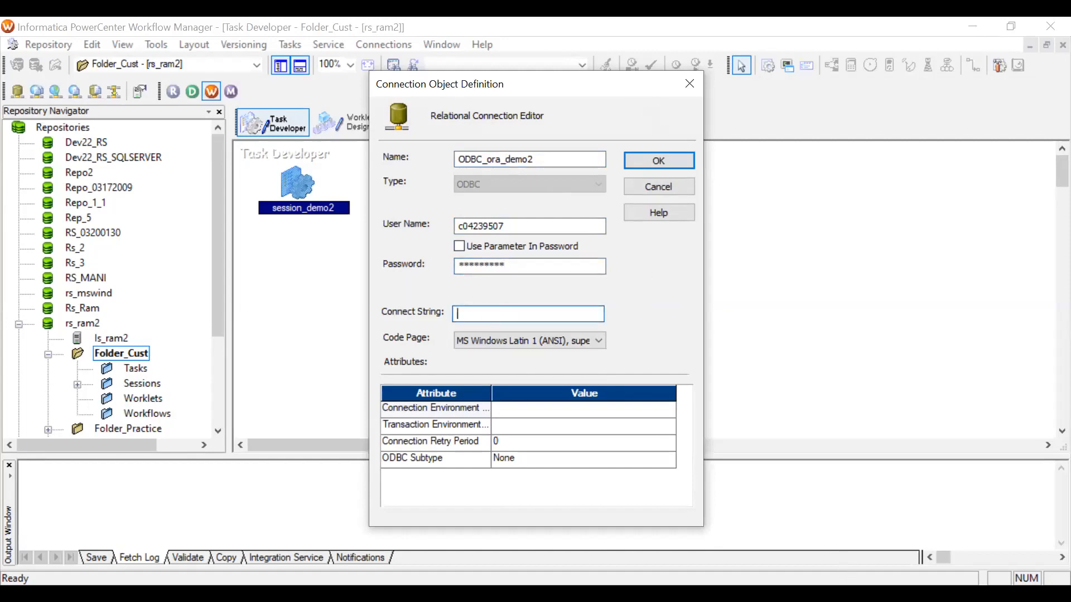
key("alt+Tab")
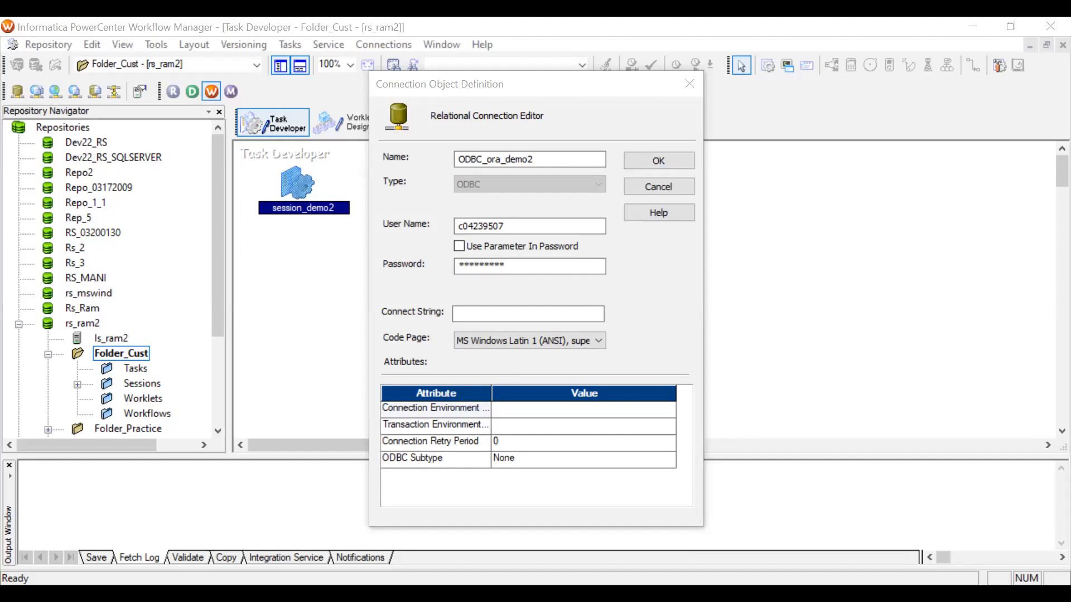
type("oracledemo1")
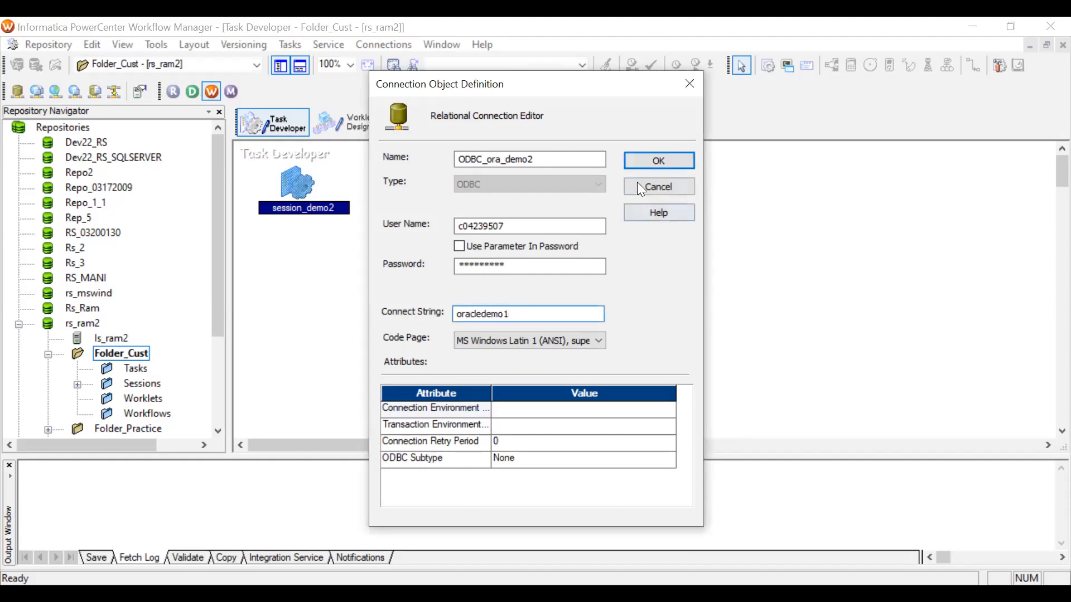
left_click(632, 161)
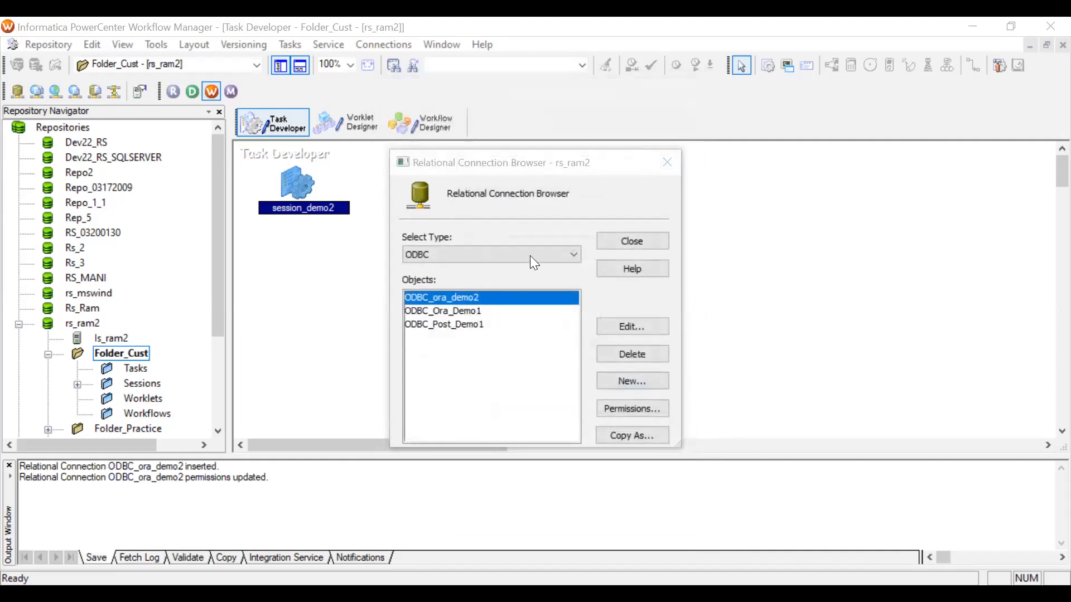
Create another new ODBC relational connection named ODBC_post_demo2.
left_click(635, 379)
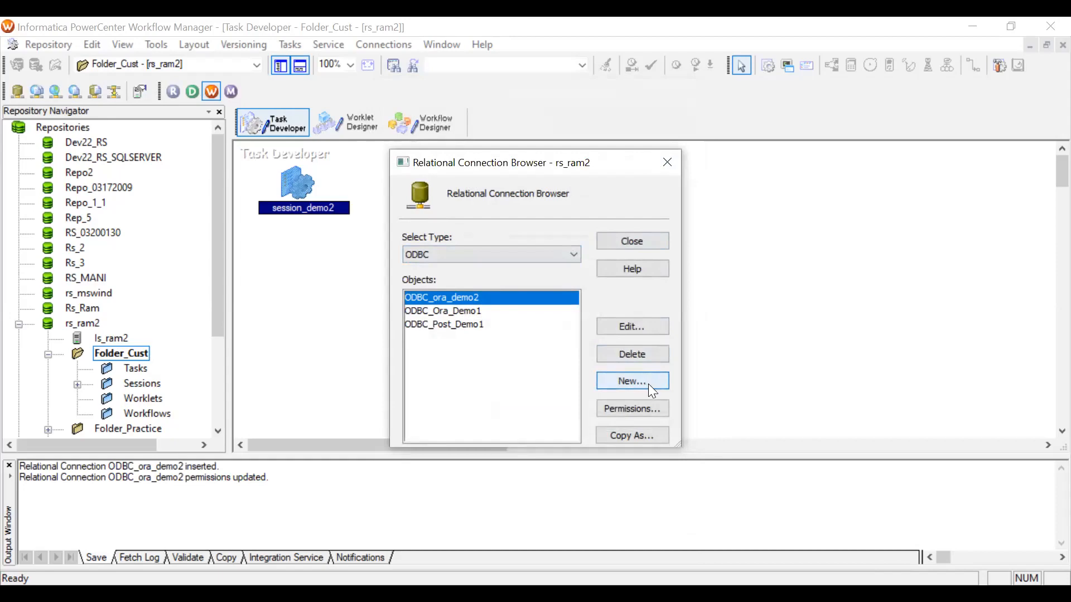
left_click(649, 384)
type("ODBC_")
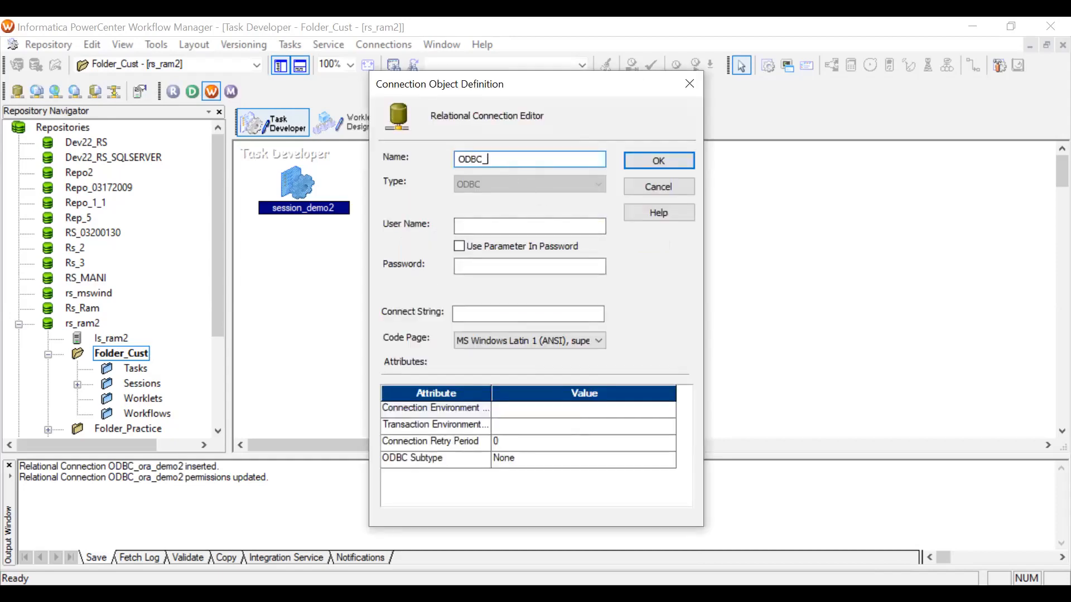
type("post_demo2")
Enter the PostgreSQL database user name and password for the connection.
key("alt+Tab")
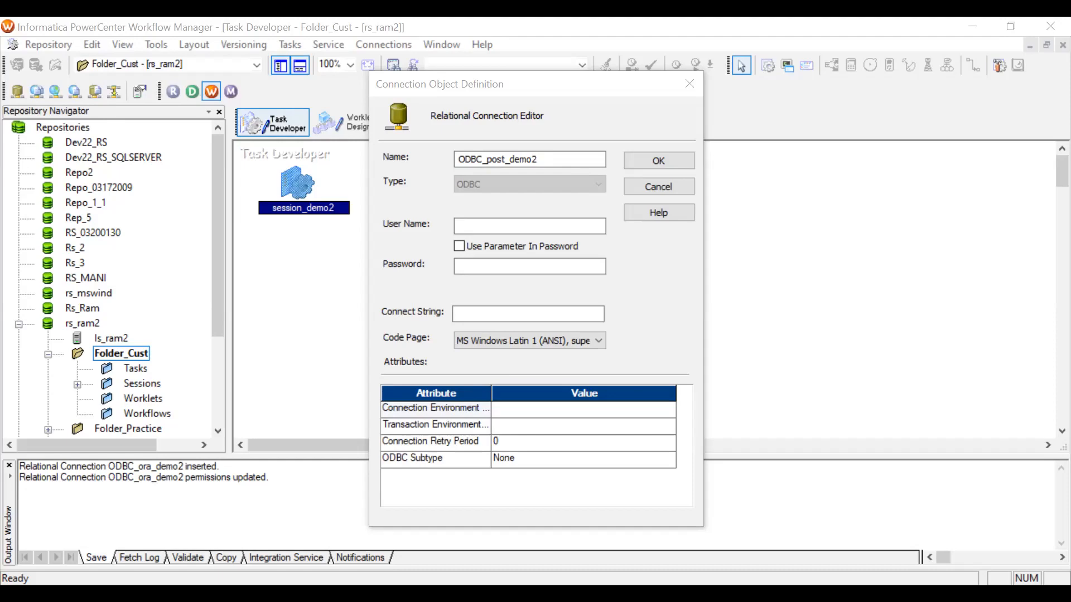
left_click(473, 223)
type("c04235517")
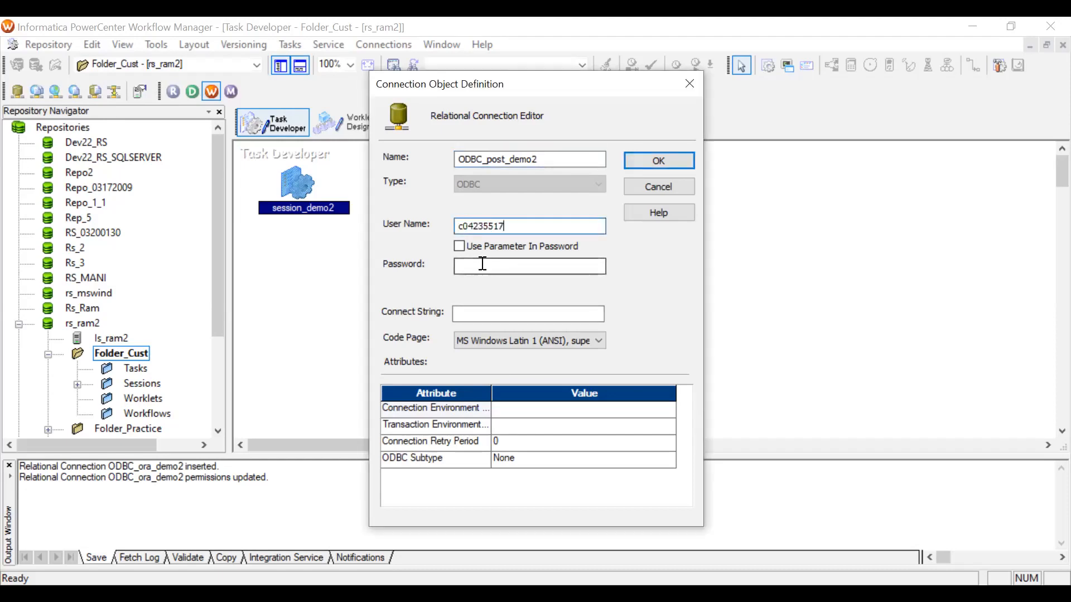
left_click(483, 264)
type("**")
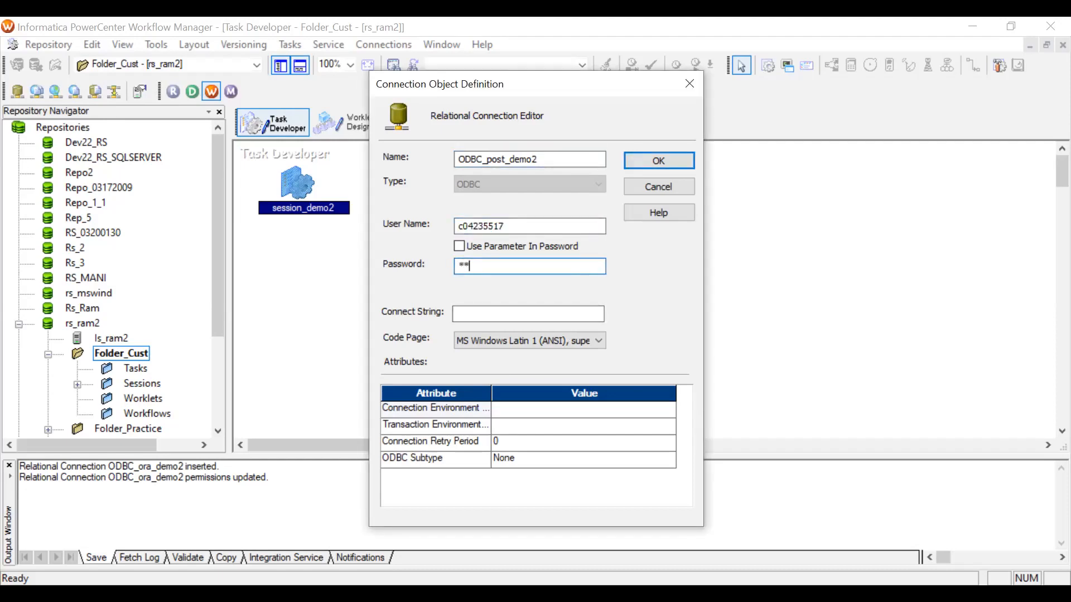
type("*******")
Set the connect string to postgresdemo1 and save the ODBC_post_demo2 connection.
left_click(520, 313)
type("postgre")
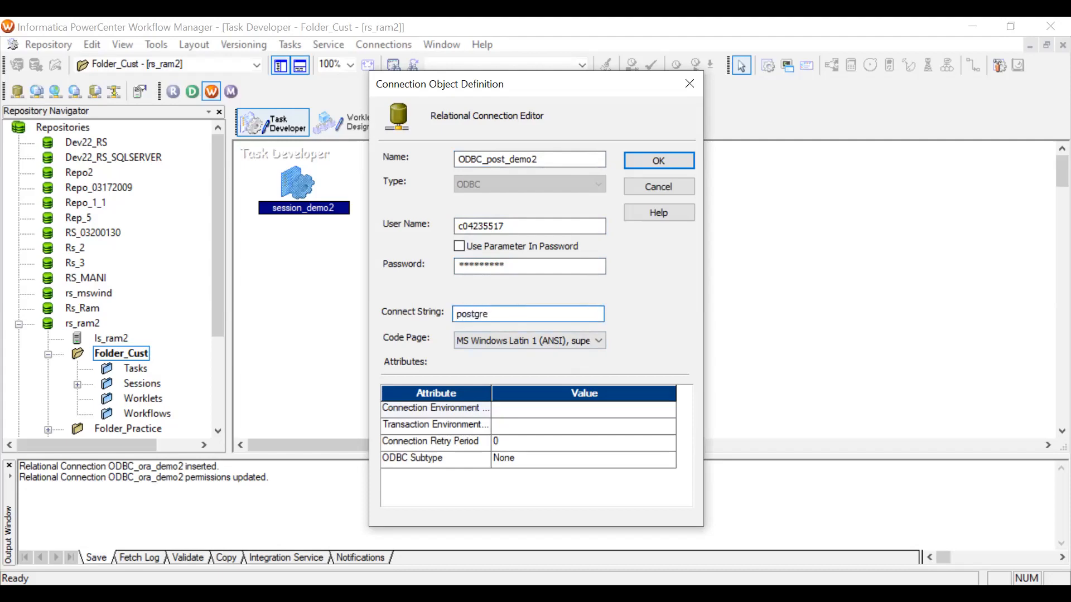
type("sdemo1")
left_click(641, 159)
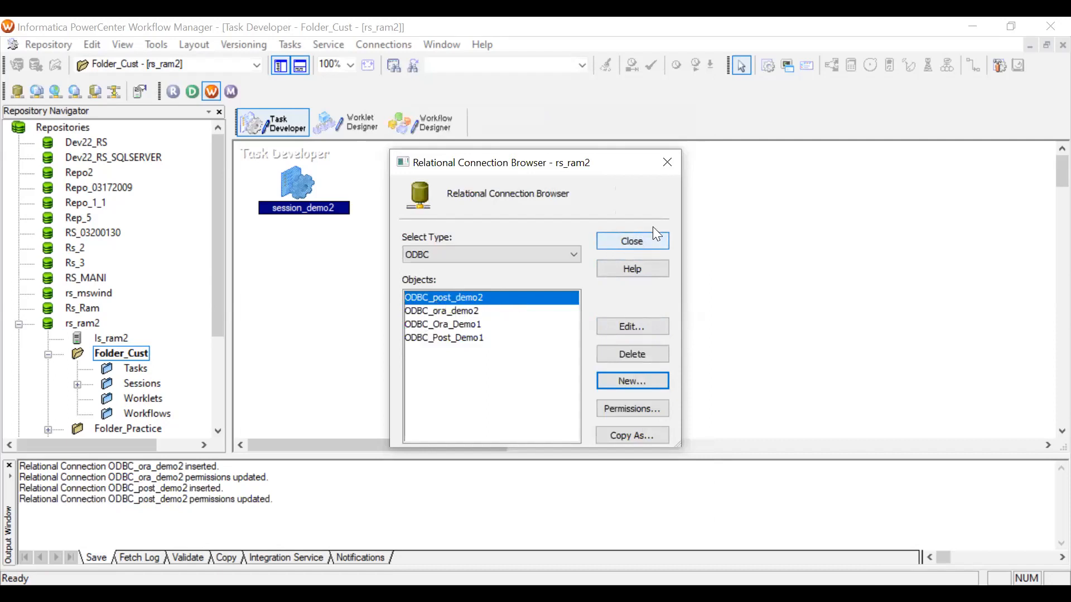
Close the connection browser and open session_demo2 for editing.
left_click(629, 238)
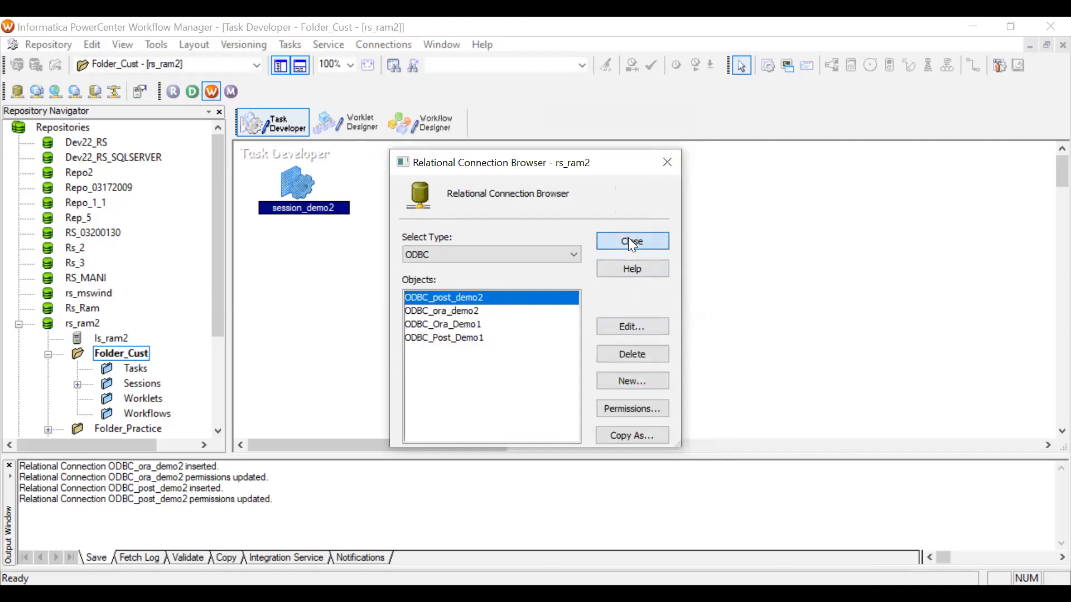
double_click(299, 183)
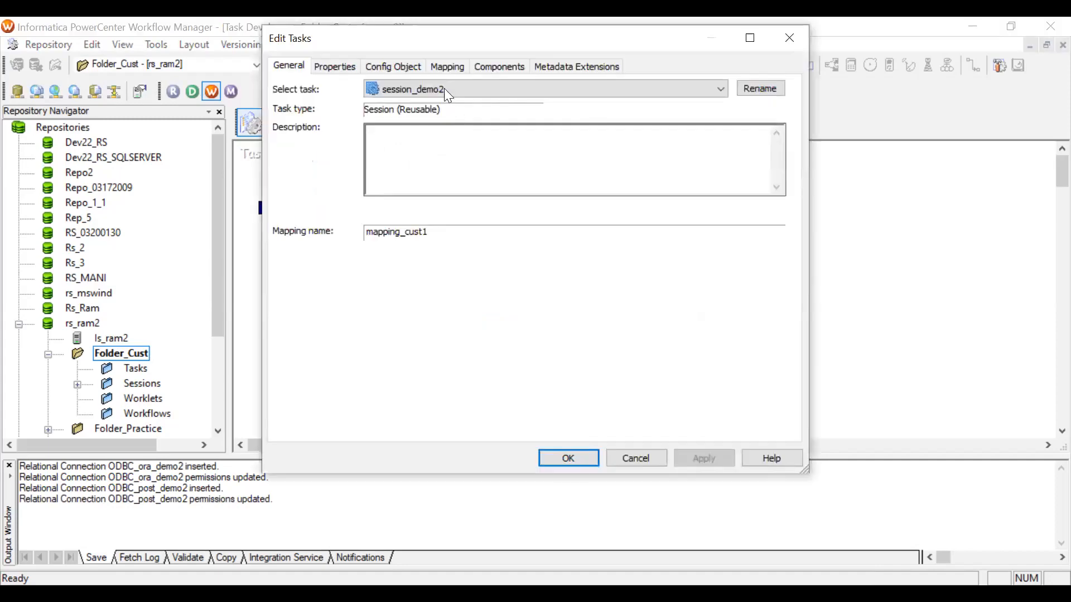
In the session's mapping settings, set the SQ_EMP1 source connection to ODBC_ora_demo2.
left_click(436, 68)
left_click(343, 211)
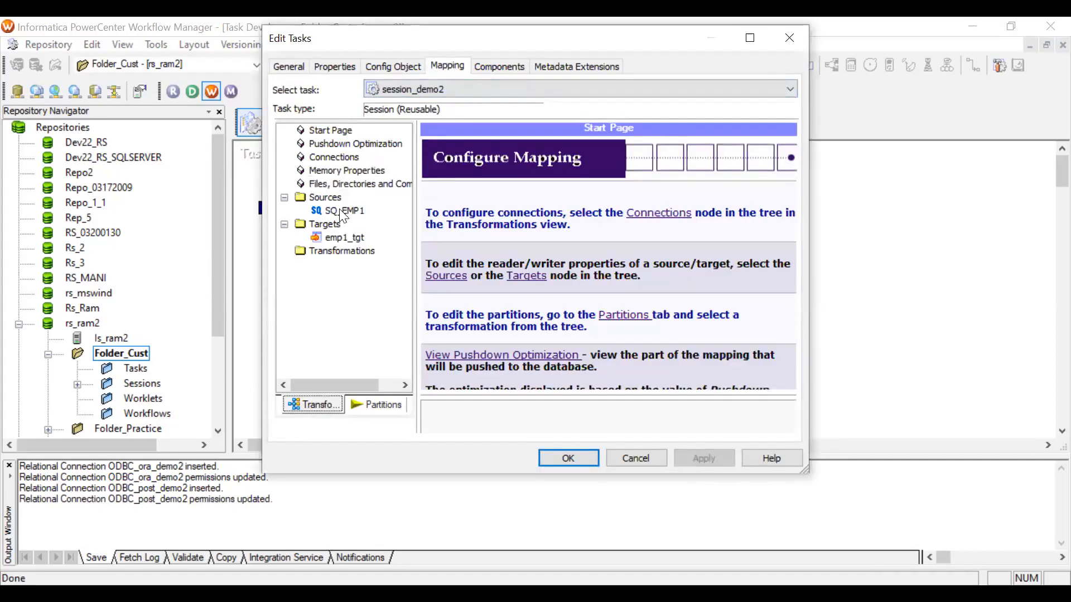
left_click(673, 280)
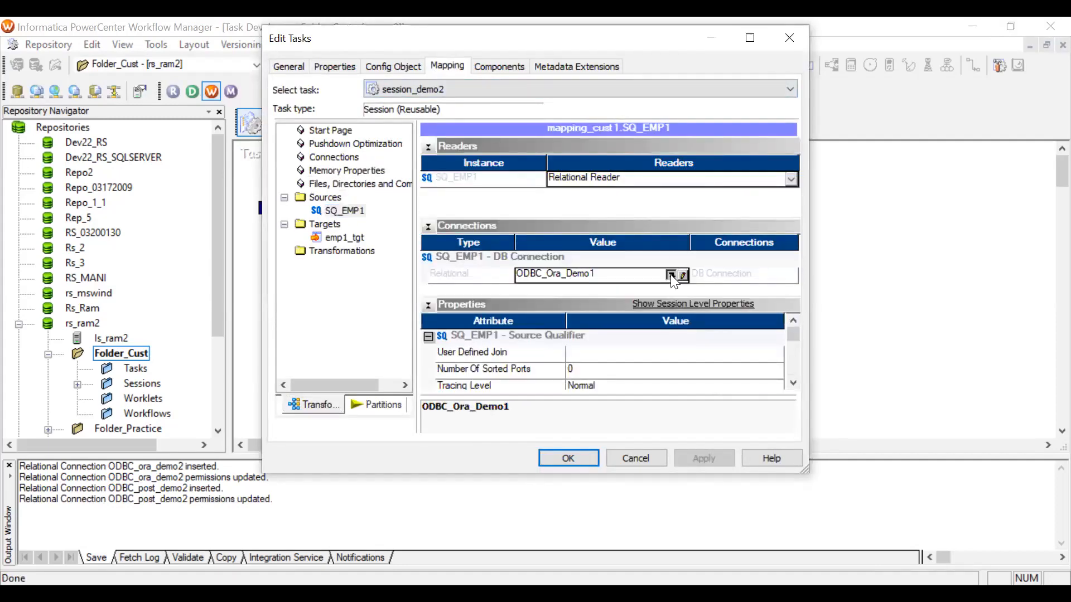
left_click(672, 277)
scroll(496, 308, "down", 1)
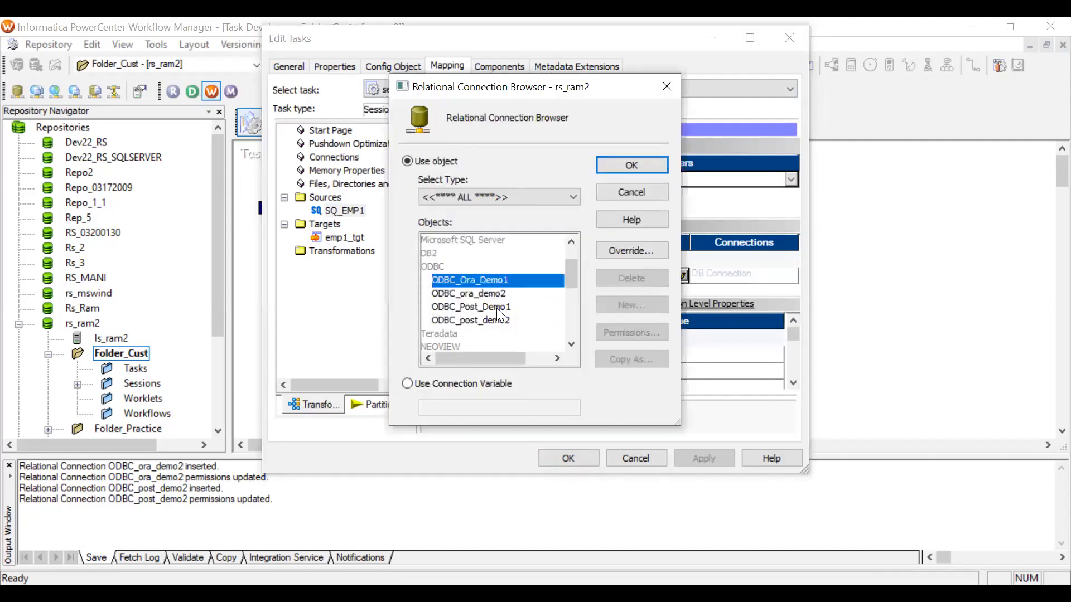
left_click(485, 294)
left_click(625, 161)
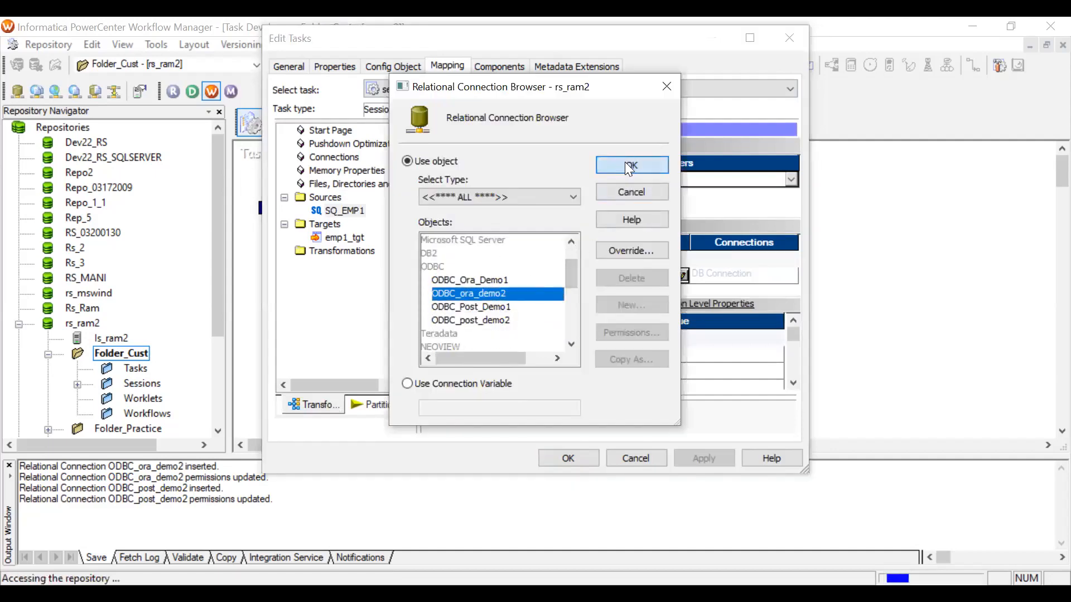
Set the emp1_tgt target connection to ODBC_post_demo2, then apply and close the session editor.
left_click(346, 238)
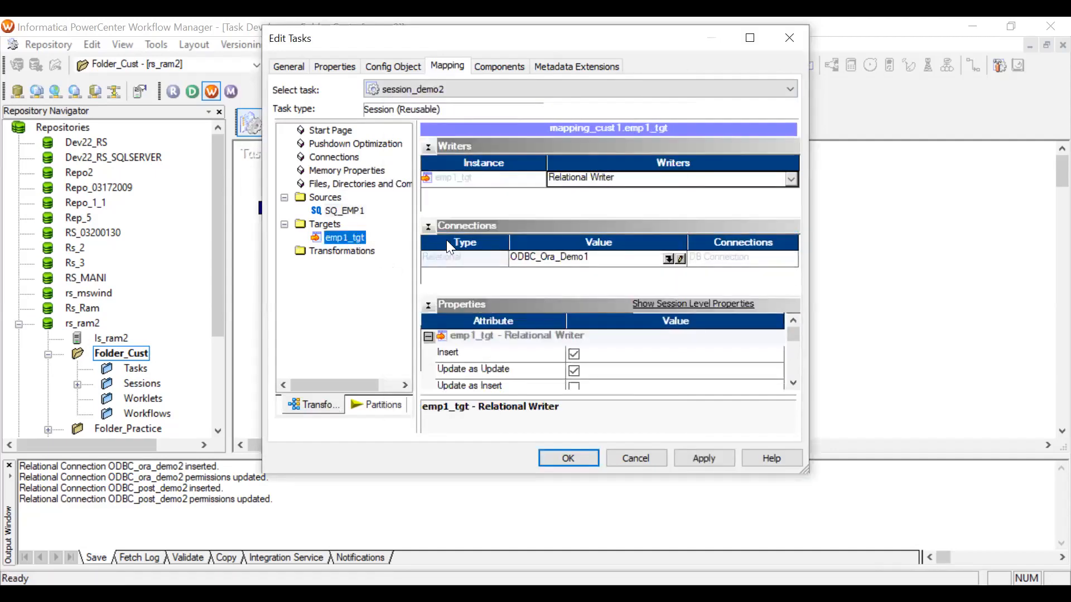
left_click(669, 257)
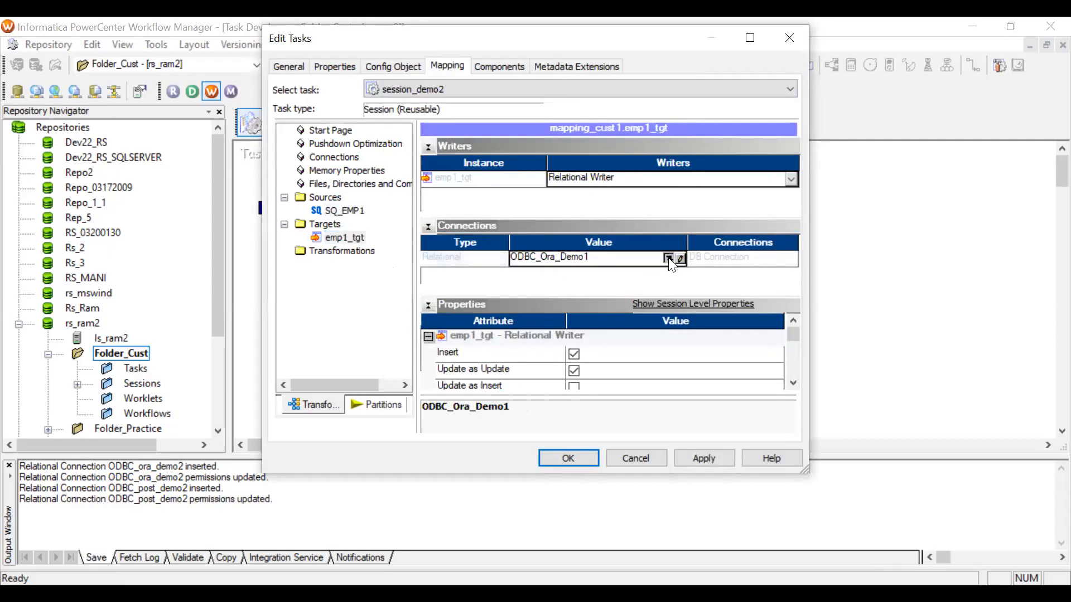
left_click(669, 259)
scroll(519, 301, "down", 5)
left_click(491, 280)
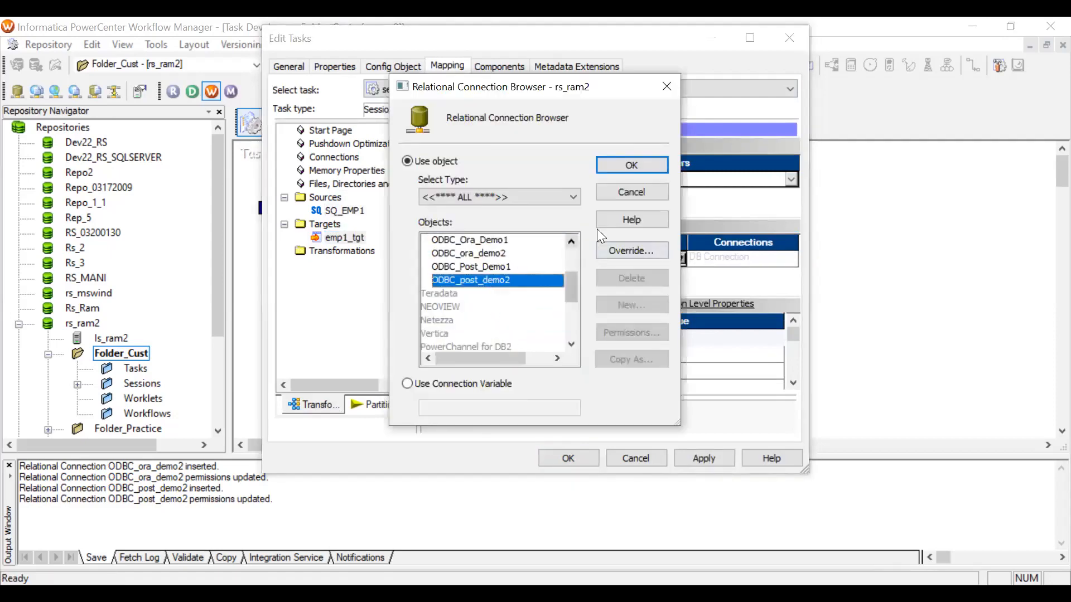
left_click(626, 163)
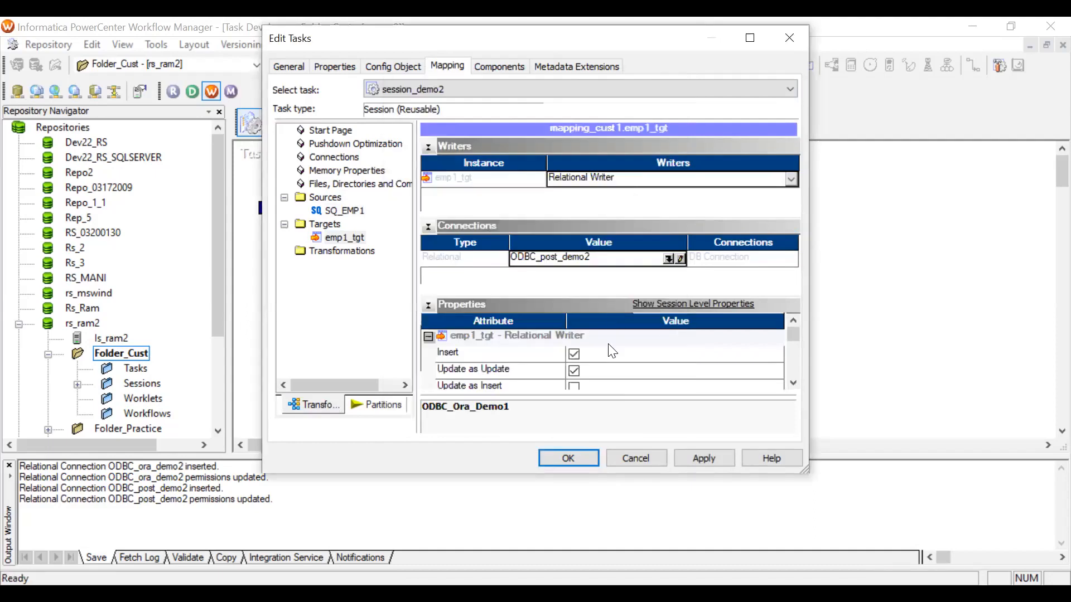
left_click(704, 456)
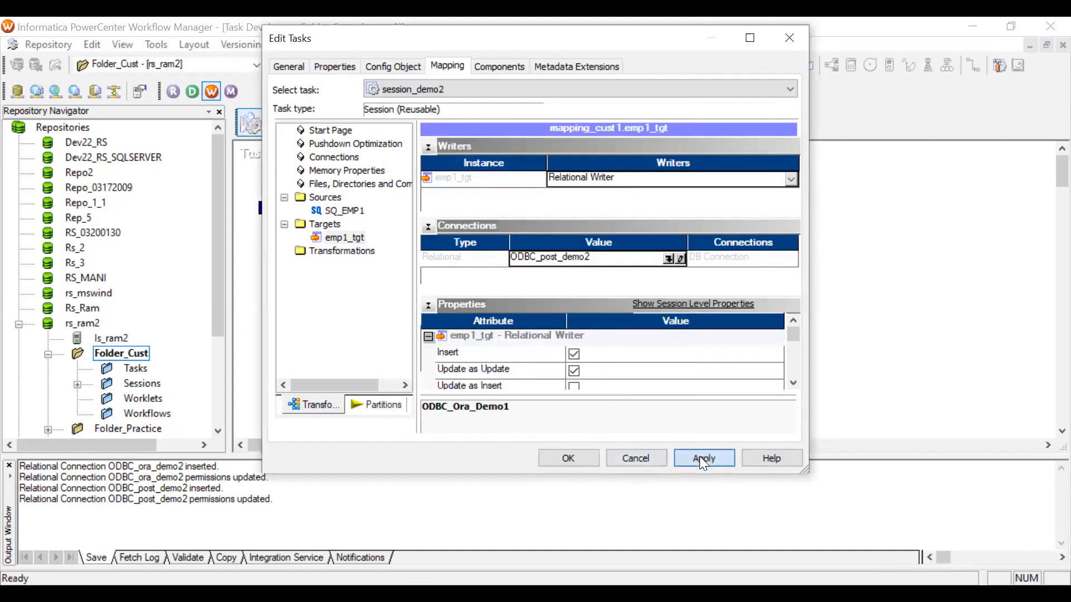
left_click(578, 462)
In Workflow Designer, create a new workflow named workflow_cust1.
left_click(405, 124)
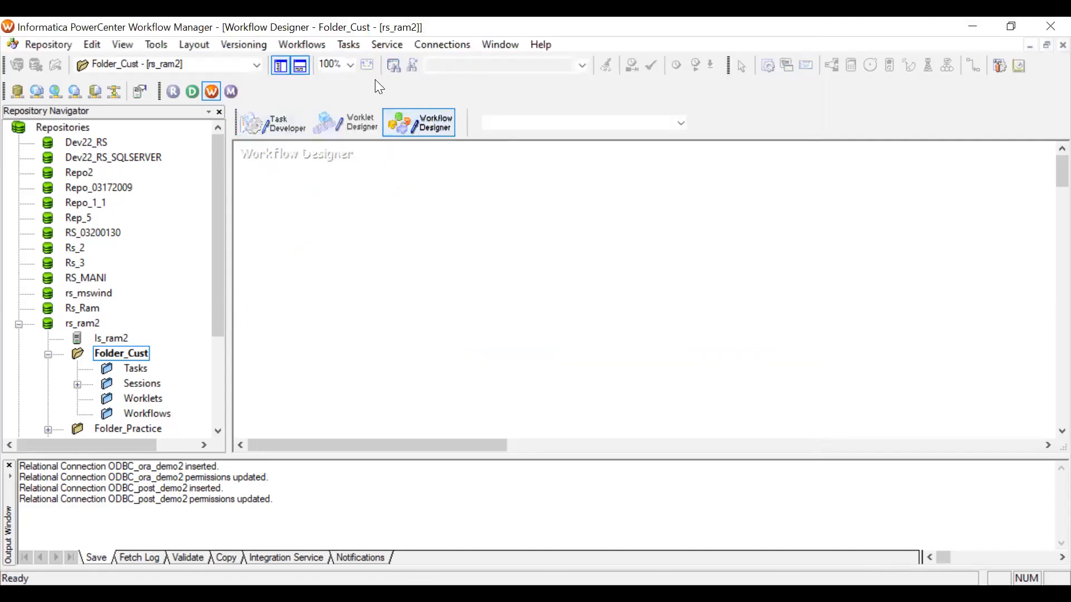
left_click(316, 43)
left_click(321, 64)
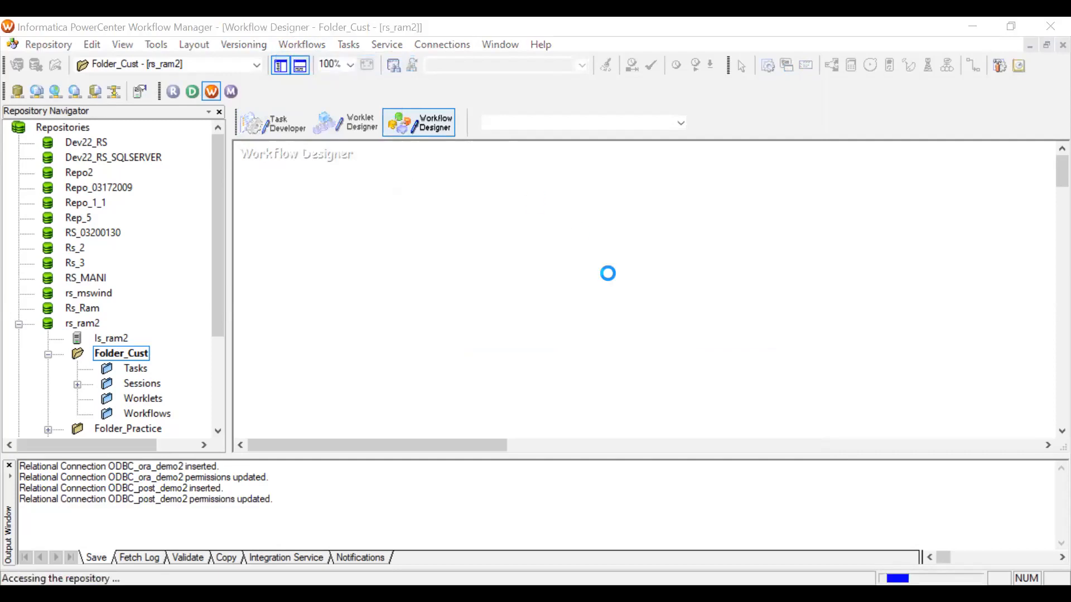
type("w")
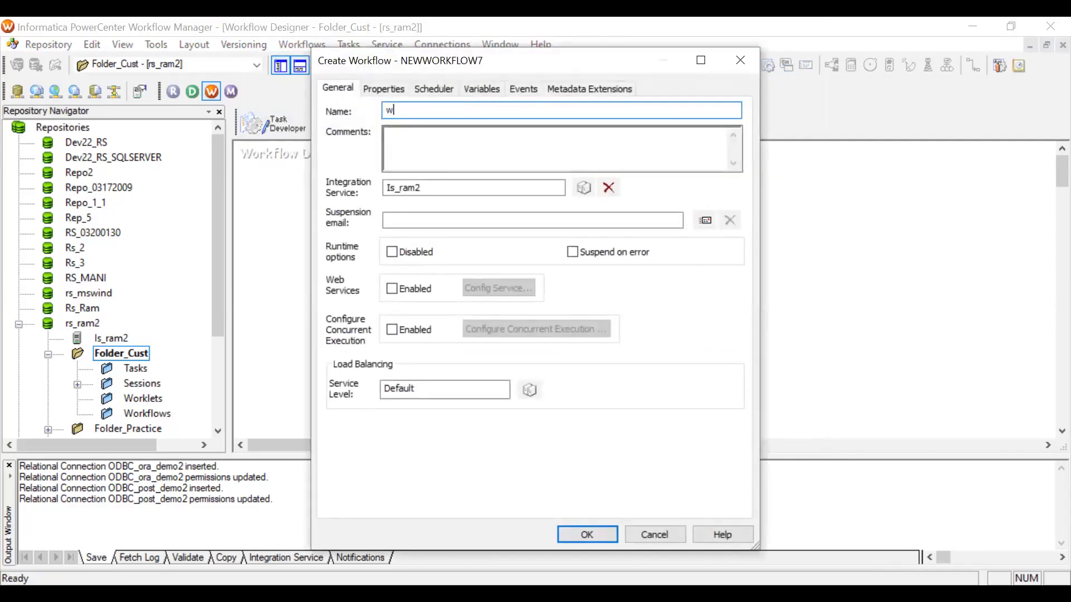
type("orkflow_cust1")
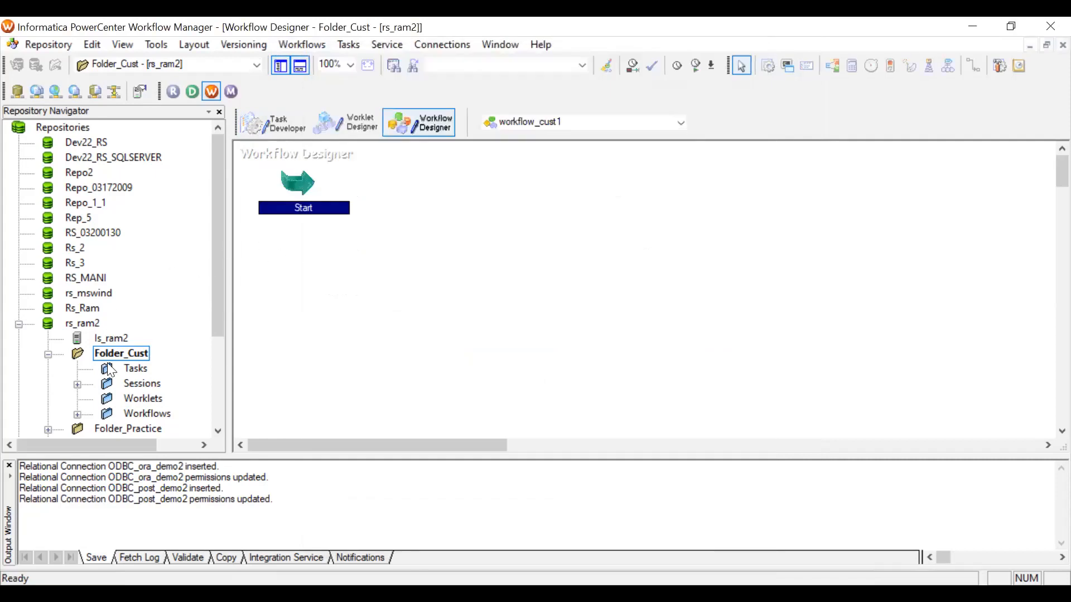
Add session_demo2 from the Sessions folder to the workflow and link the Start task to it.
left_click(77, 294)
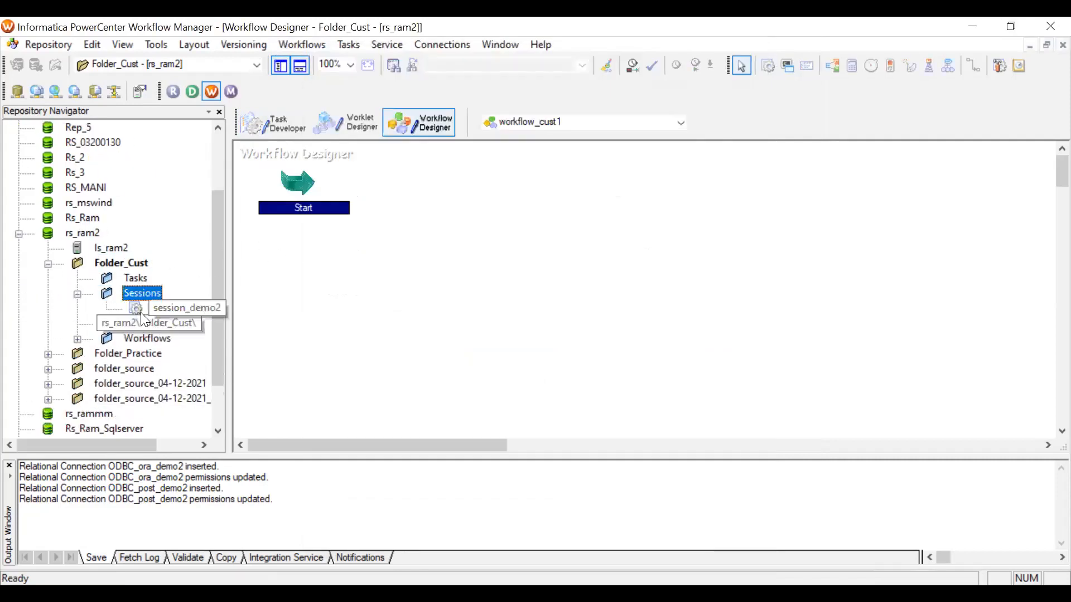
left_click_drag(185, 307, 457, 241)
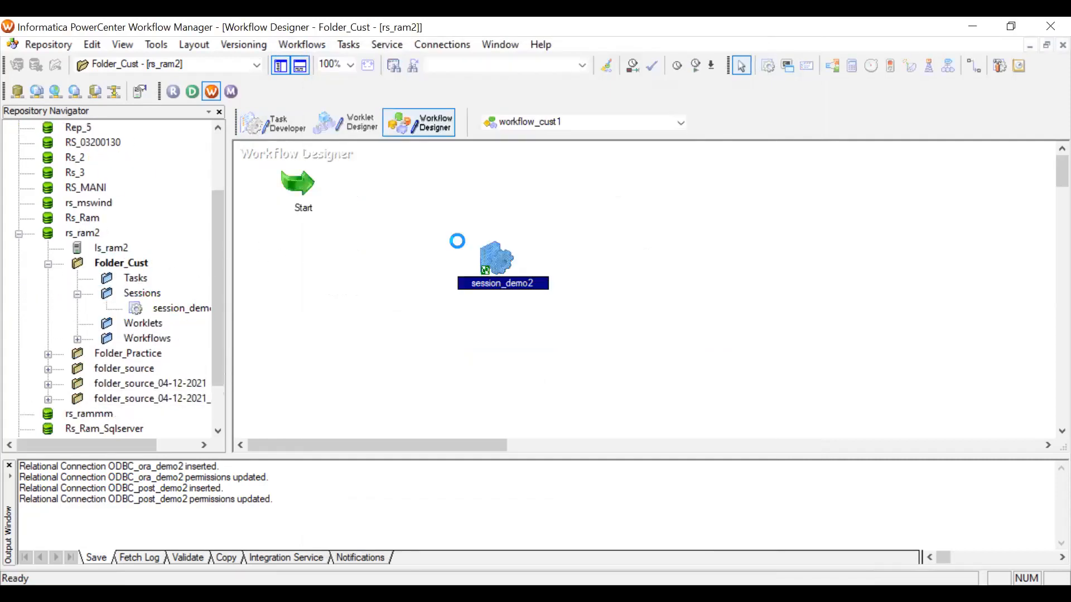
left_click(348, 45)
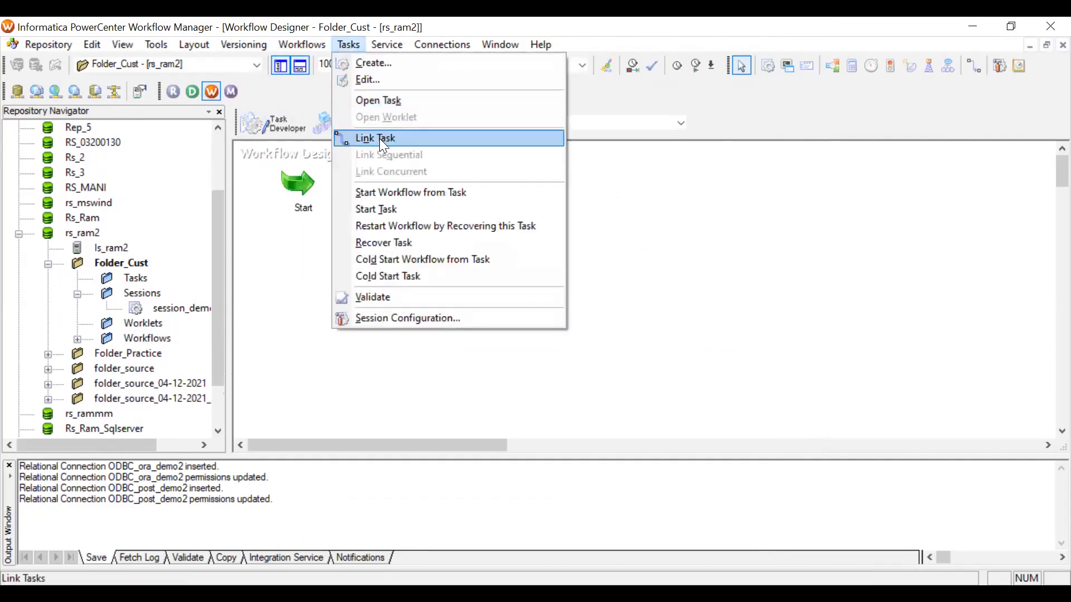
left_click(378, 138)
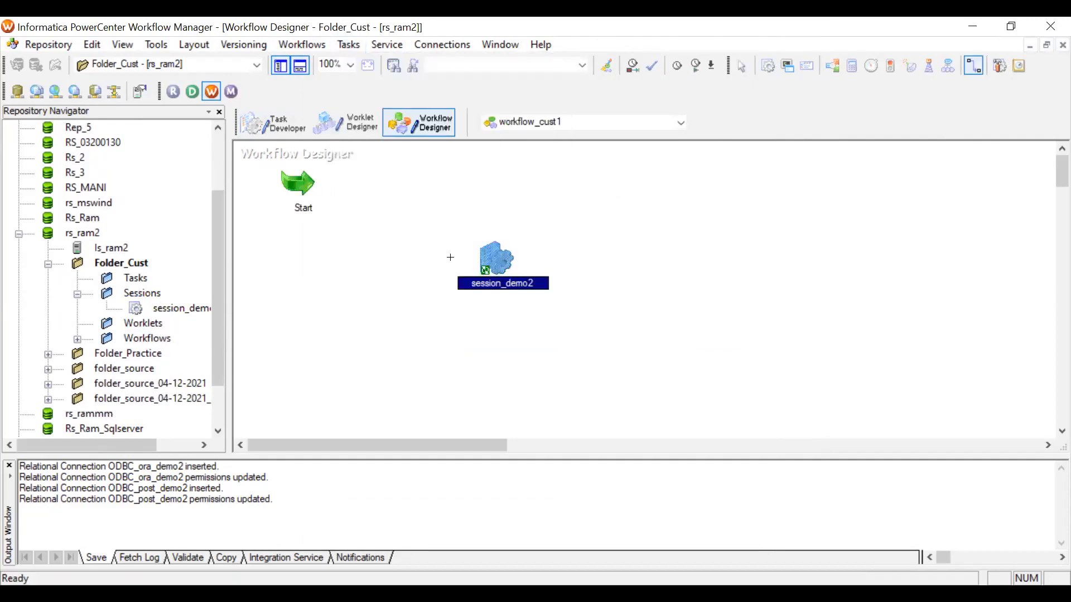
left_click_drag(450, 257, 489, 264)
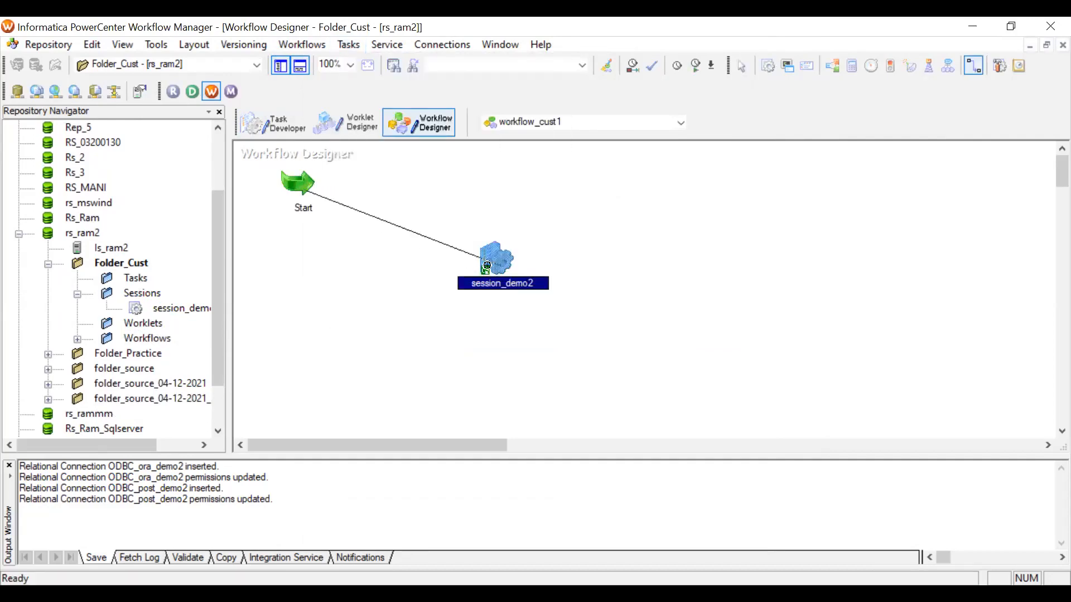
Validate workflow_cust1 and save it to the repository.
left_click(298, 44)
left_click(314, 184)
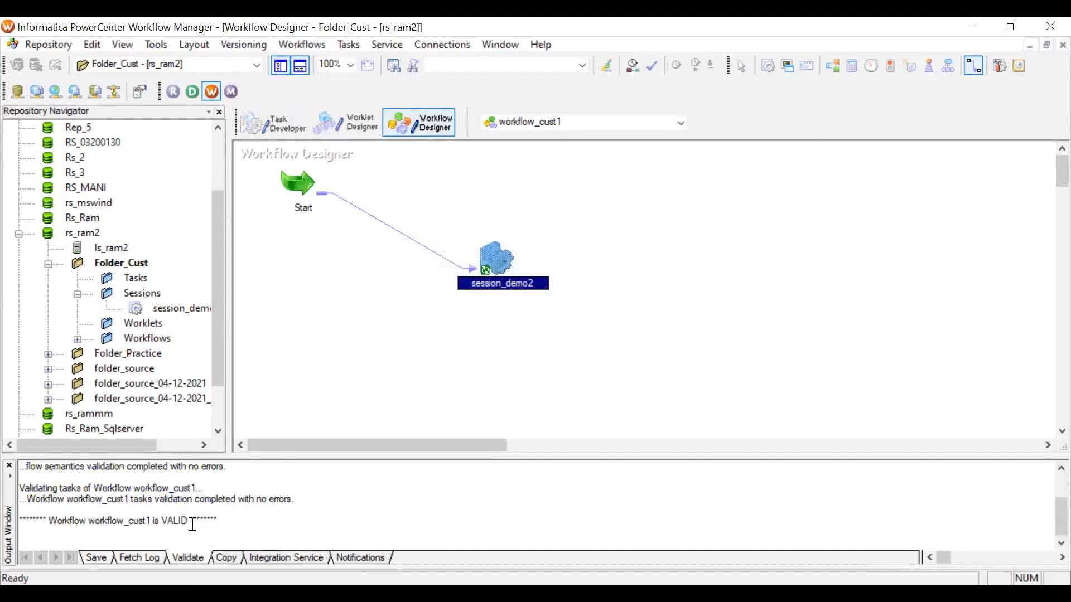
left_click(45, 41)
left_click(81, 226)
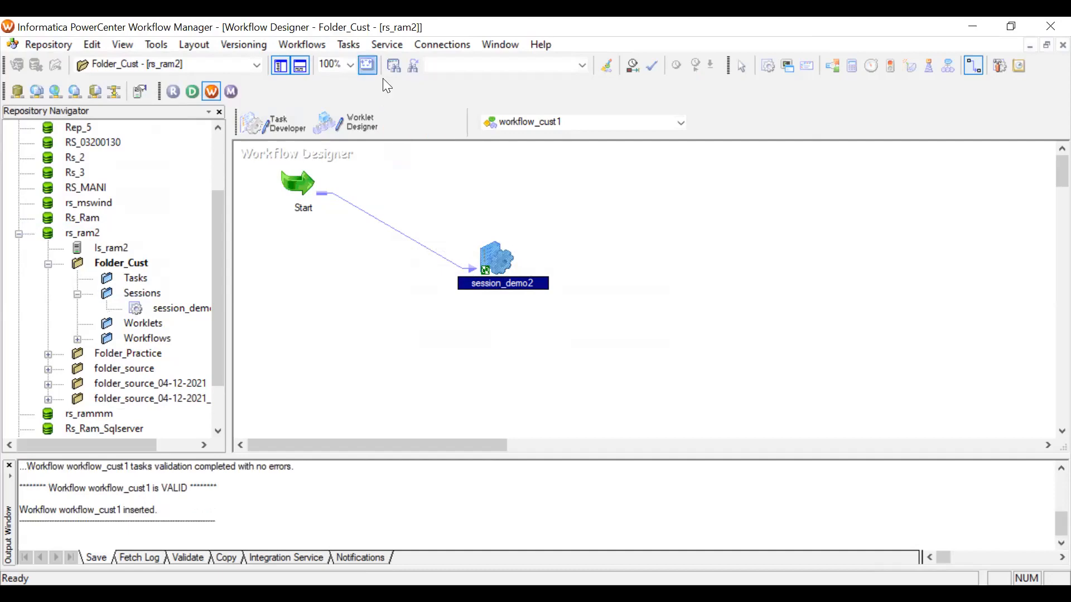
Start workflow_cust1 and open the session log of session_demo2 in Workflow Monitor.
left_click(301, 45)
left_click(323, 134)
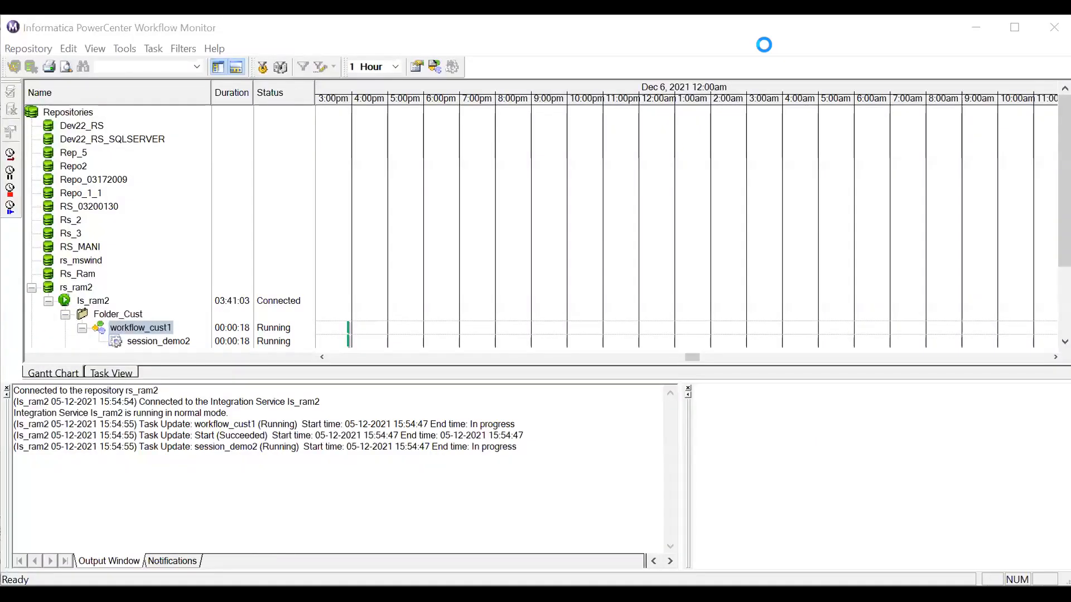
right_click(142, 338)
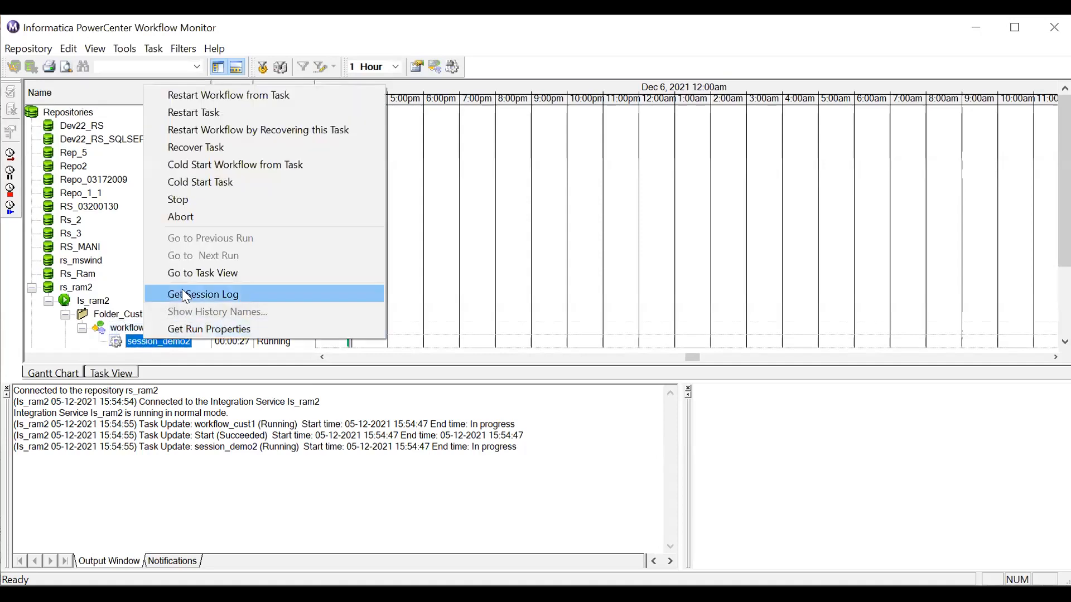
left_click(182, 293)
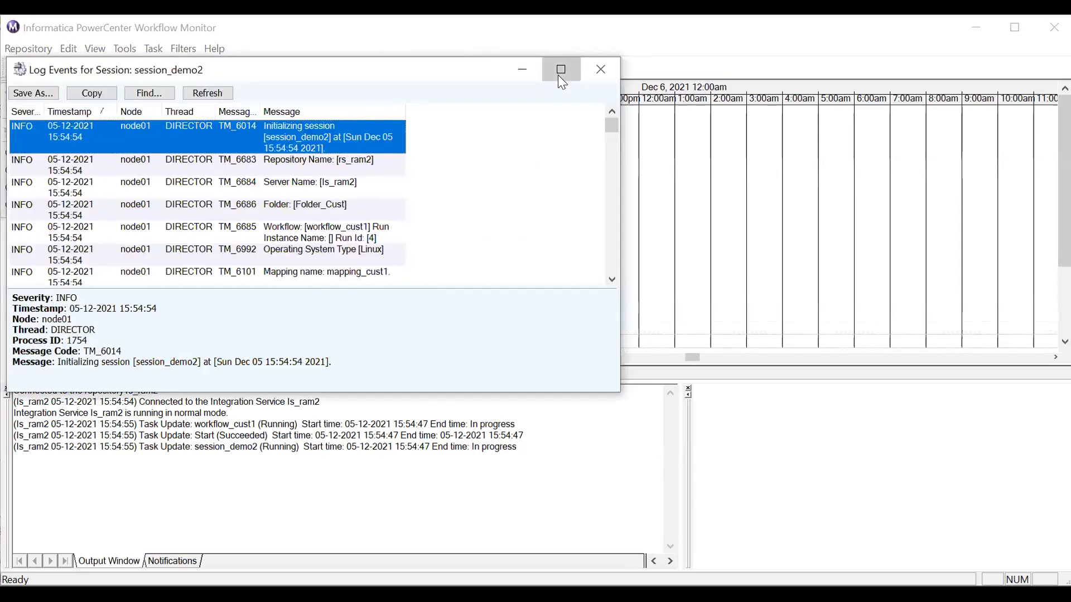
Maximize the session log and review its writer entries and load summary for emp1_tgt.
left_click(558, 72)
scroll(368, 363, "down", 5)
scroll(372, 370, "down", 12)
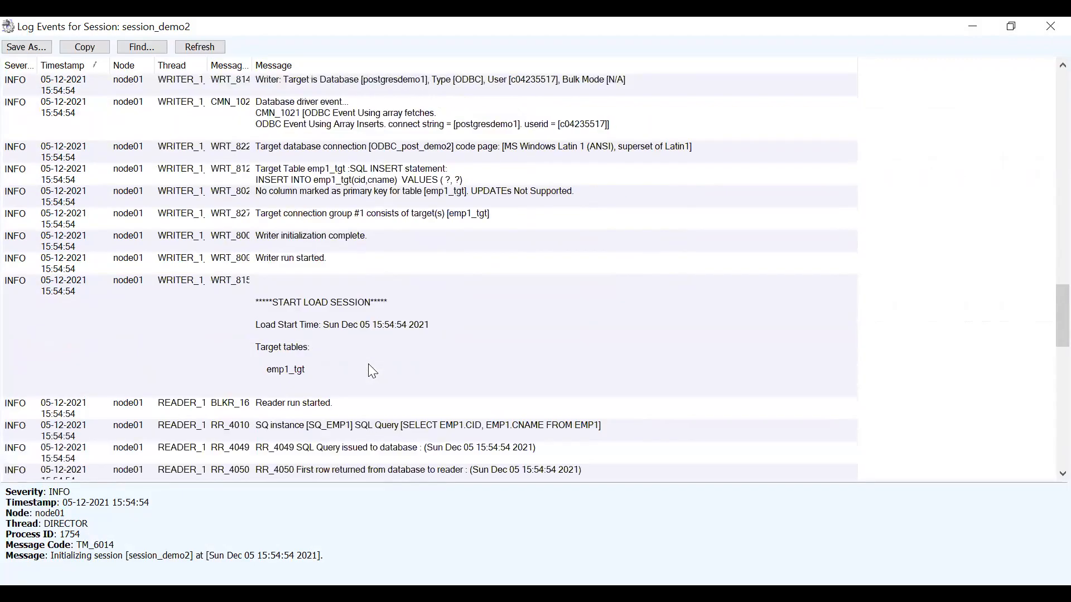
scroll(370, 365, "down", 5)
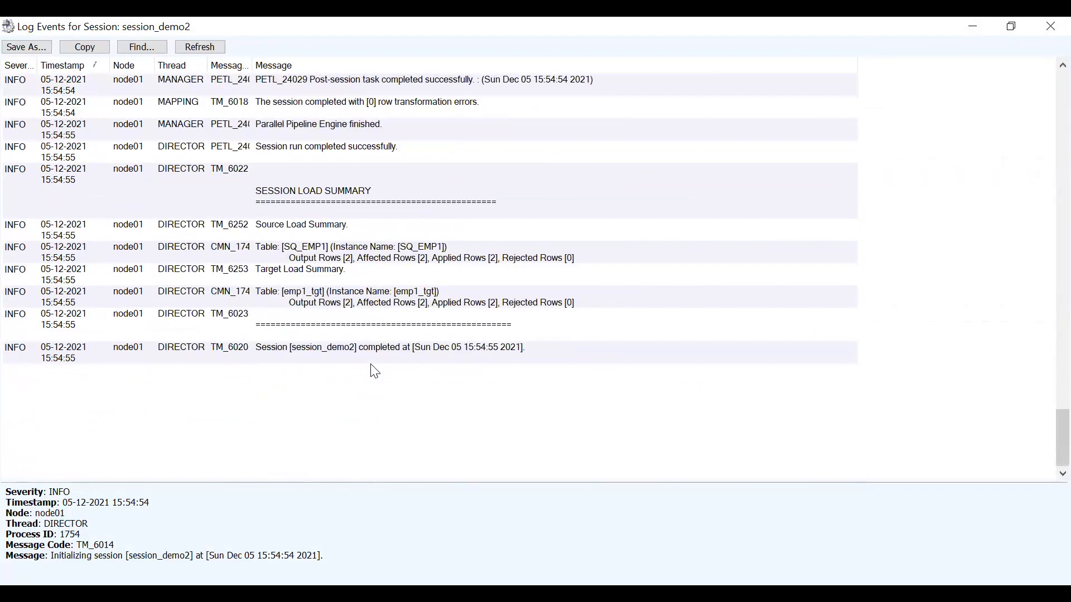
left_click(335, 305)
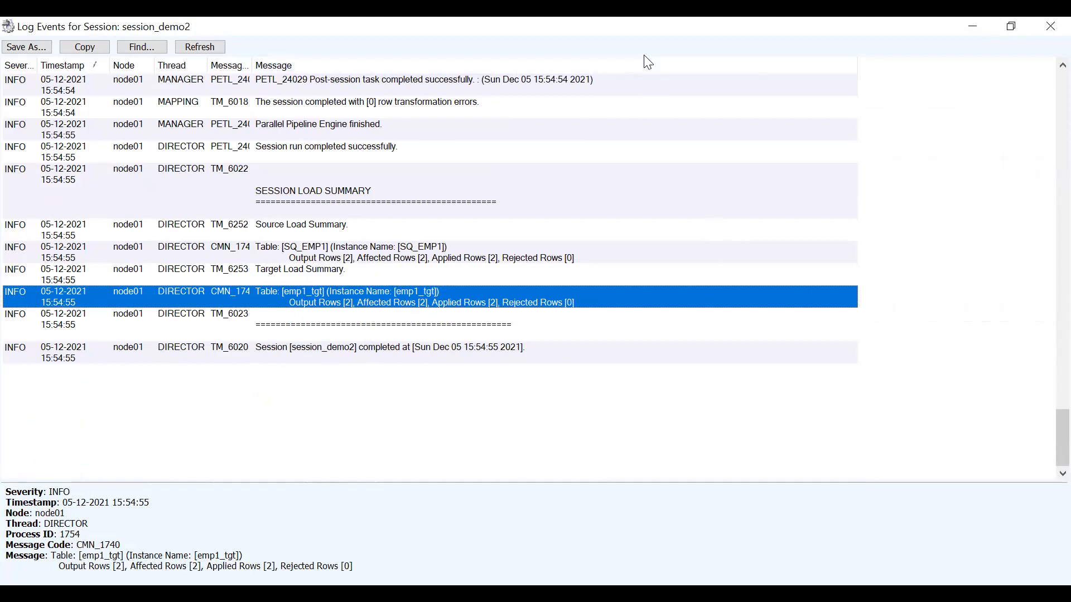
Switch to pgAdmin and run the select query on emp1_tgt to check the loaded rows.
key("alt+Tab")
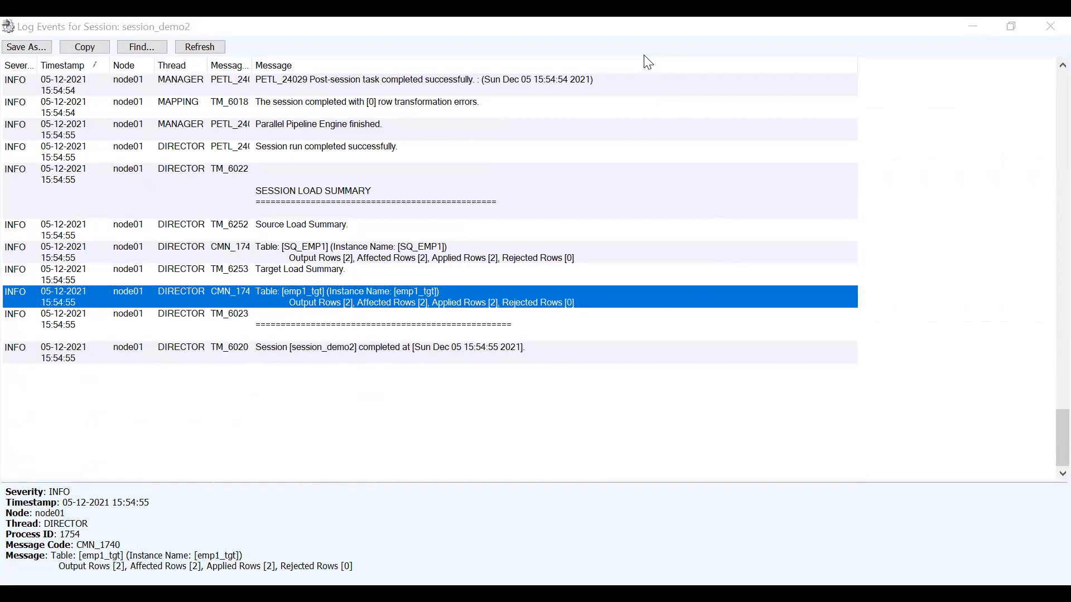
key("alt+Tab")
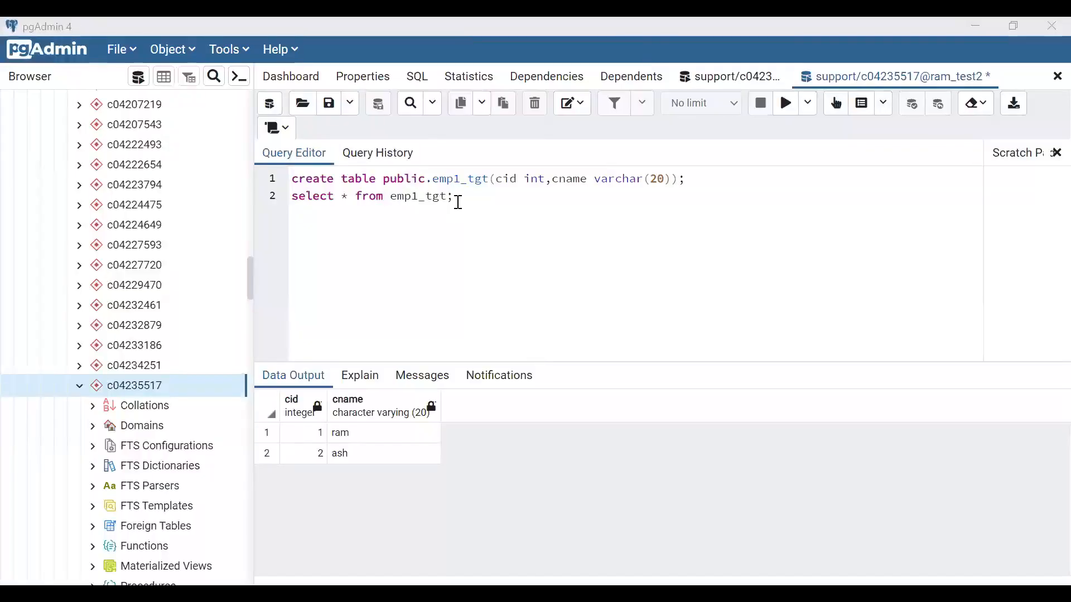
left_click(274, 194)
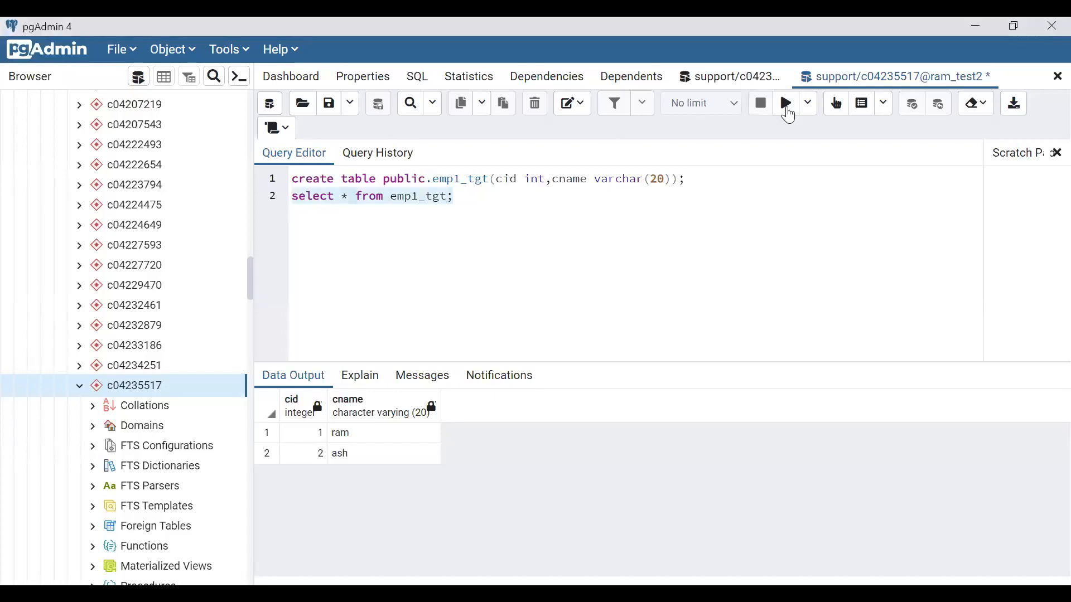
left_click(787, 105)
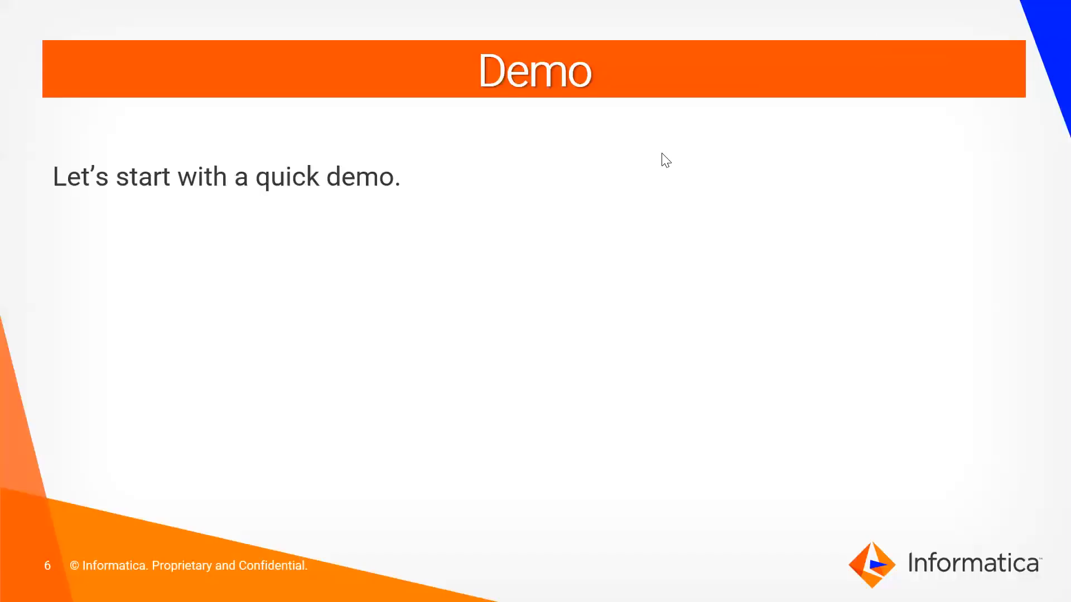
left_click(599, 190)
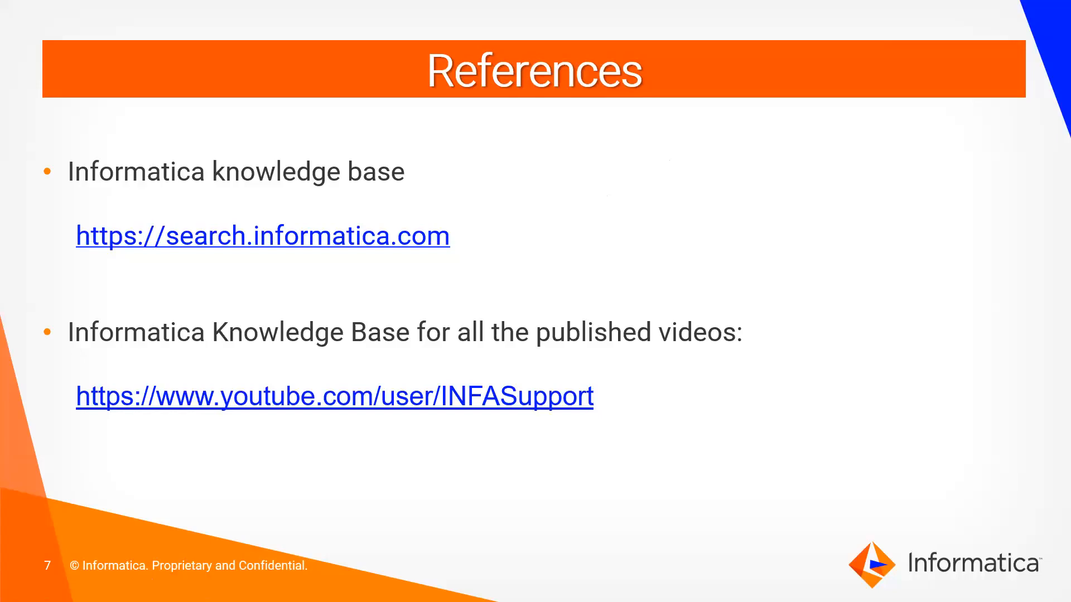
key("Right")
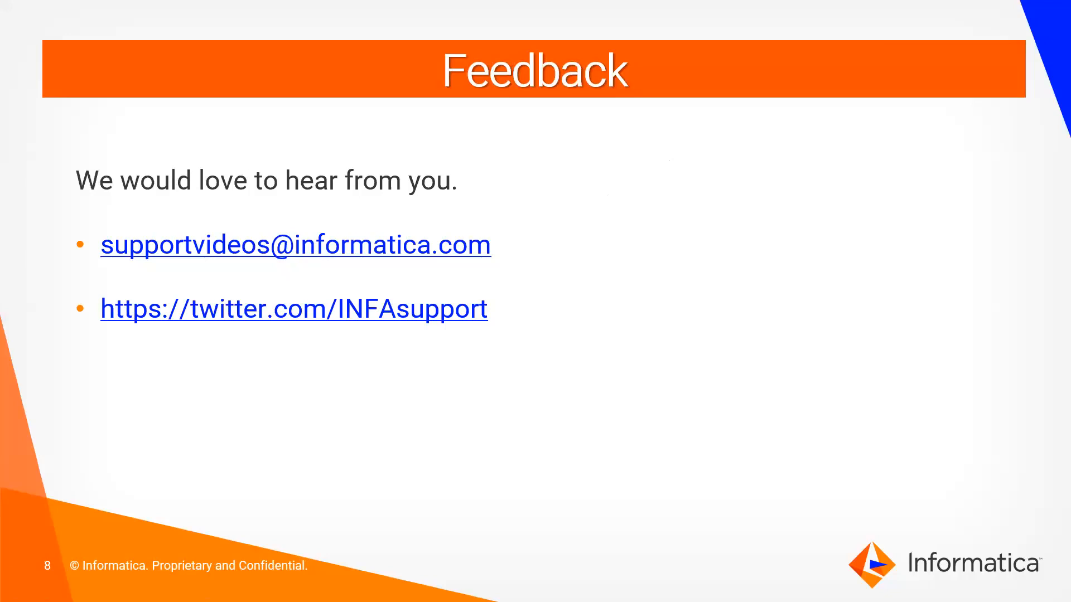
key("Right")
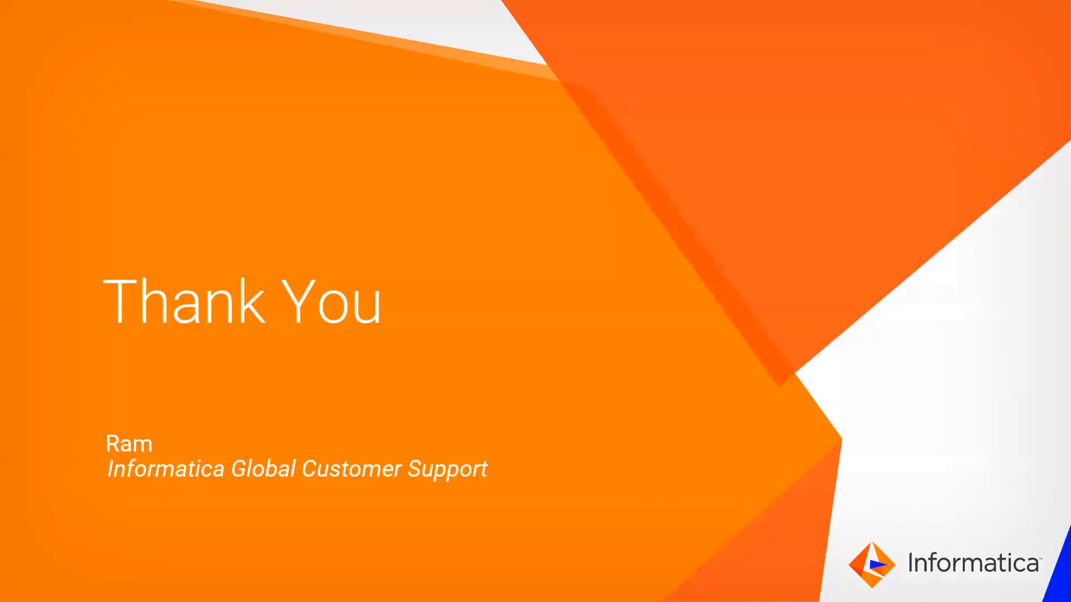